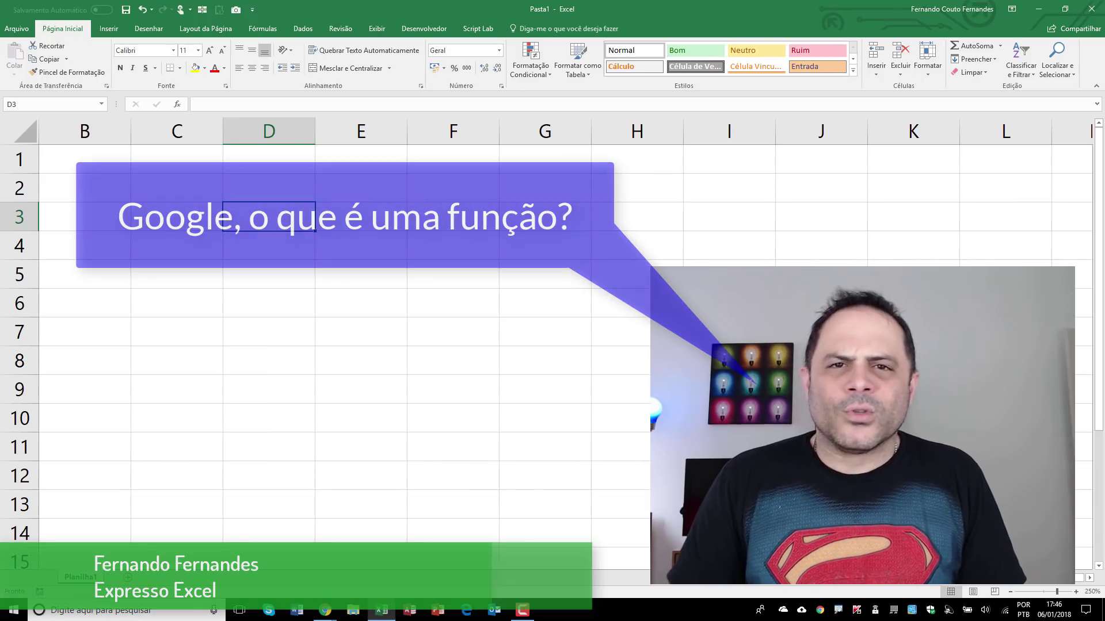
# Switch to the browser to view Google's dictionary definition of "função", and return to the Excel workbook
pyautogui.hotkey('alt', 'Tab')
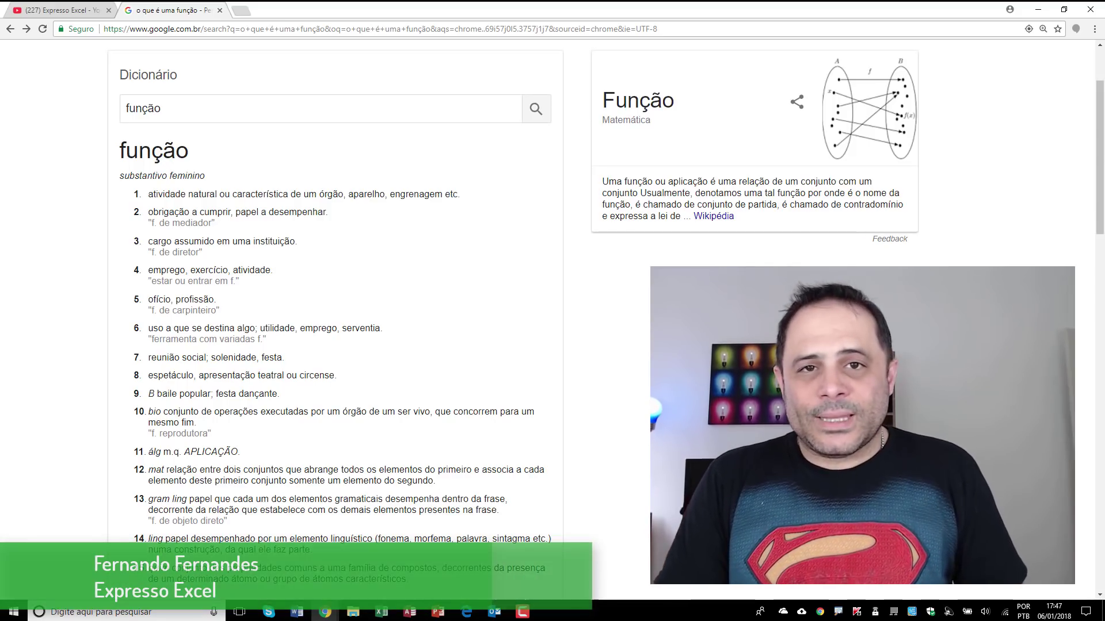
pyautogui.hotkey('alt', 'Tab')
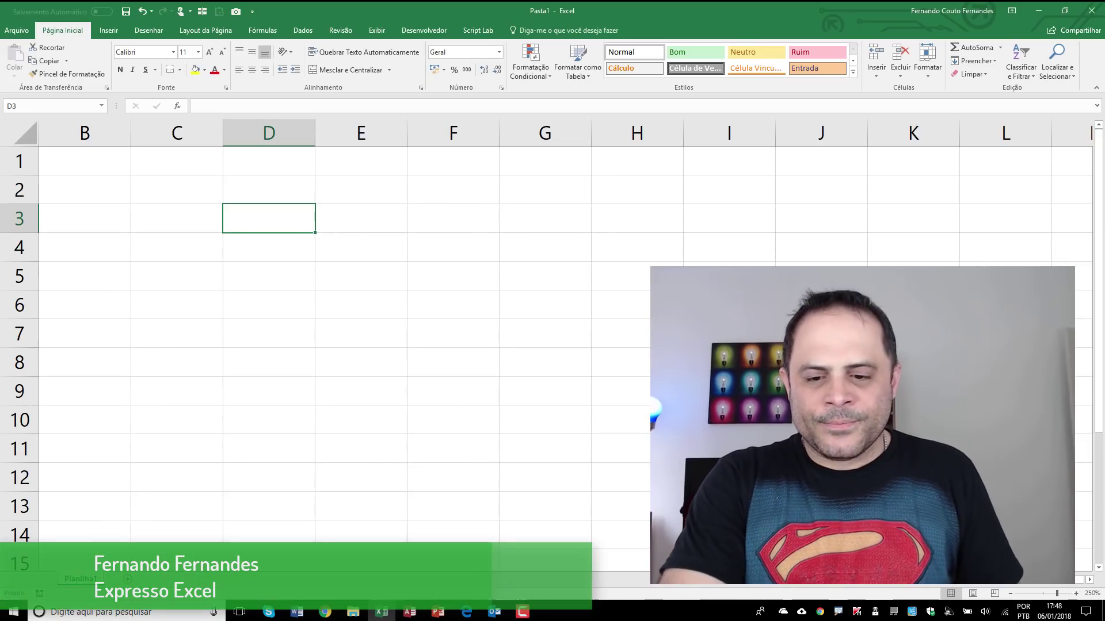
# Enter the function definition f(x)=x+2 as text in cell D3
pyautogui.write('f(')
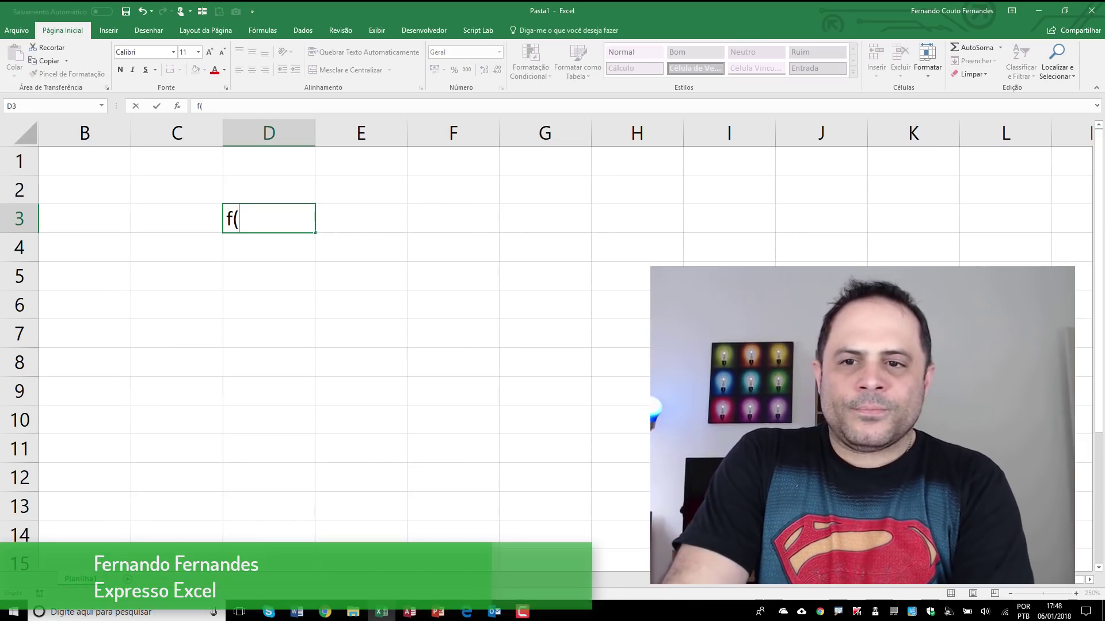
pyautogui.write('x)')
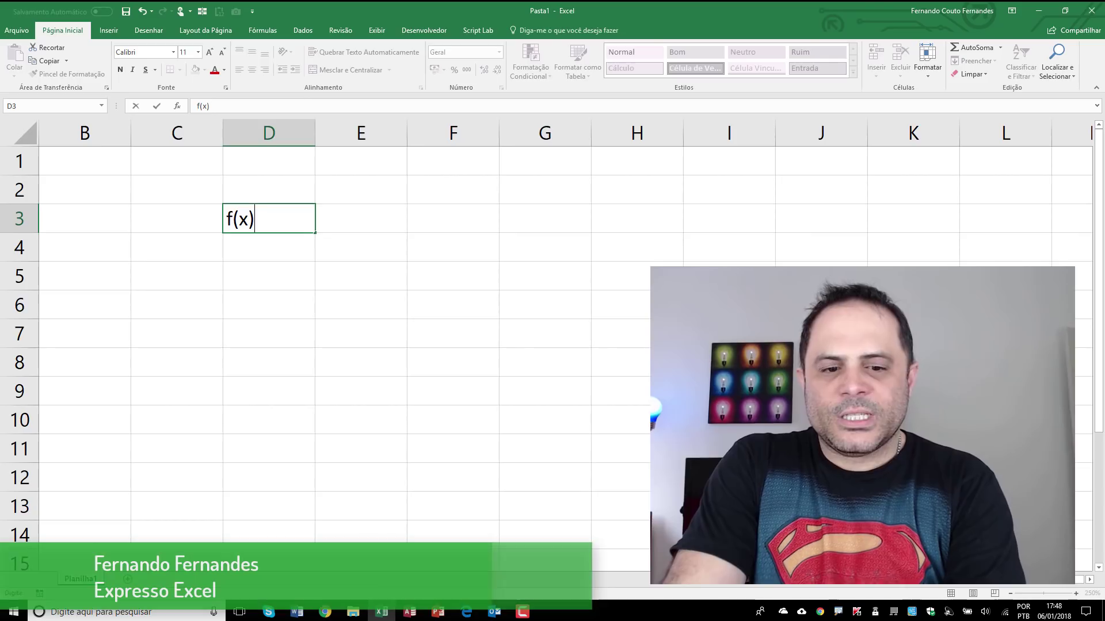
pyautogui.write('=x+2')
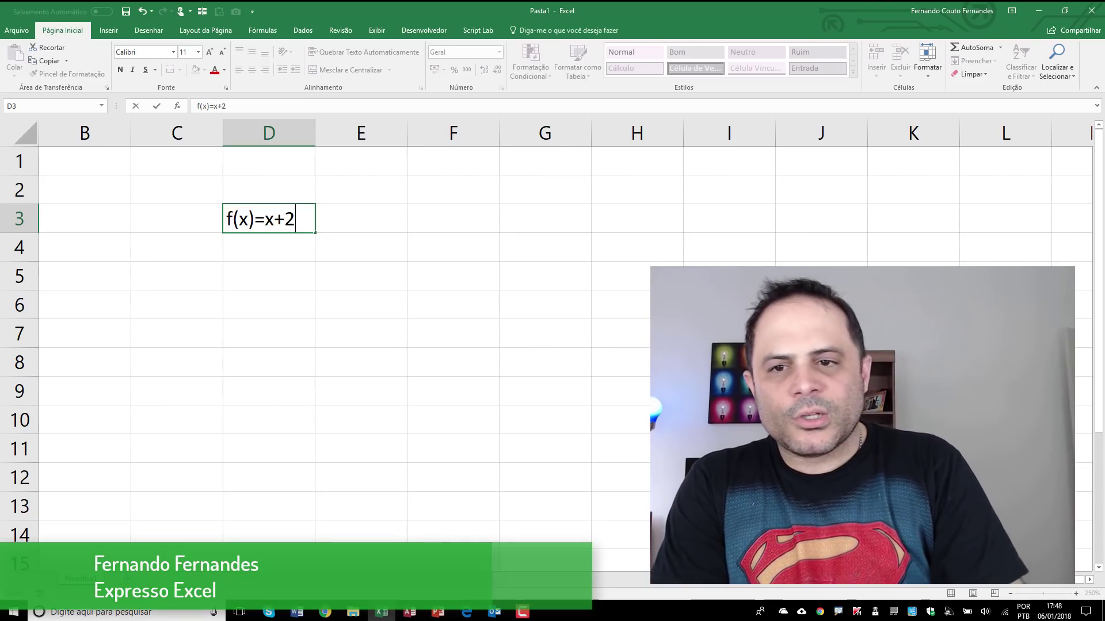
pyautogui.press('Return')
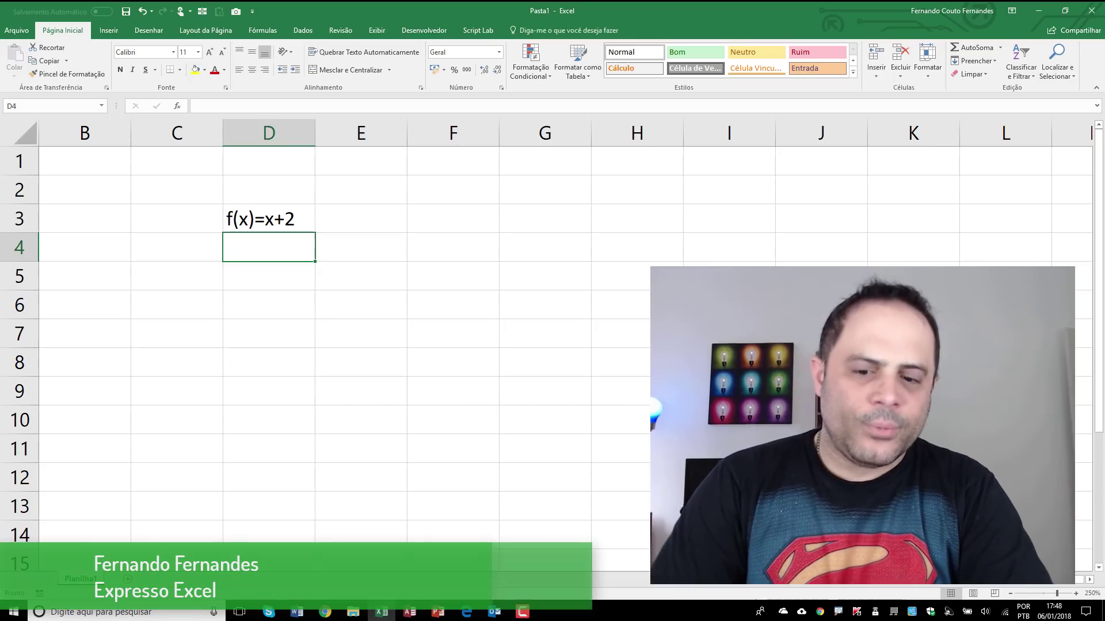
# Enter the worked example f(1)=1+2=3 as text in cell D4
pyautogui.write('f(1)')
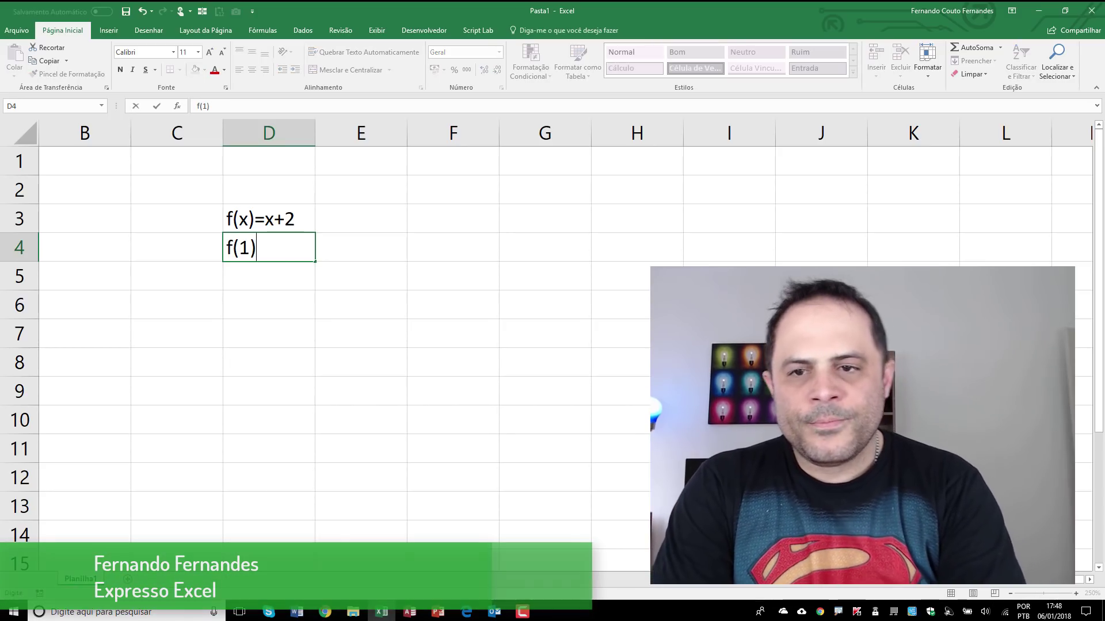
pyautogui.write('=')
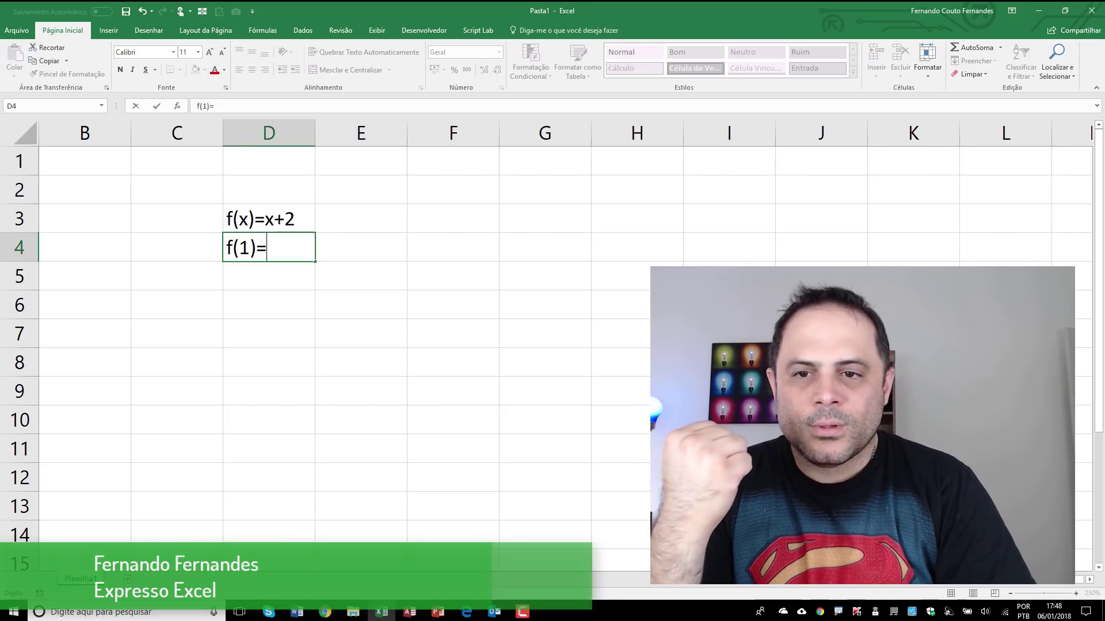
pyautogui.write('1+2')
pyautogui.press('Return')
pyautogui.press('Up')
pyautogui.press('F2')
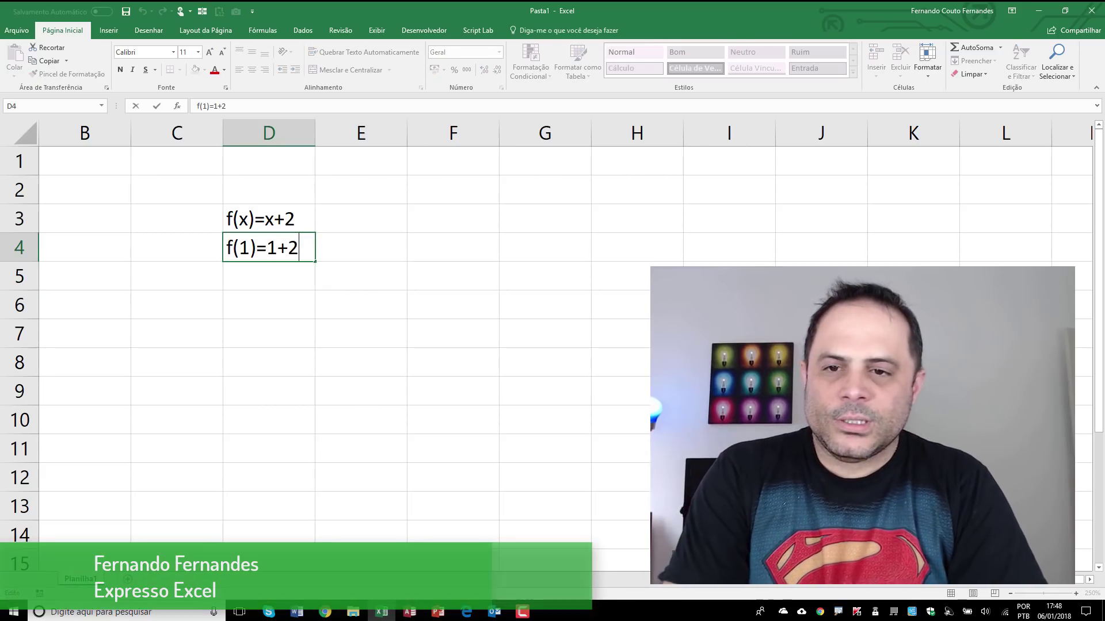
pyautogui.write('=3')
pyautogui.press('Return')
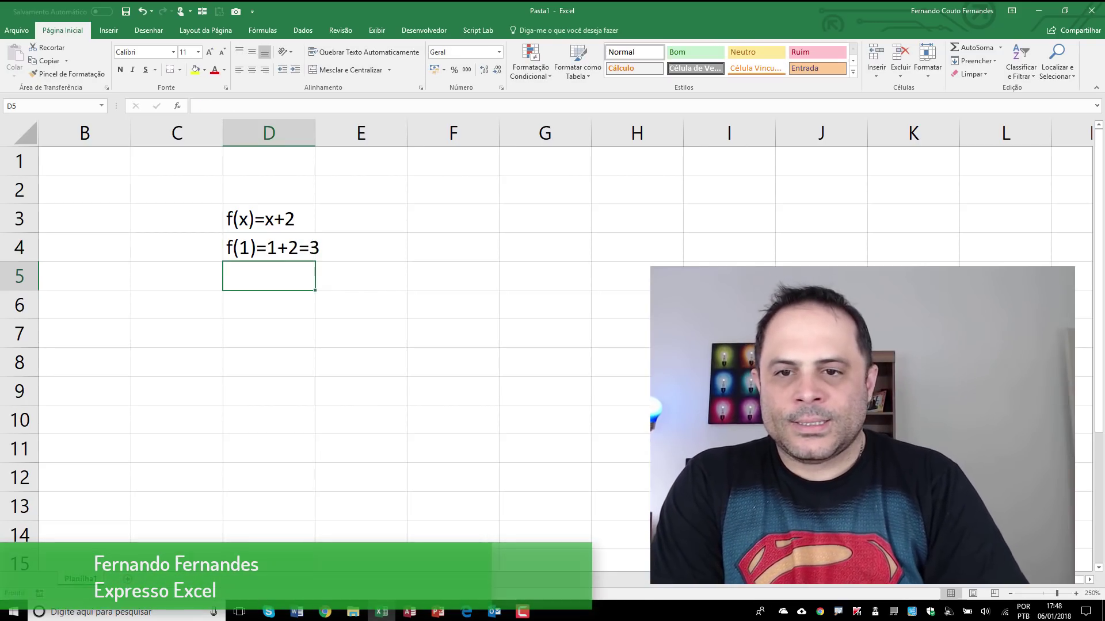
# Enter the example f(5)=5+2=7 in cell D5 and widen column D to fit the text
pyautogui.write('f(5')
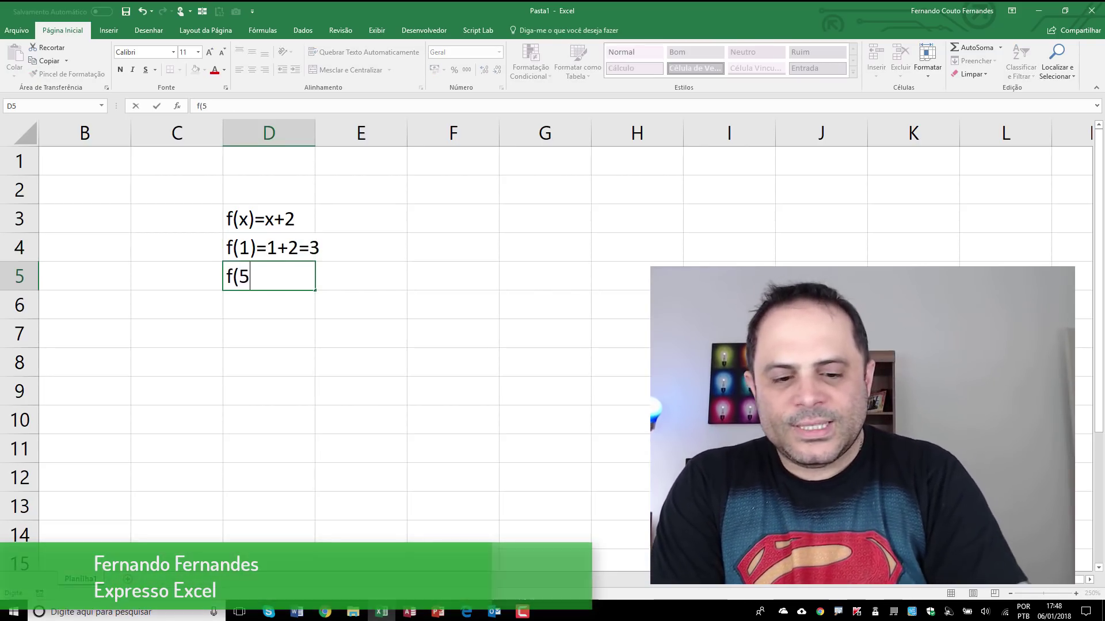
pyautogui.write(')=')
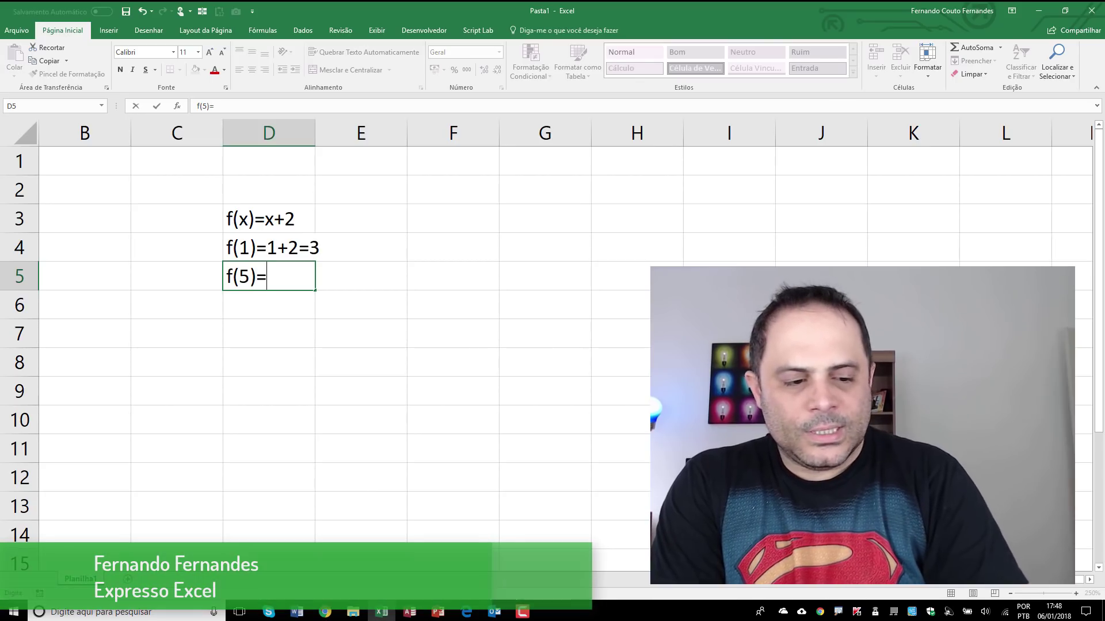
pyautogui.write('5+2=')
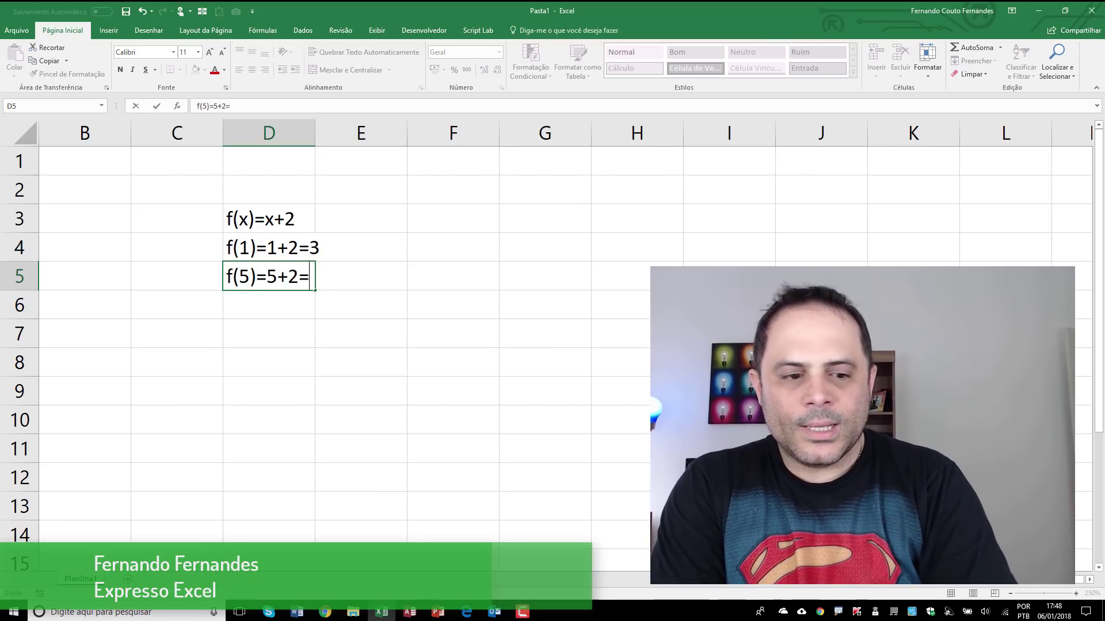
pyautogui.write('7')
pyautogui.press('Return')
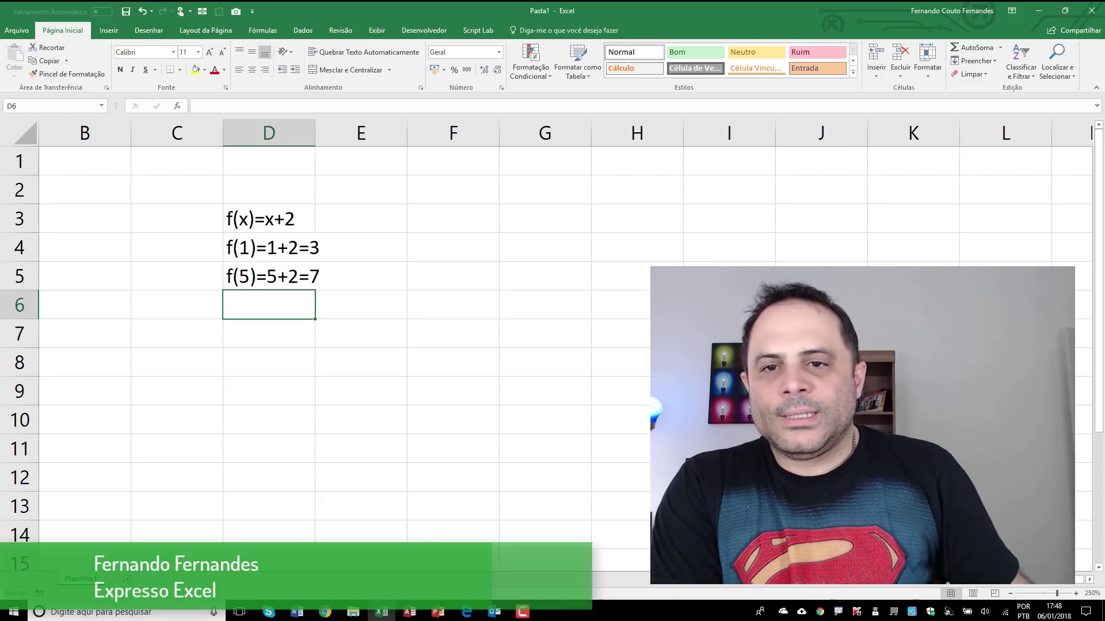
pyautogui.moveTo(315, 129); pyautogui.dragTo(341, 133)
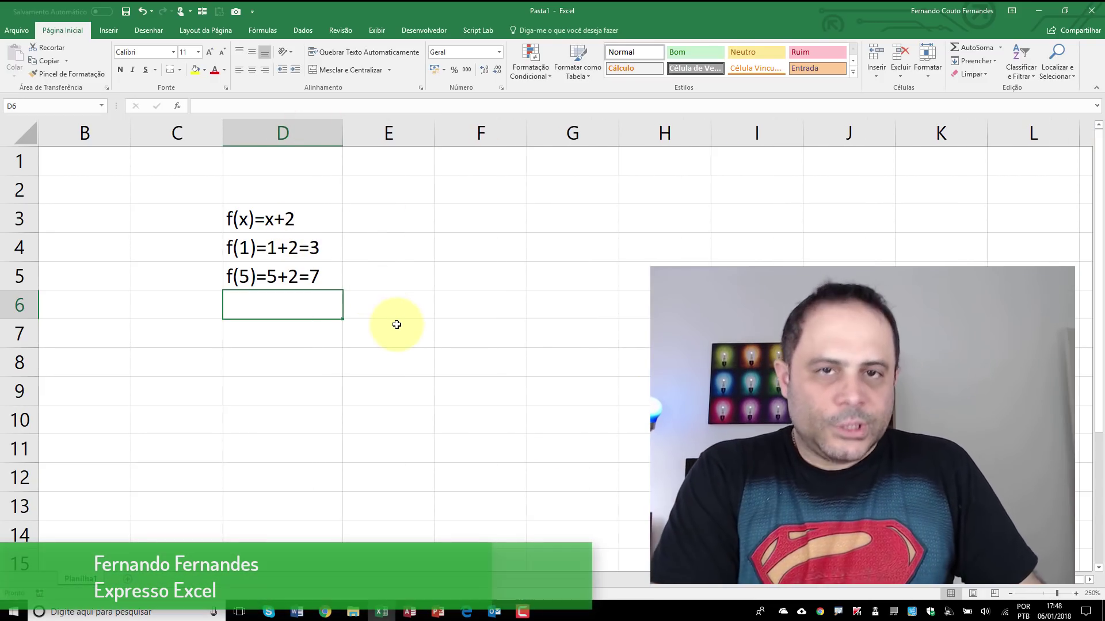
# Enter a second function definition, g(x)=x², as text in cell D7
pyautogui.click(340, 341)
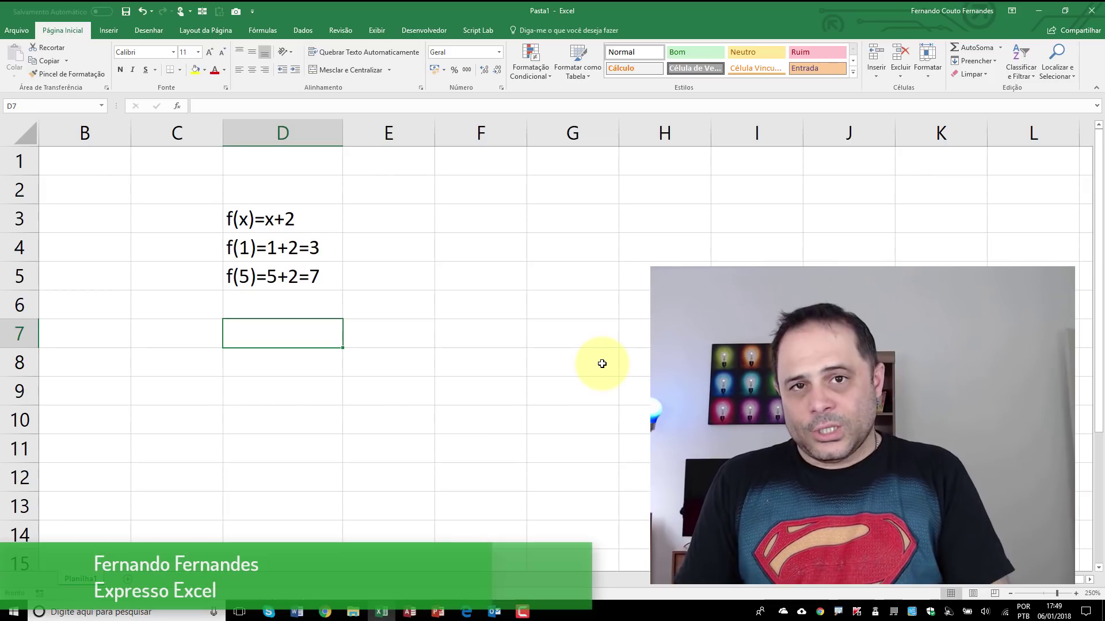
pyautogui.write('g(')
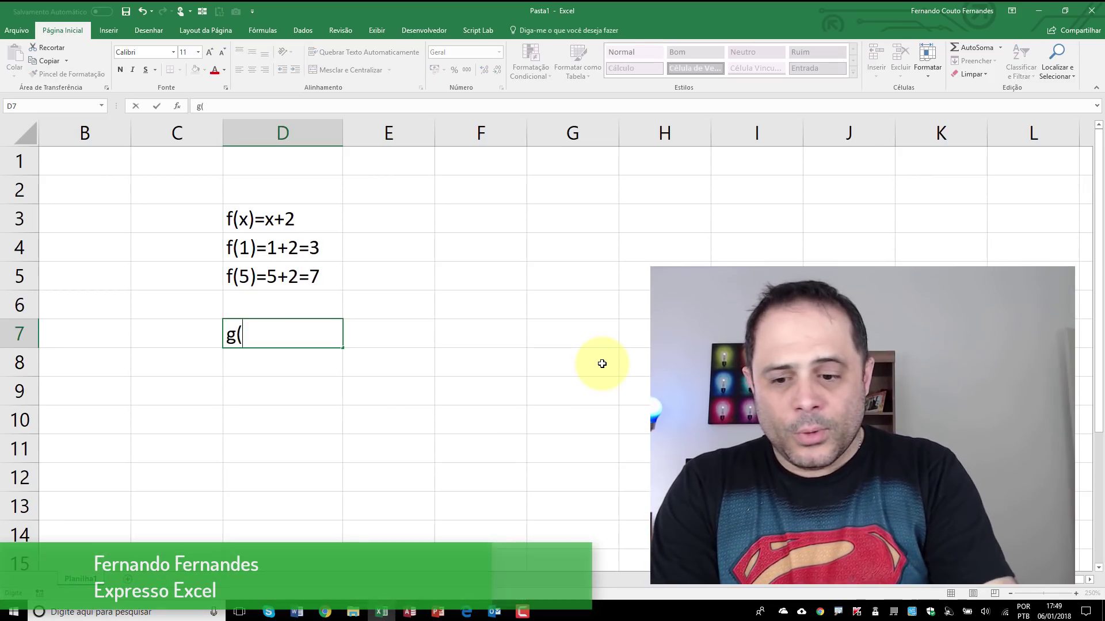
pyautogui.write('x)=')
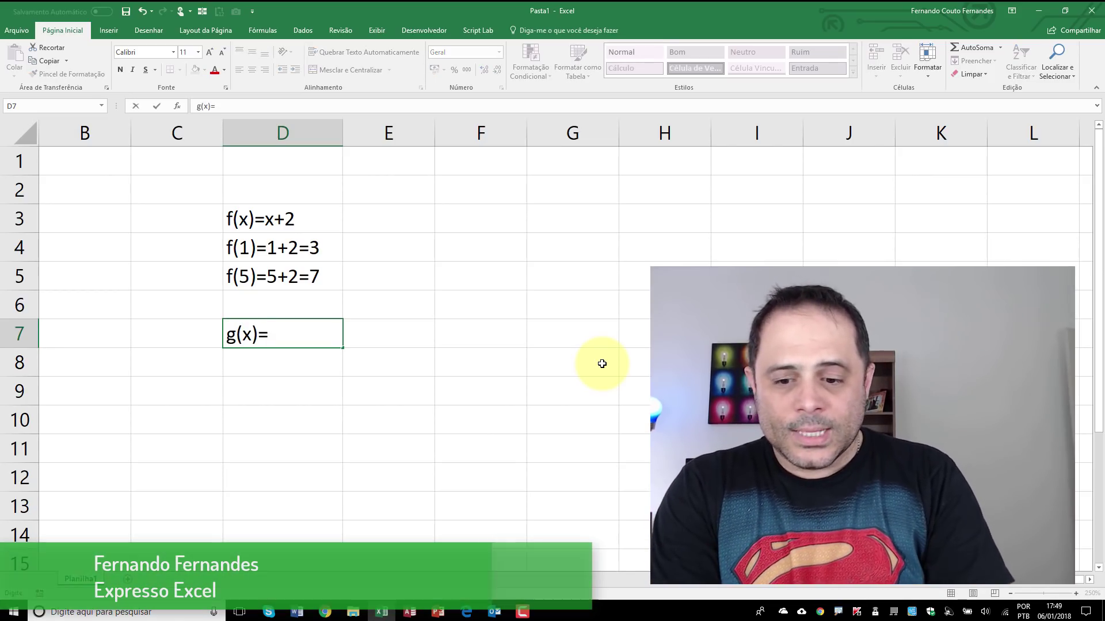
pyautogui.write('x²')
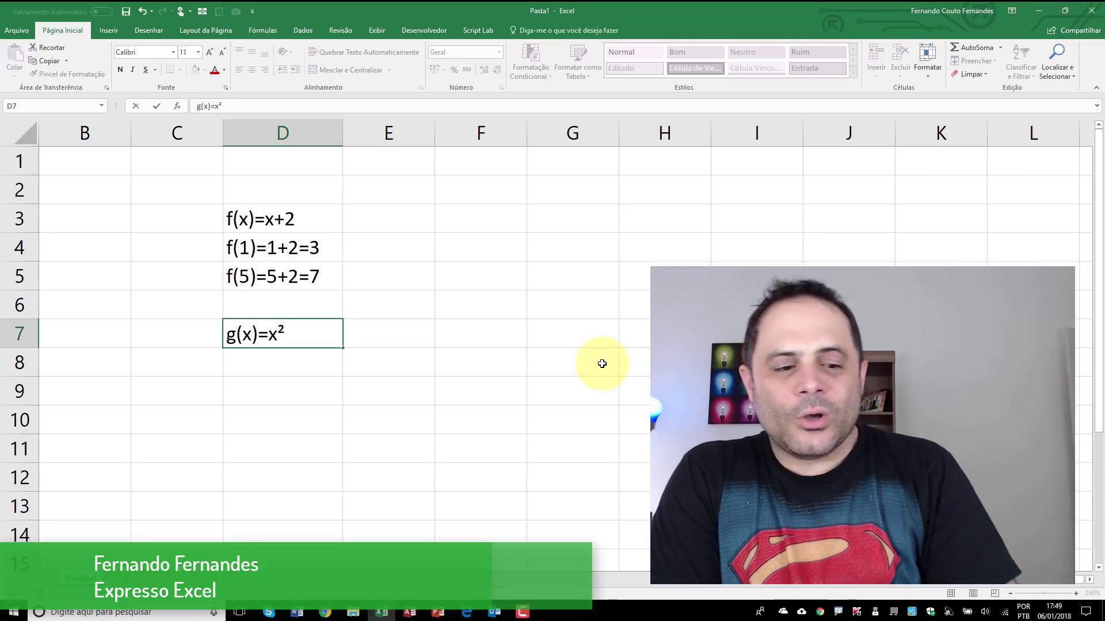
pyautogui.press('Return')
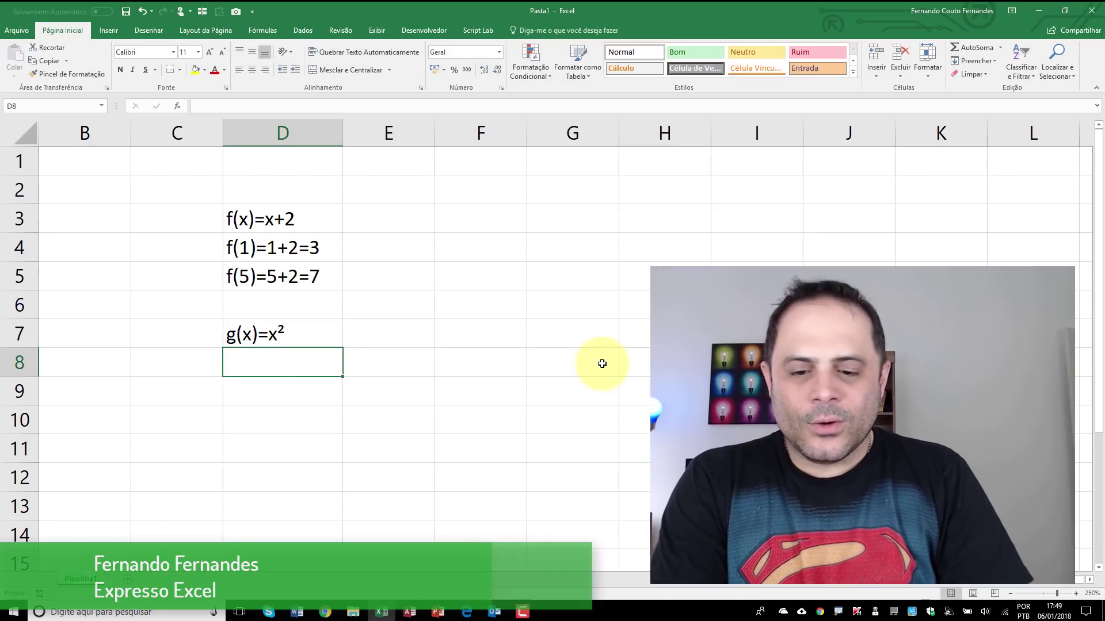
# Enter the worked example g(2)=2²=4 as text in cell D8
pyautogui.write('g(2)')
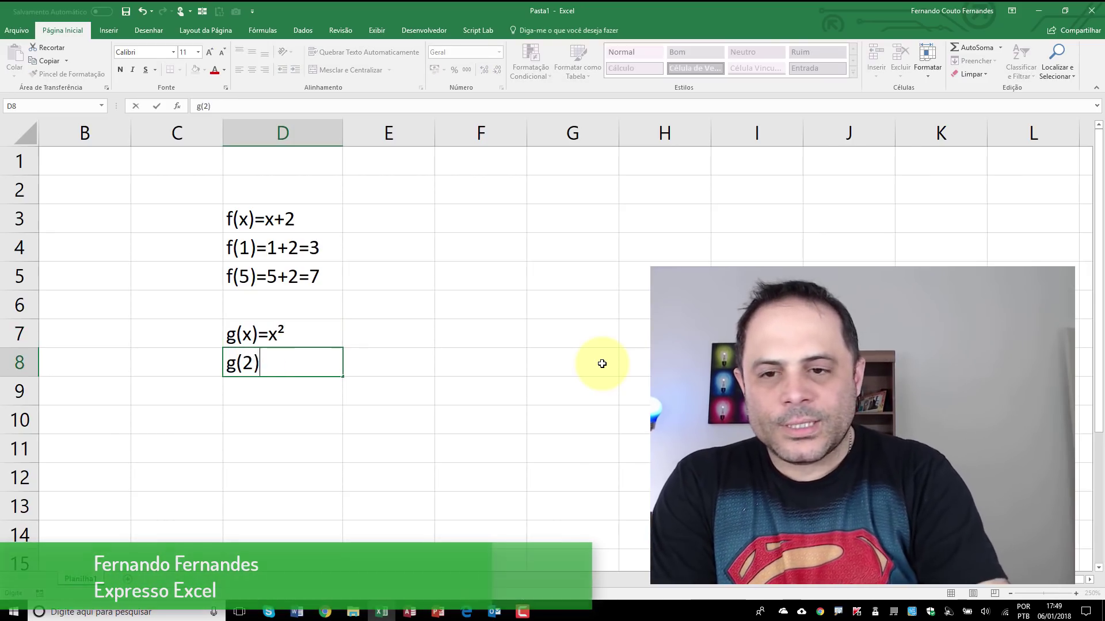
pyautogui.write('=2')
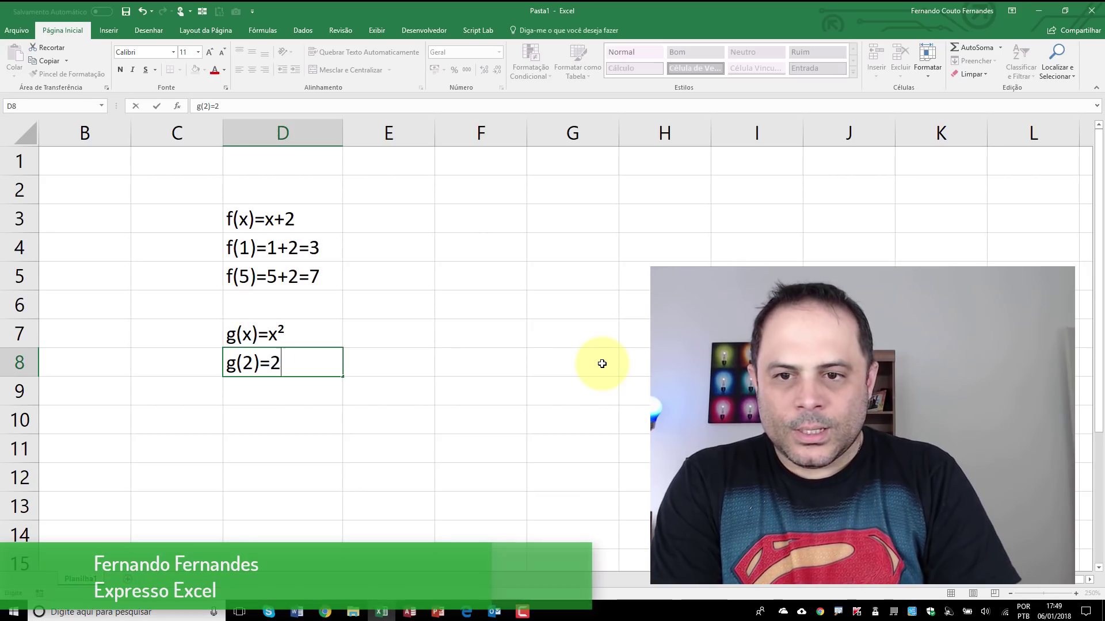
pyautogui.write('²=4')
pyautogui.press('Return')
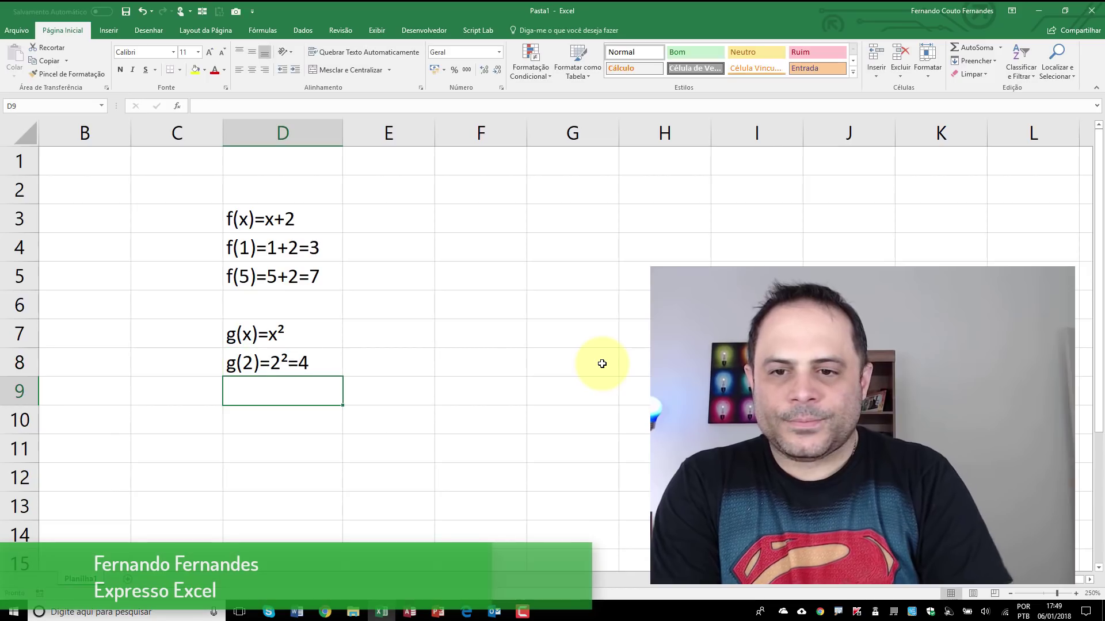
# Enter the worked example g(5)=5²=25 in cell D9 and move the selection to cell D11
pyautogui.write('g(')
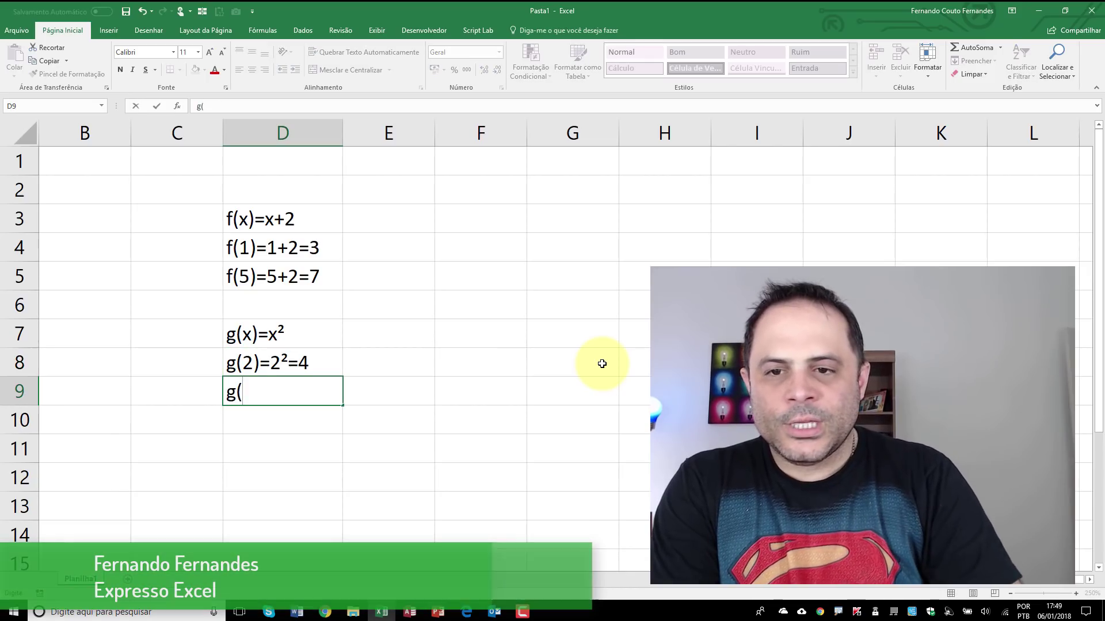
pyautogui.write('5)=')
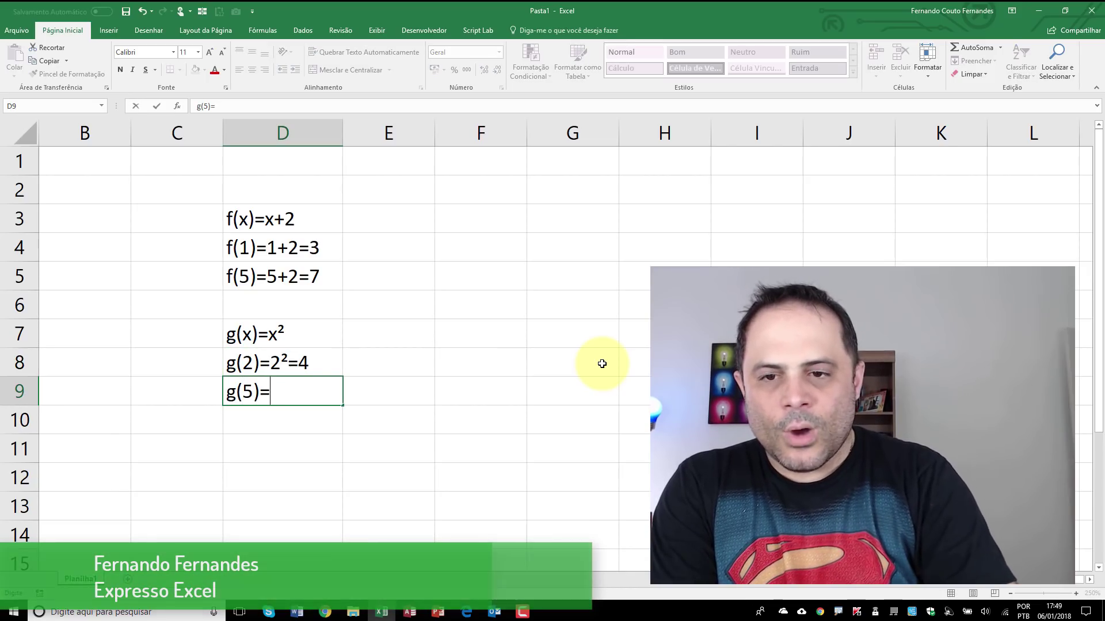
pyautogui.write('5²')
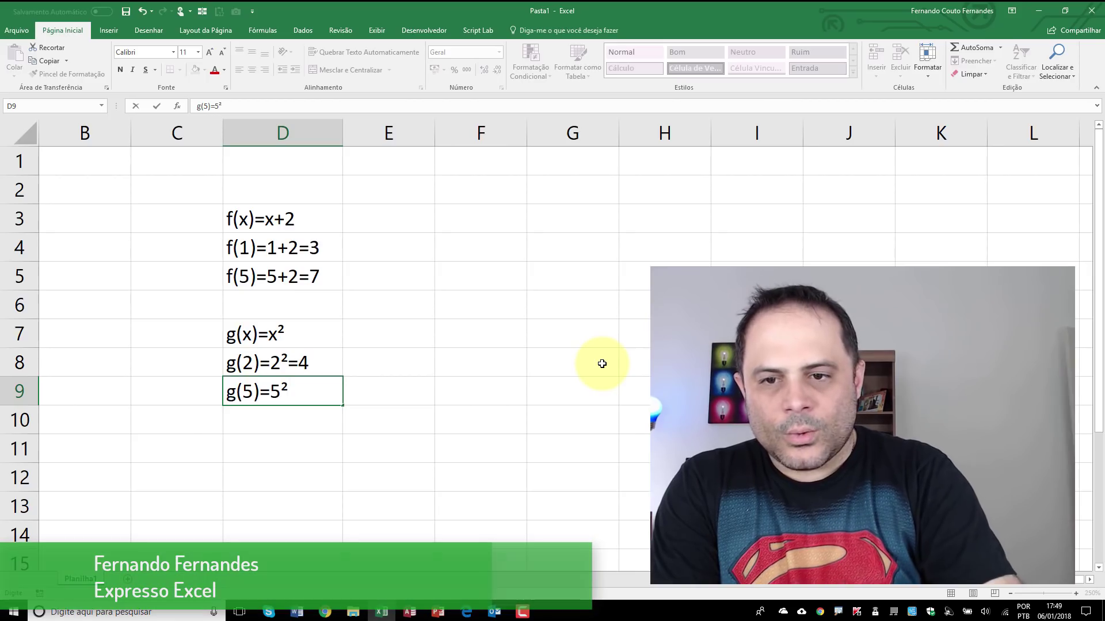
pyautogui.write('=25')
pyautogui.press('Return')
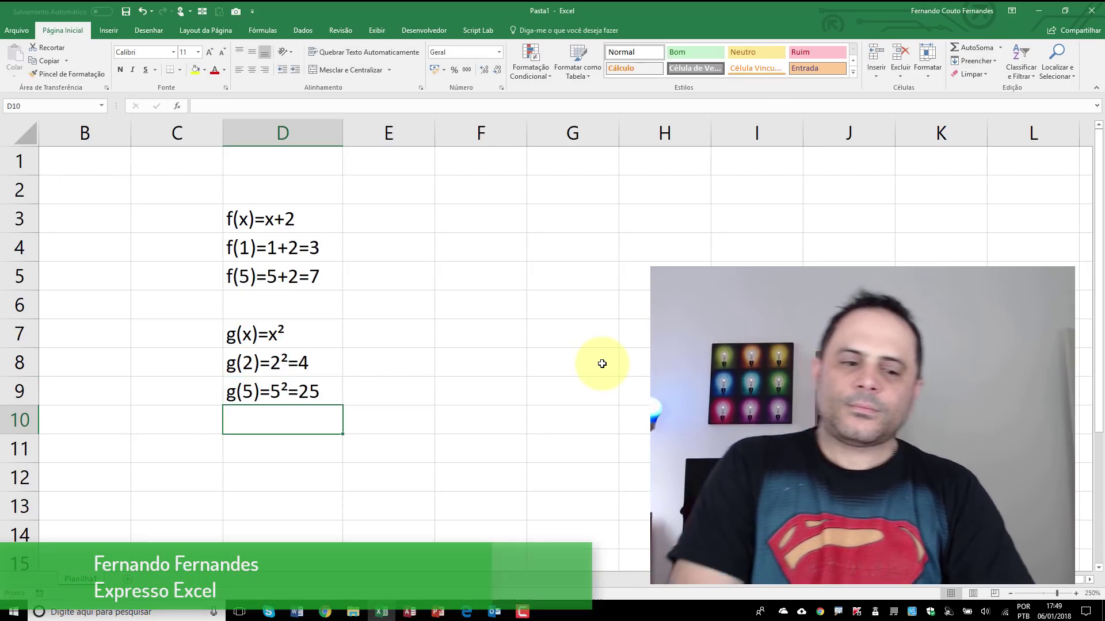
pyautogui.press('Return')
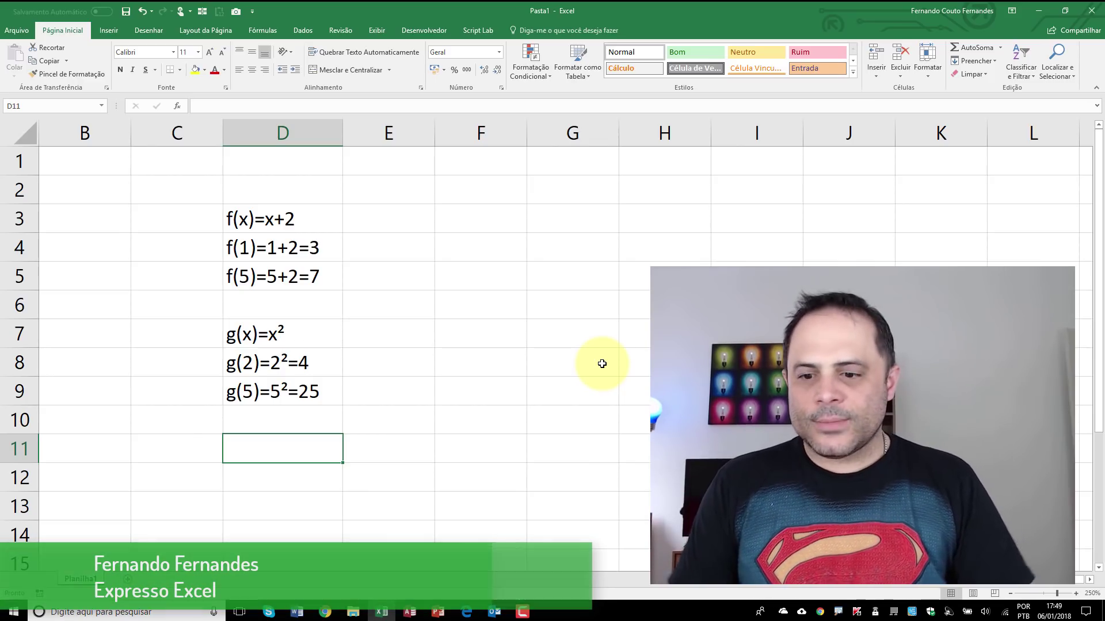
# Draw green annotation rectangles around the function names f in D3 and g in D7
pyautogui.scroll(2, 601, 364)
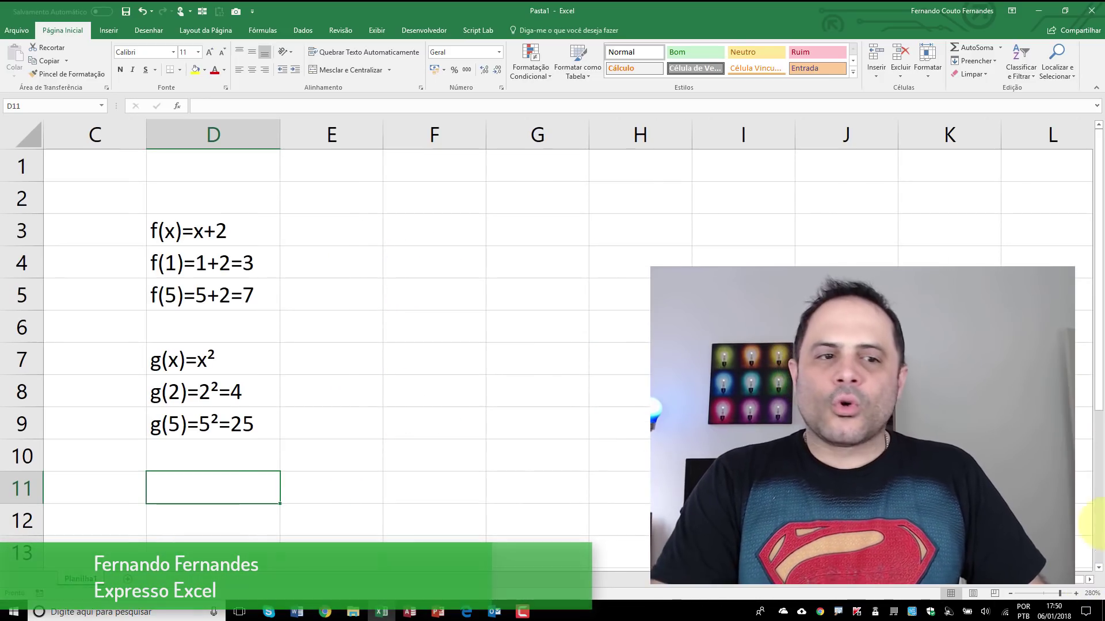
pyautogui.click(1098, 569)
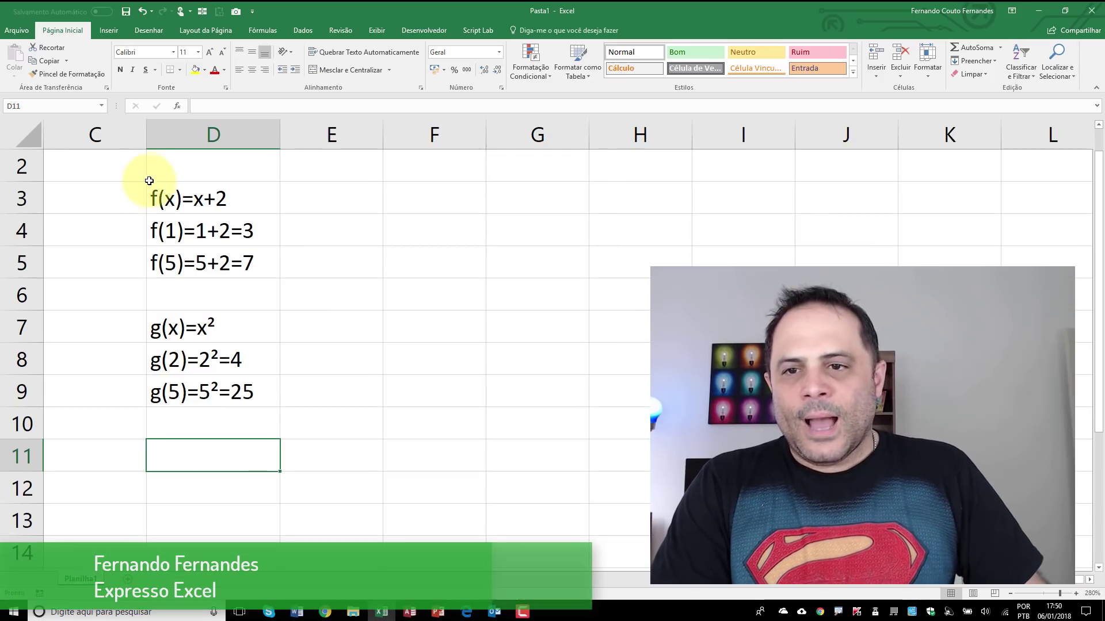
pyautogui.moveTo(116, 174); pyautogui.dragTo(162, 216)
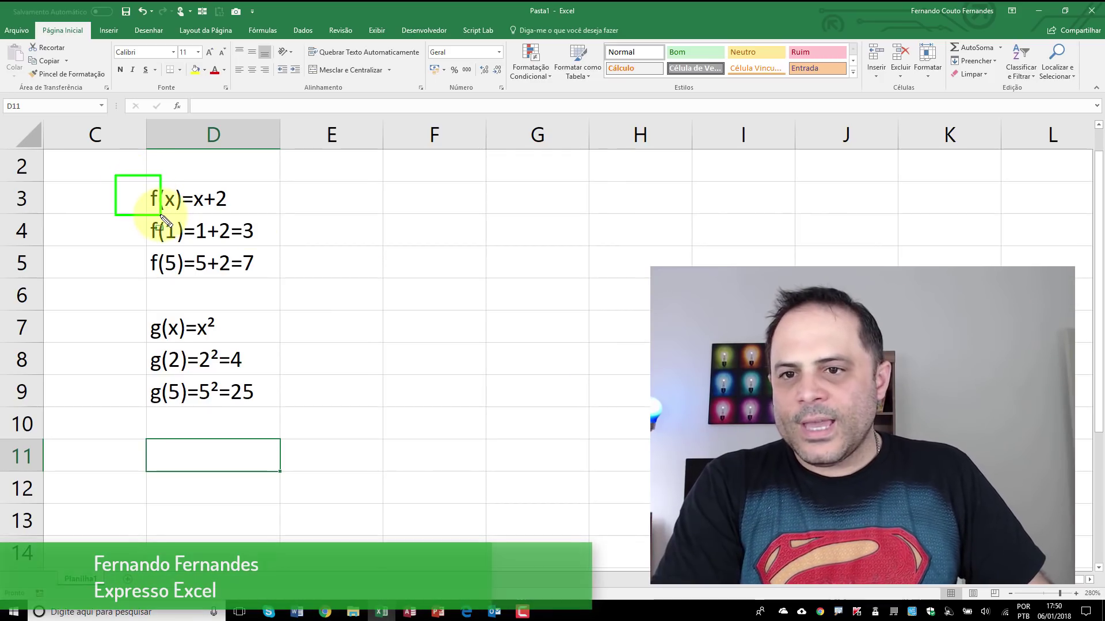
pyautogui.moveTo(127, 311)
pyautogui.mouseDown()
pyautogui.moveTo(141, 348)
pyautogui.moveTo(165, 347)
pyautogui.mouseUp()
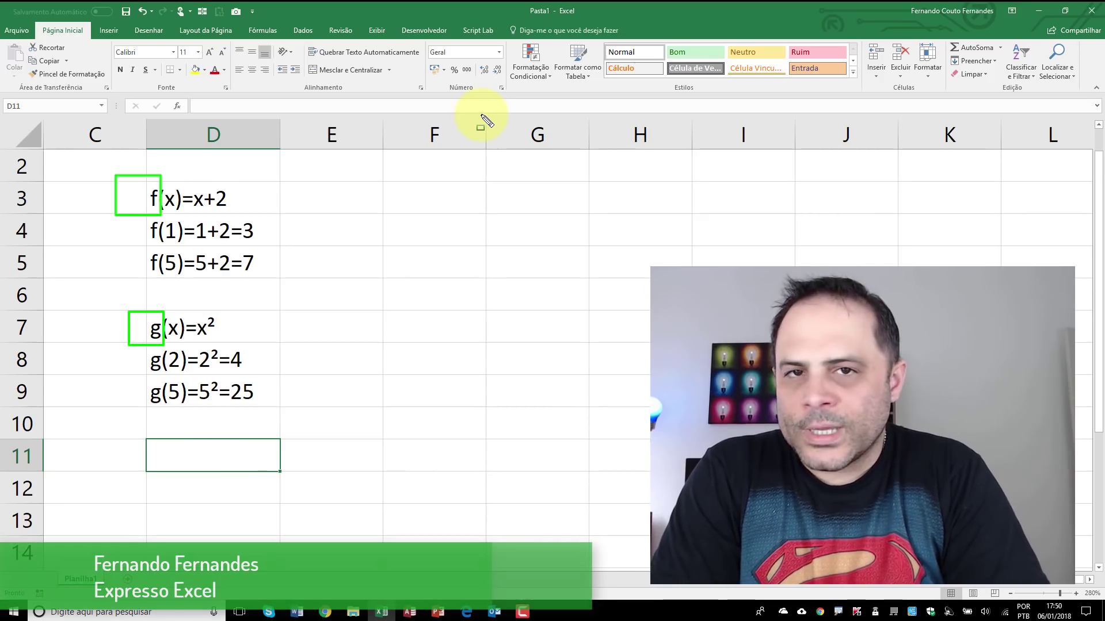
# Draw green annotation rectangles around the expressions x+2 in D3, 5+2=7 in D5 and x² in D7
pyautogui.moveTo(192, 171)
pyautogui.mouseDown()
pyautogui.moveTo(199, 212)
pyautogui.moveTo(235, 226)
pyautogui.moveTo(262, 217)
pyautogui.mouseUp()
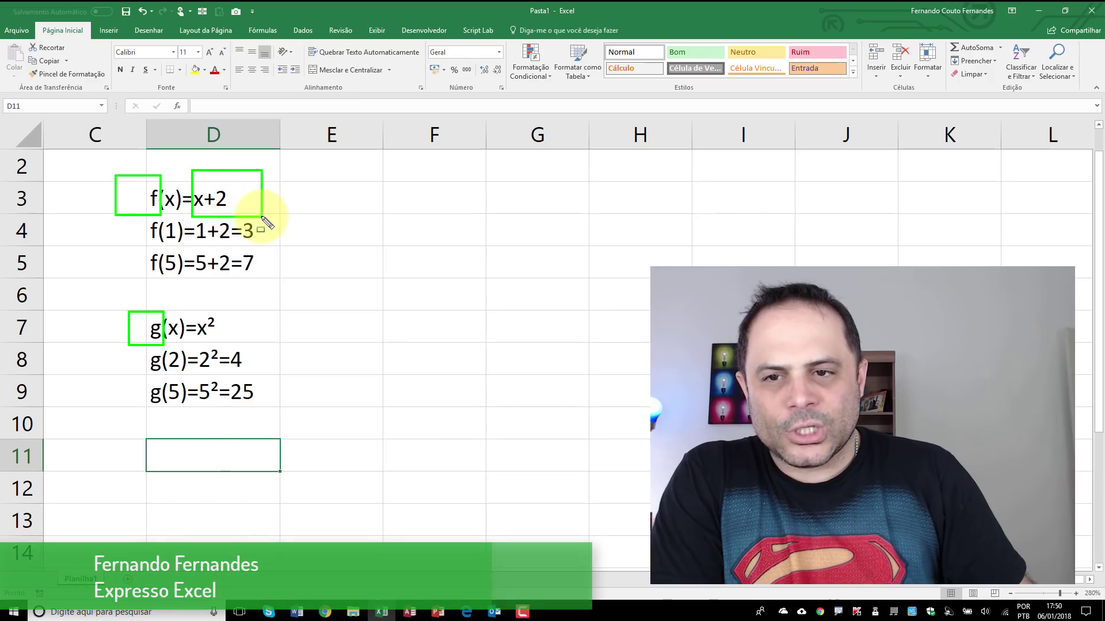
pyautogui.moveTo(191, 244)
pyautogui.mouseDown()
pyautogui.moveTo(227, 288)
pyautogui.moveTo(270, 284)
pyautogui.mouseUp()
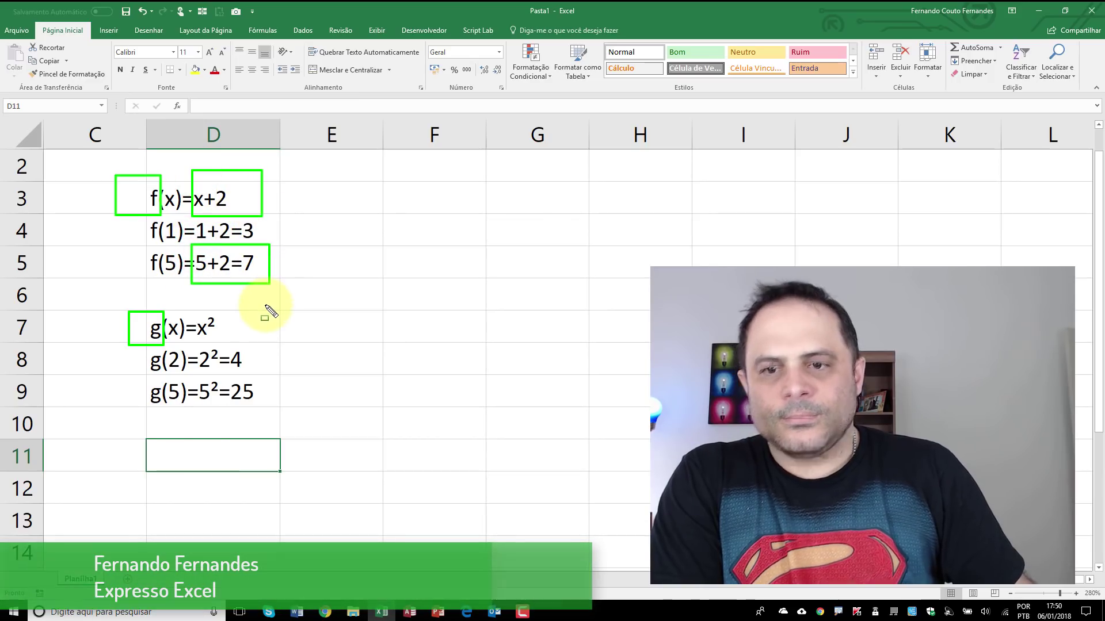
pyautogui.moveTo(195, 311)
pyautogui.mouseDown()
pyautogui.moveTo(214, 346)
pyautogui.moveTo(224, 344)
pyautogui.mouseUp()
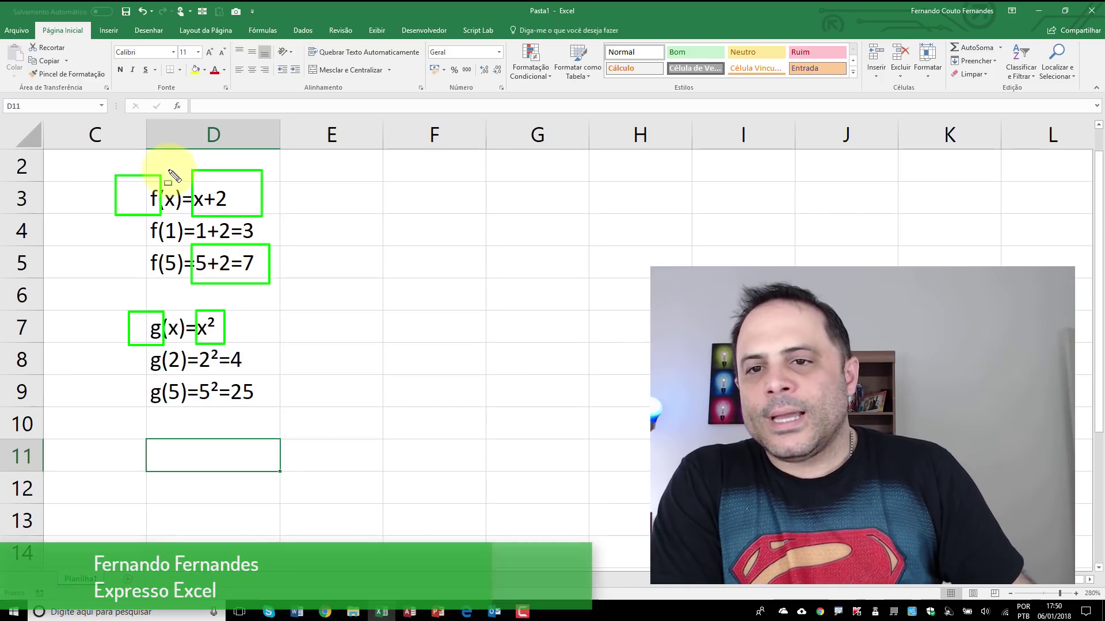
# Draw a green annotation rectangle around the argument x of f(x) in D3, and clear all the annotations
pyautogui.moveTo(164, 174)
pyautogui.mouseDown()
pyautogui.moveTo(181, 266)
pyautogui.moveTo(176, 202)
pyautogui.moveTo(196, 212)
pyautogui.mouseUp()
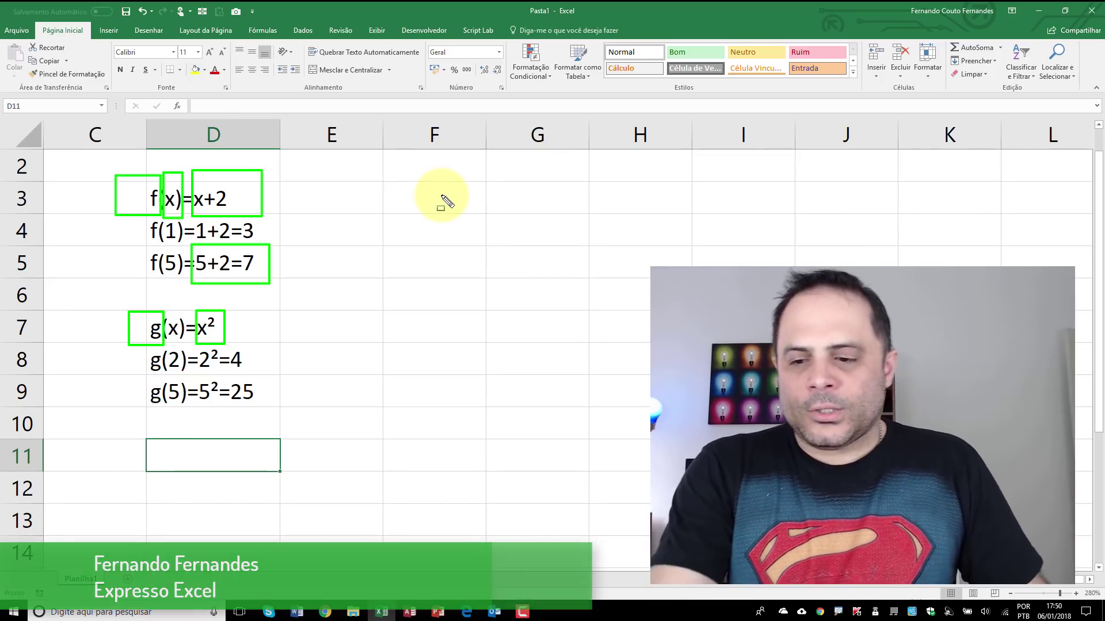
pyautogui.press('Escape')
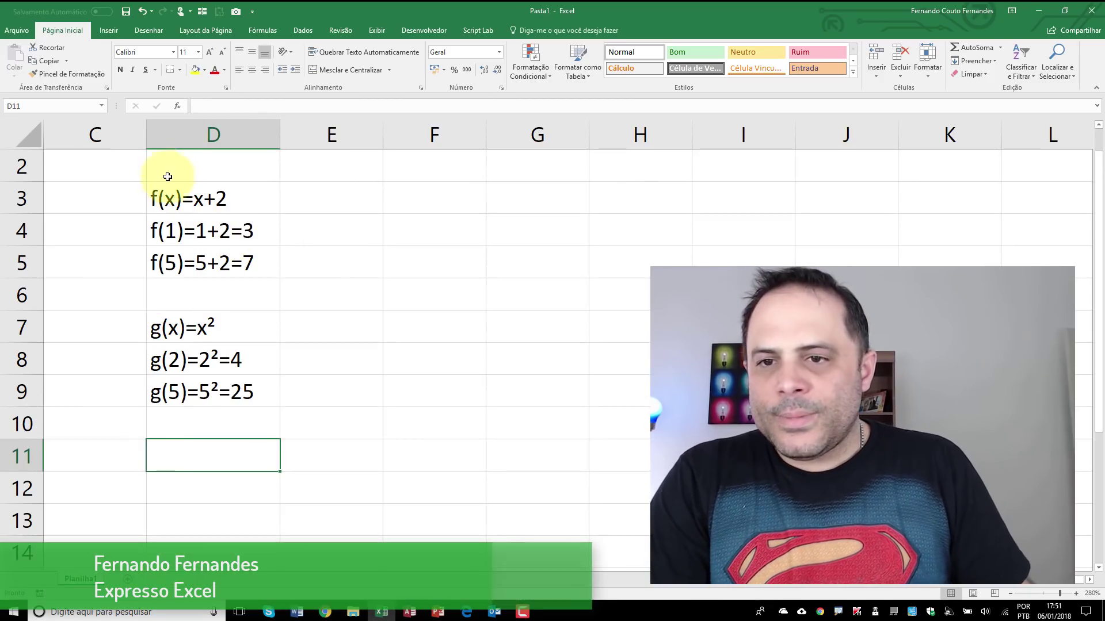
# Enter the composite function f(g(x)) as text in cell D11
pyautogui.click(166, 198)
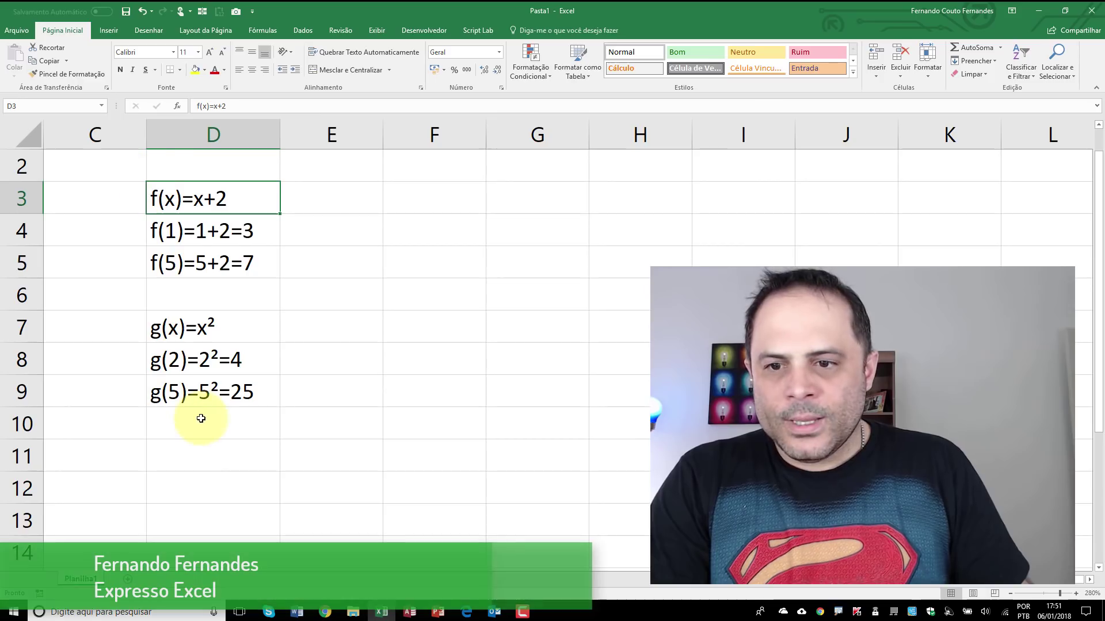
pyautogui.click(212, 455)
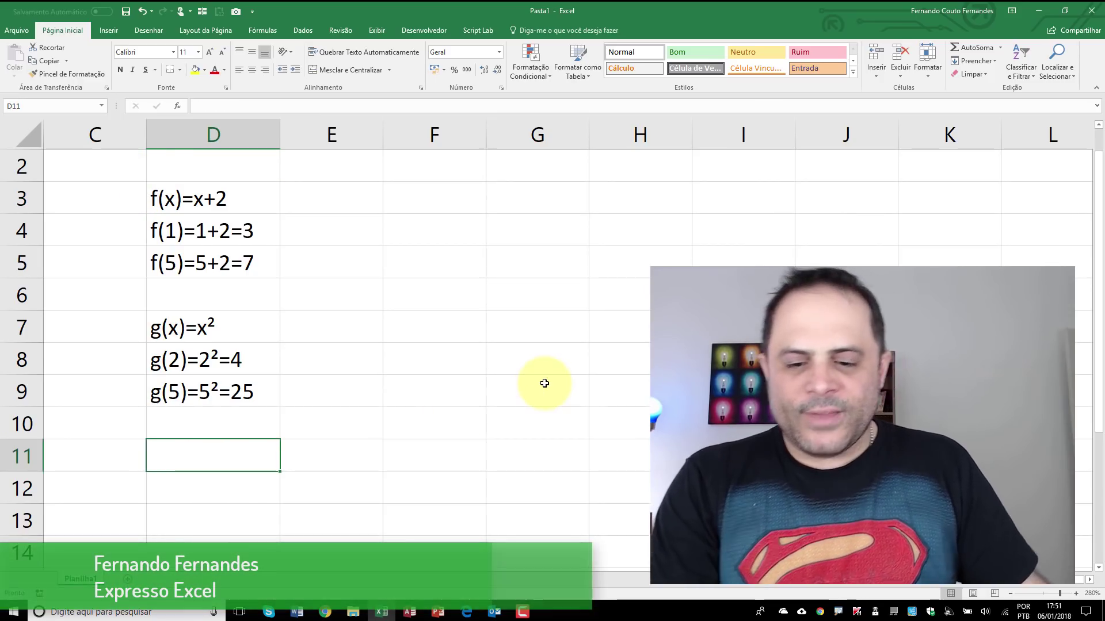
pyautogui.write('f(')
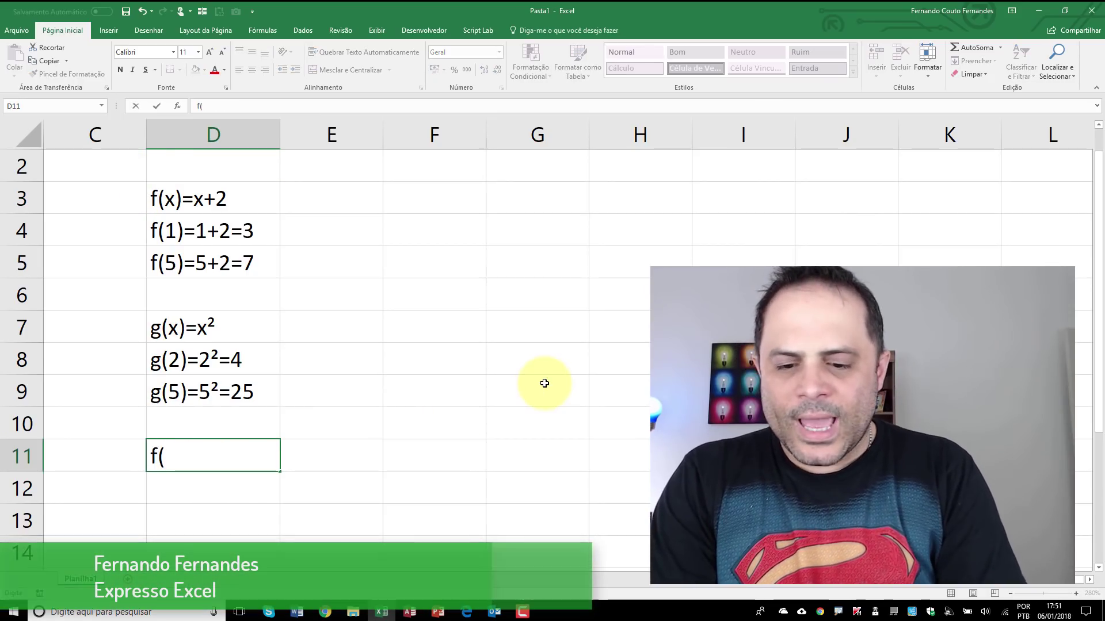
pyautogui.write('g(x))')
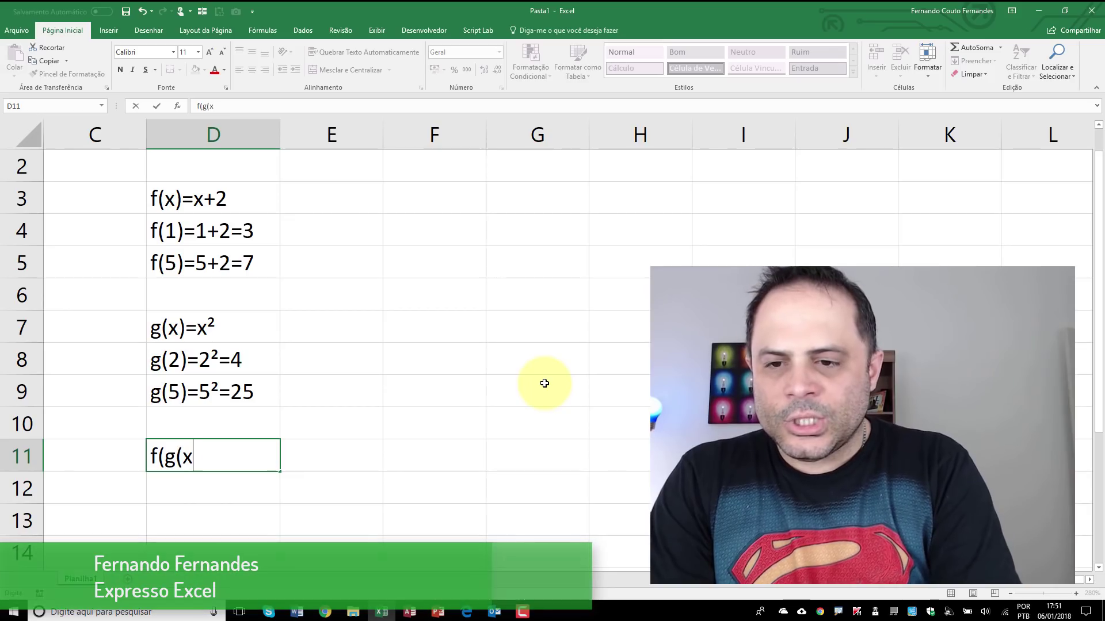
pyautogui.press('Return')
pyautogui.press('Up')
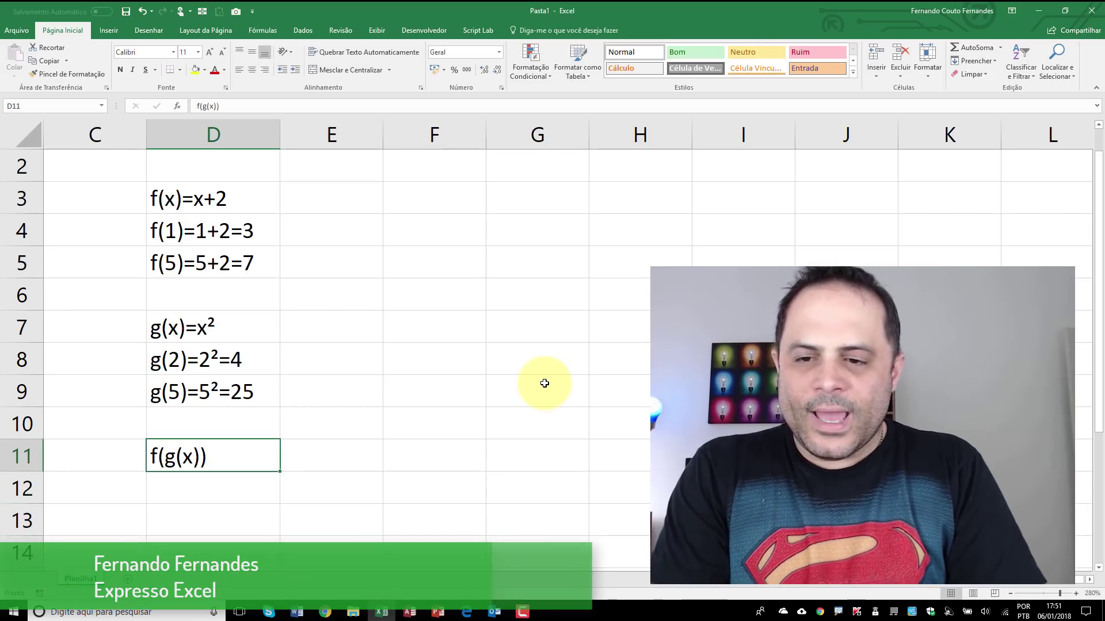
# Enter the composite example f(g(5)) as text in cell D12
pyautogui.press('Down')
pyautogui.write('f(g(')
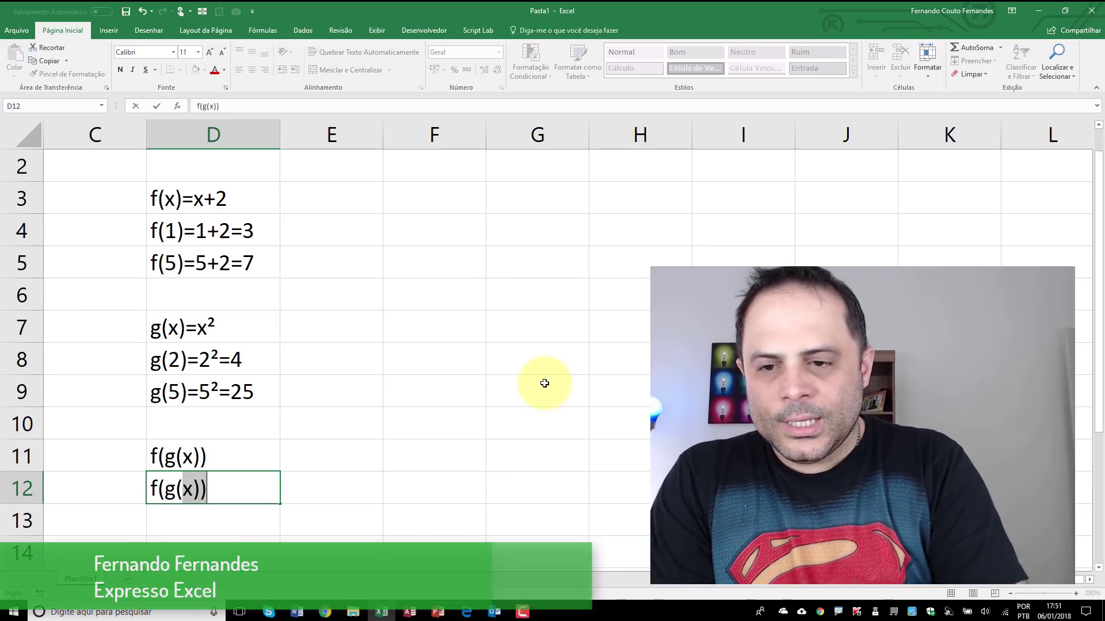
pyautogui.write('5))')
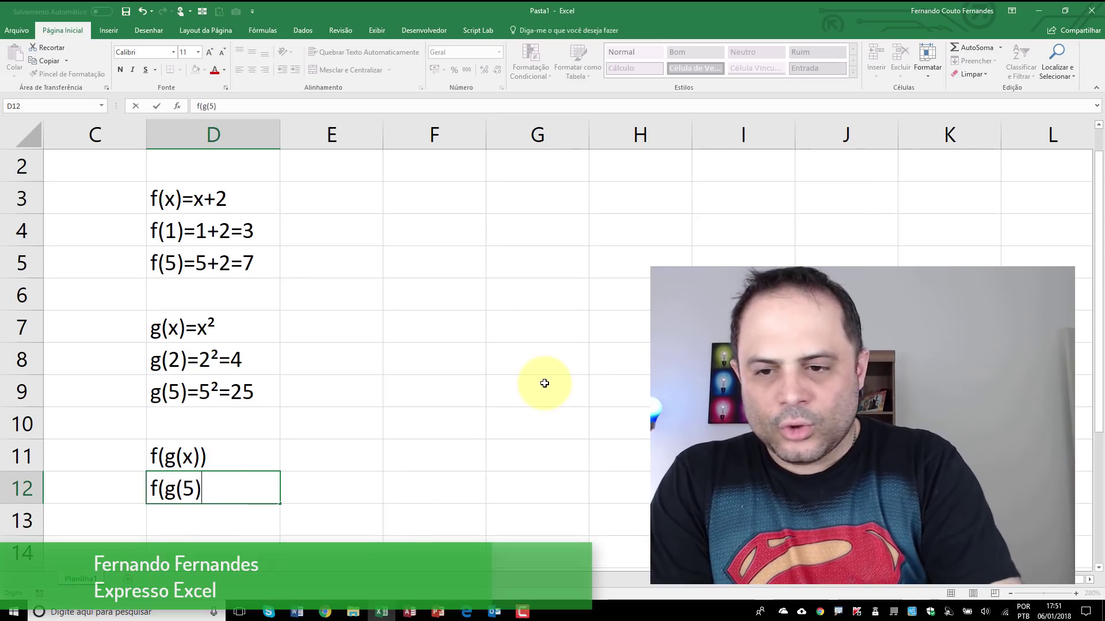
pyautogui.press('Return')
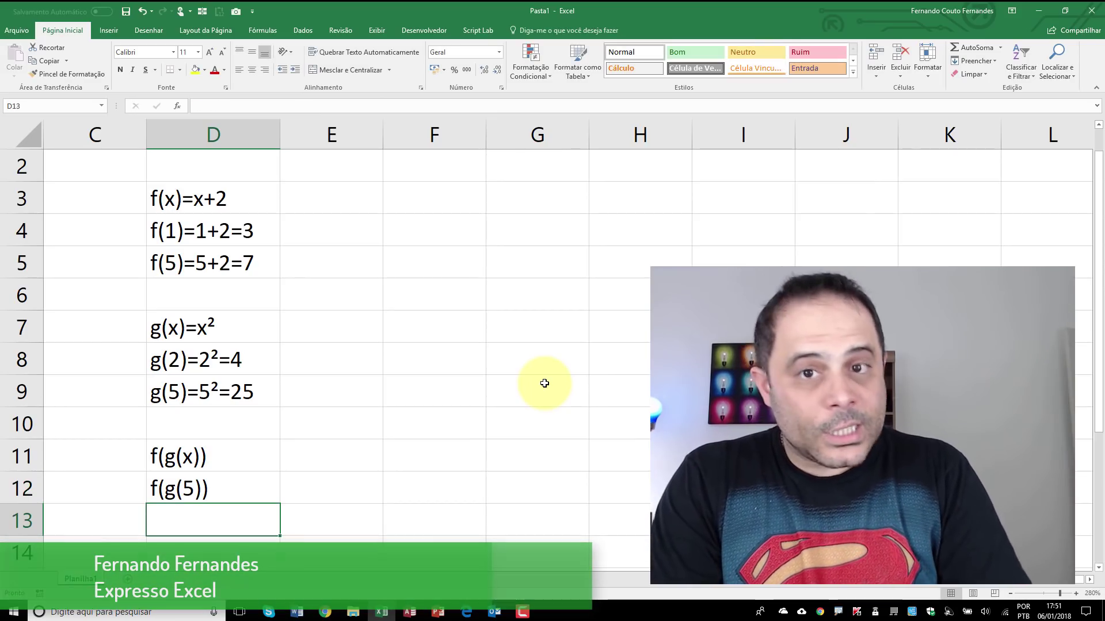
# Trace the composite expressions in D11 and D12 back to the g(5) example in D9, ending at cell E12
pyautogui.press('Up')
pyautogui.press('Right')
pyautogui.press('Up')
pyautogui.press('Left')
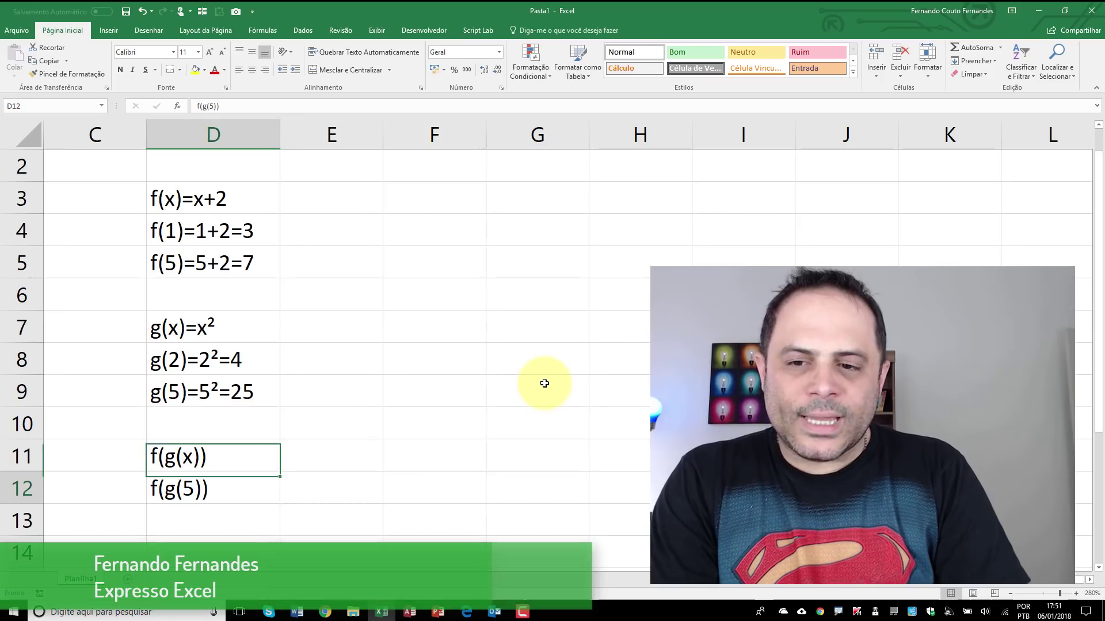
pyautogui.press('Down')
pyautogui.press('Right')
pyautogui.press('Up')
pyautogui.press('Up')
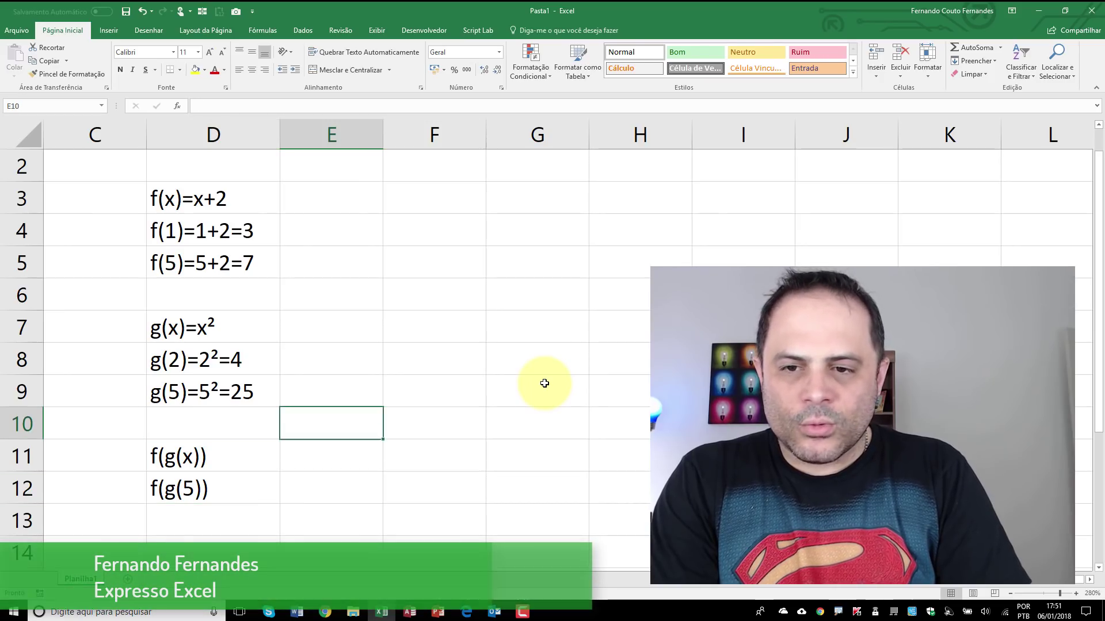
pyautogui.press('Left')
pyautogui.press('Up')
pyautogui.press('Right')
pyautogui.press('Down')
pyautogui.press('Down')
pyautogui.press('Down')
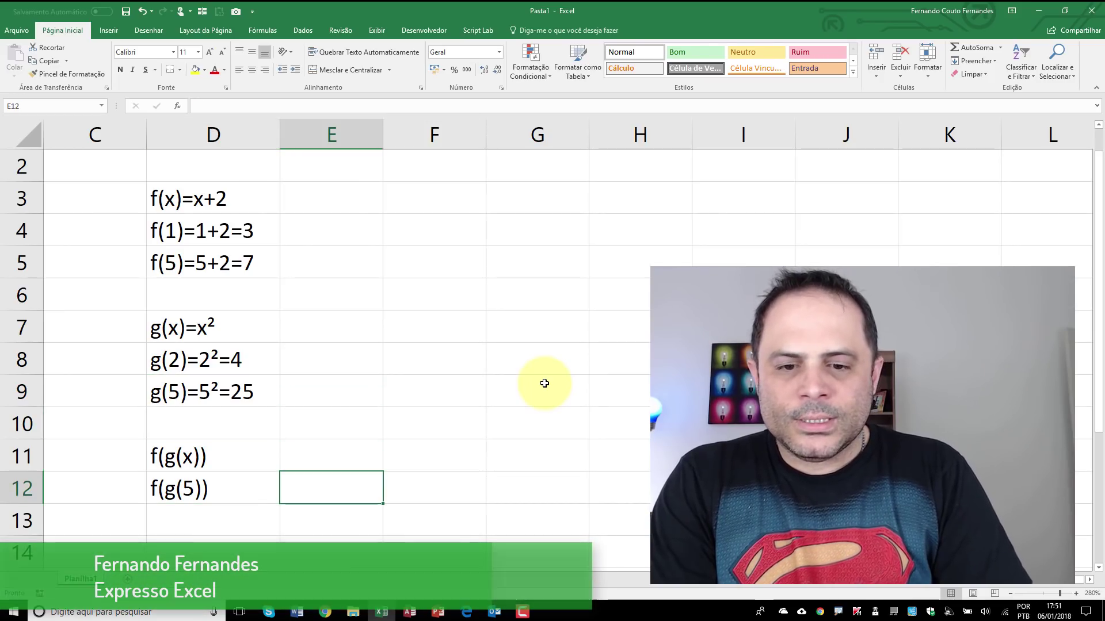
pyautogui.write('f(')
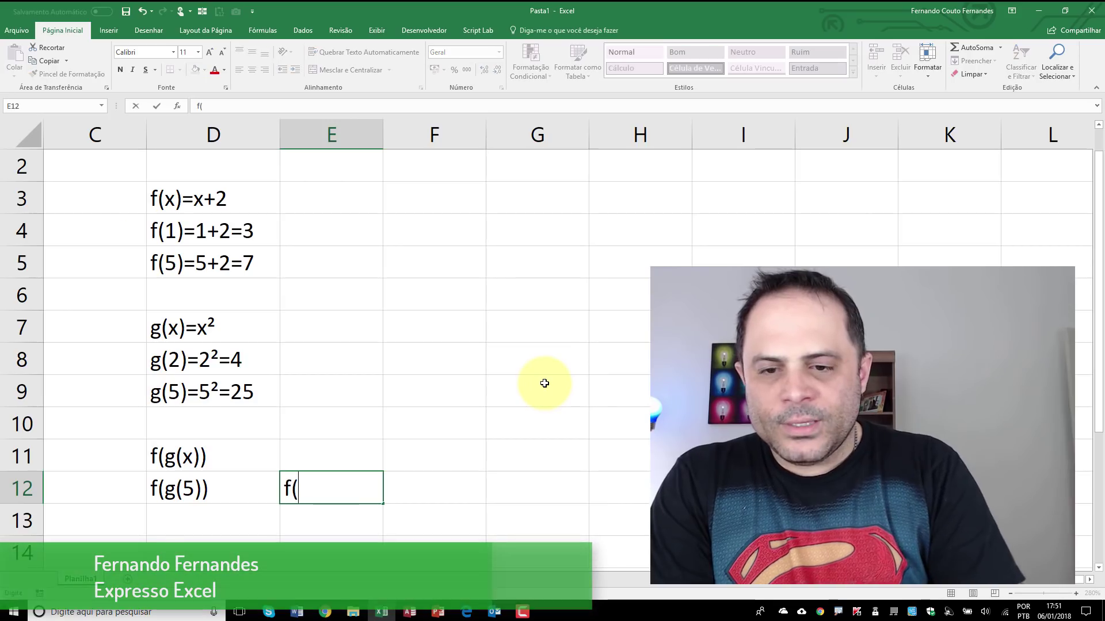
pyautogui.write('25)')
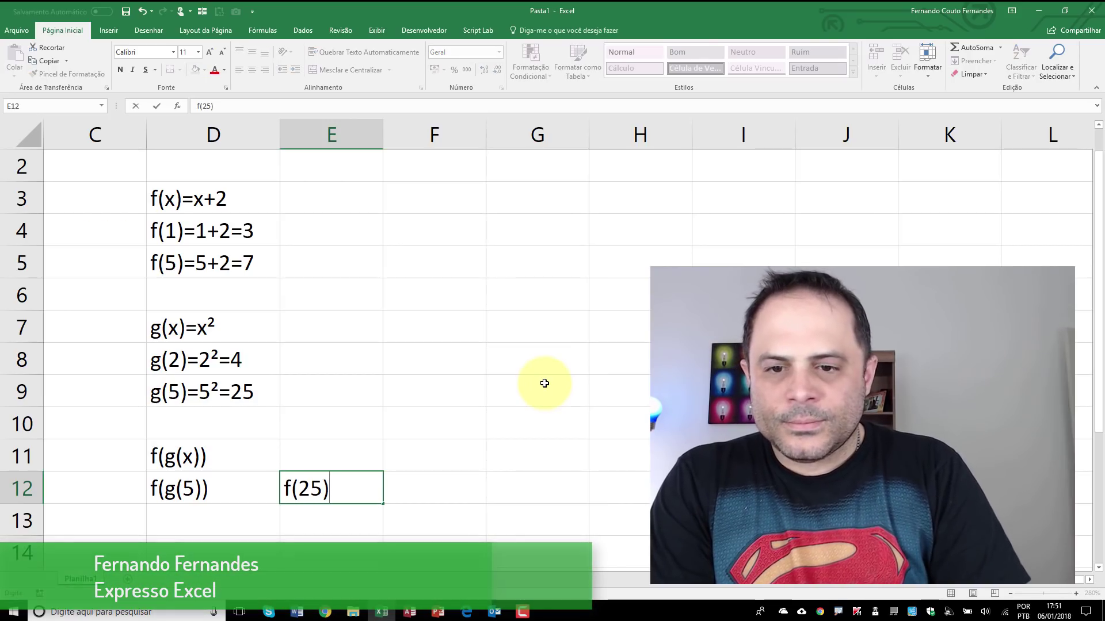
pyautogui.press('Escape')
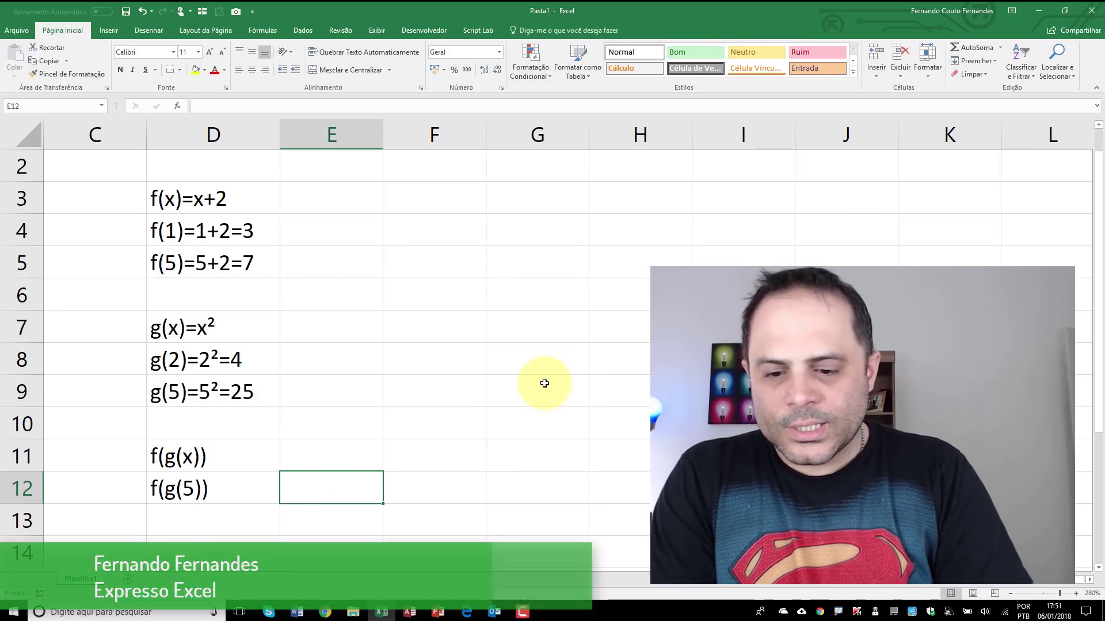
# Enter the worked composite result f(5²)=25+2=27 as text in cell E12
pyautogui.write('f(5')
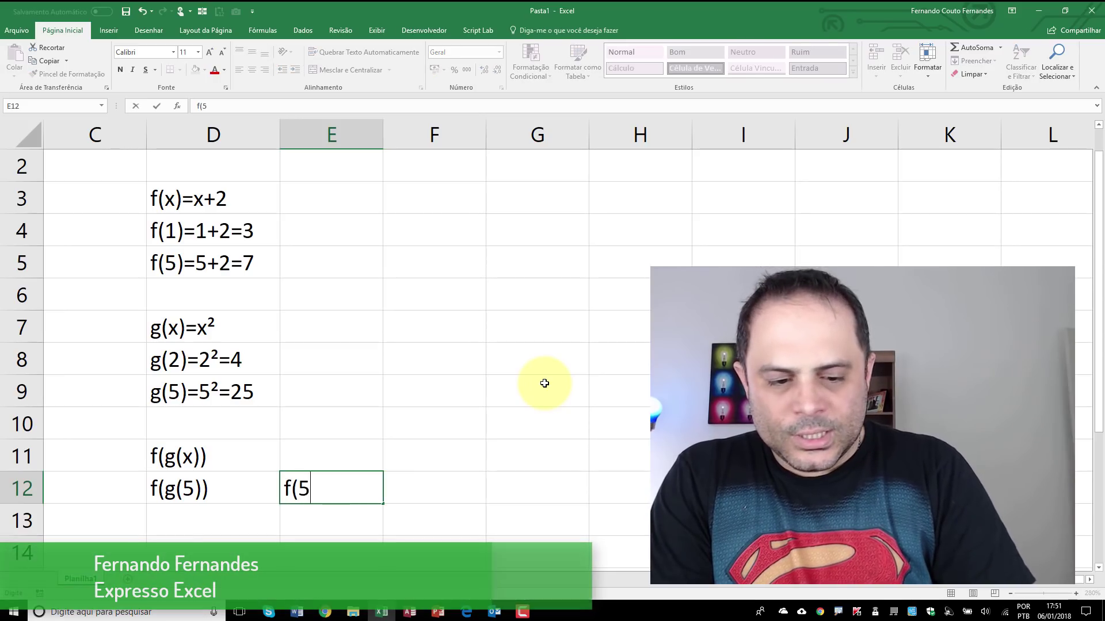
pyautogui.write('²)')
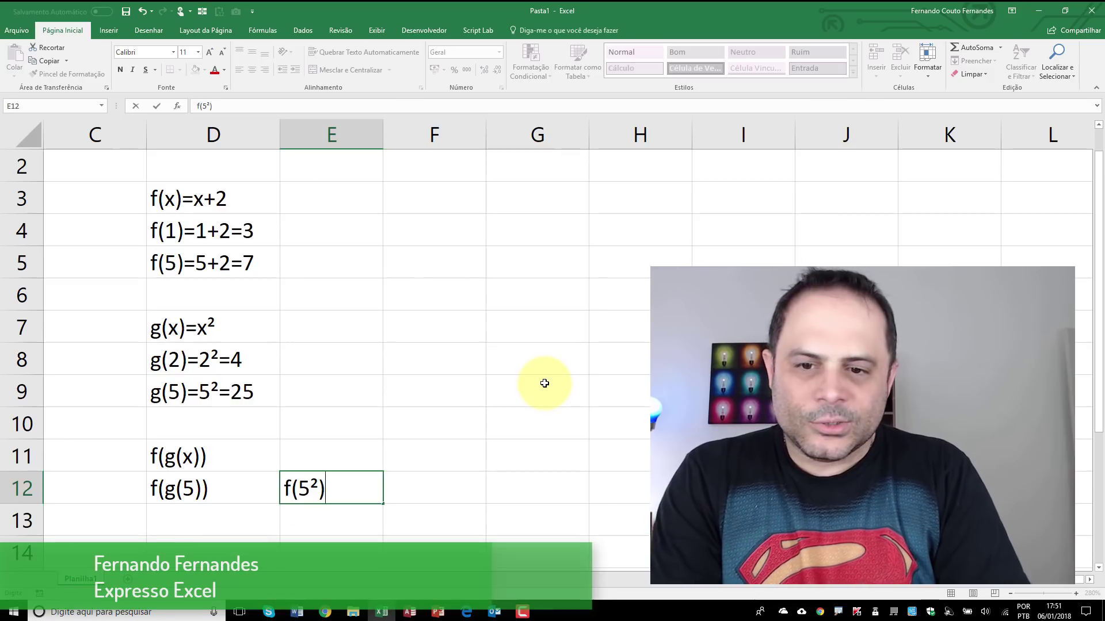
pyautogui.press('Return')
pyautogui.press('Up')
pyautogui.press('F2')
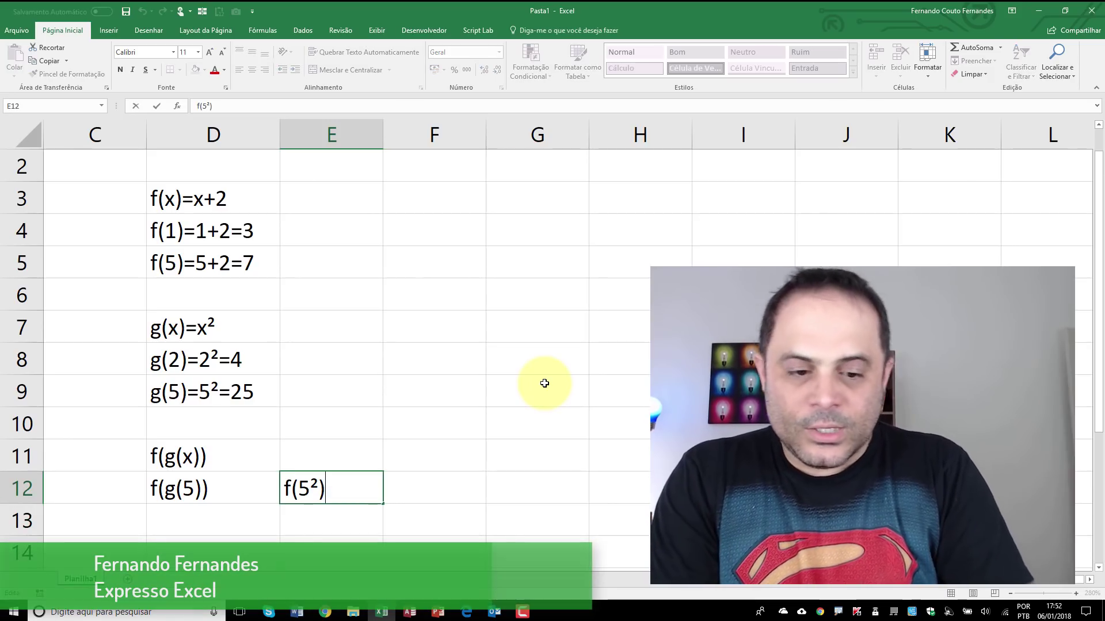
pyautogui.write('=25')
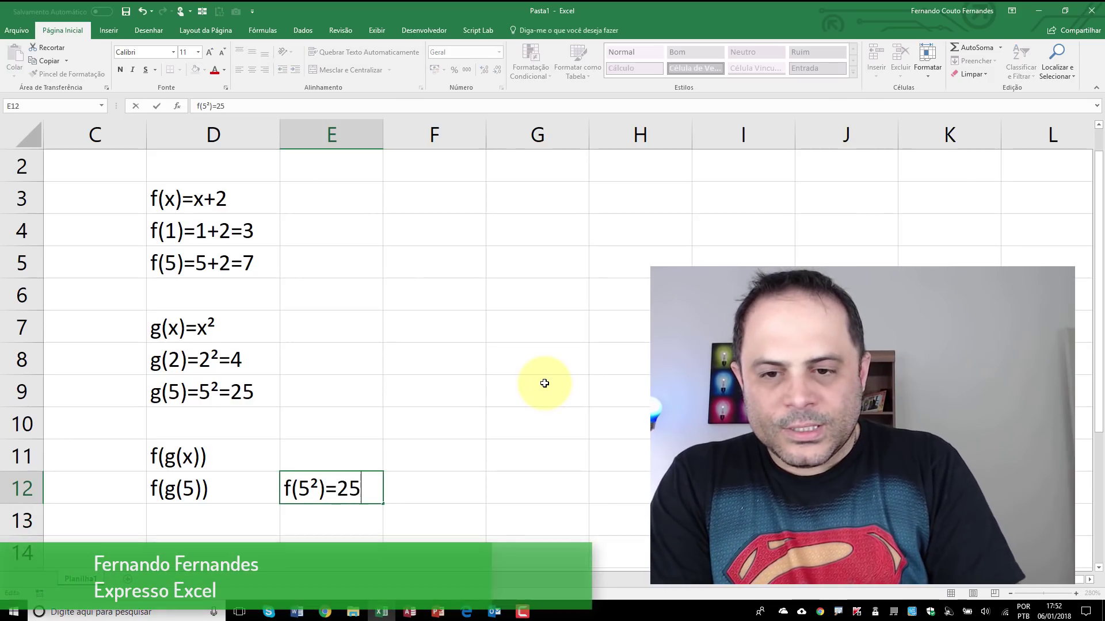
pyautogui.write('+')
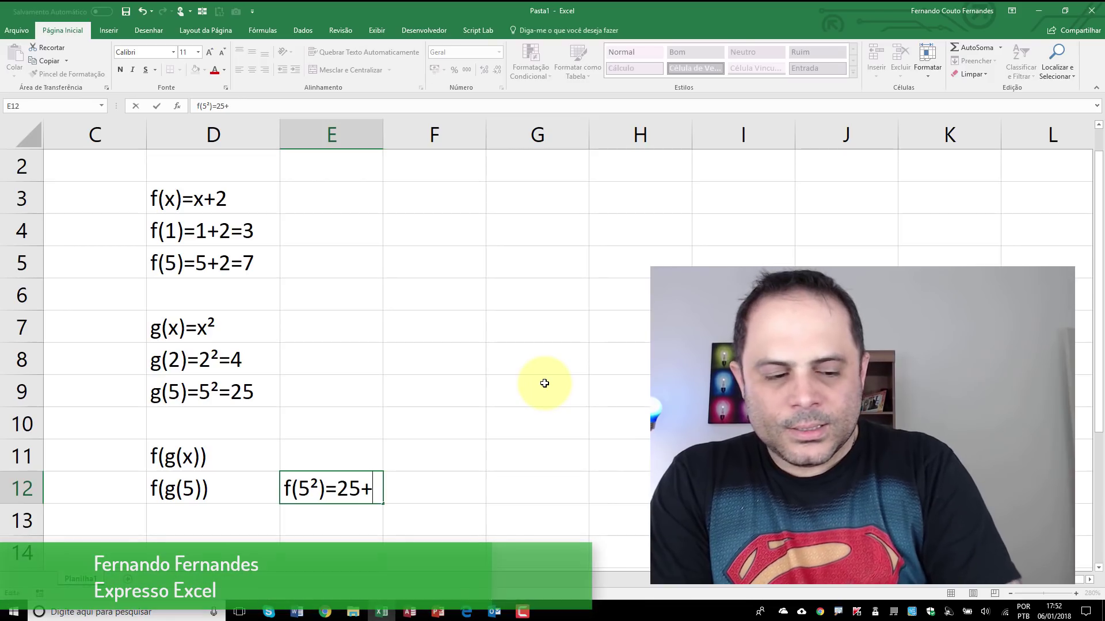
pyautogui.write('2=27')
pyautogui.press('Return')
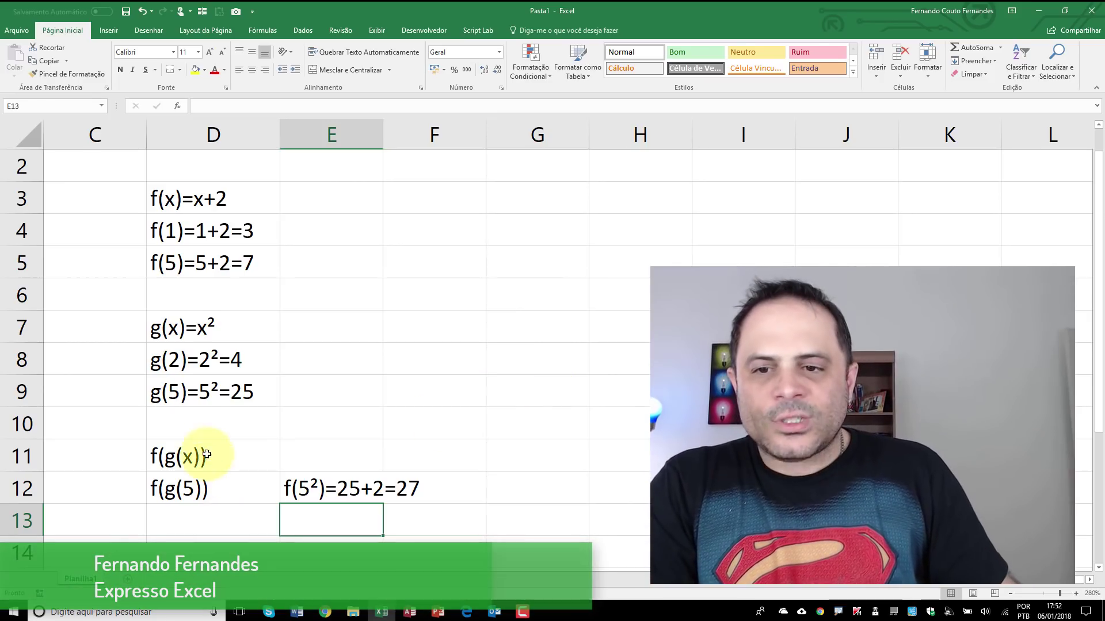
pyautogui.click(153, 229)
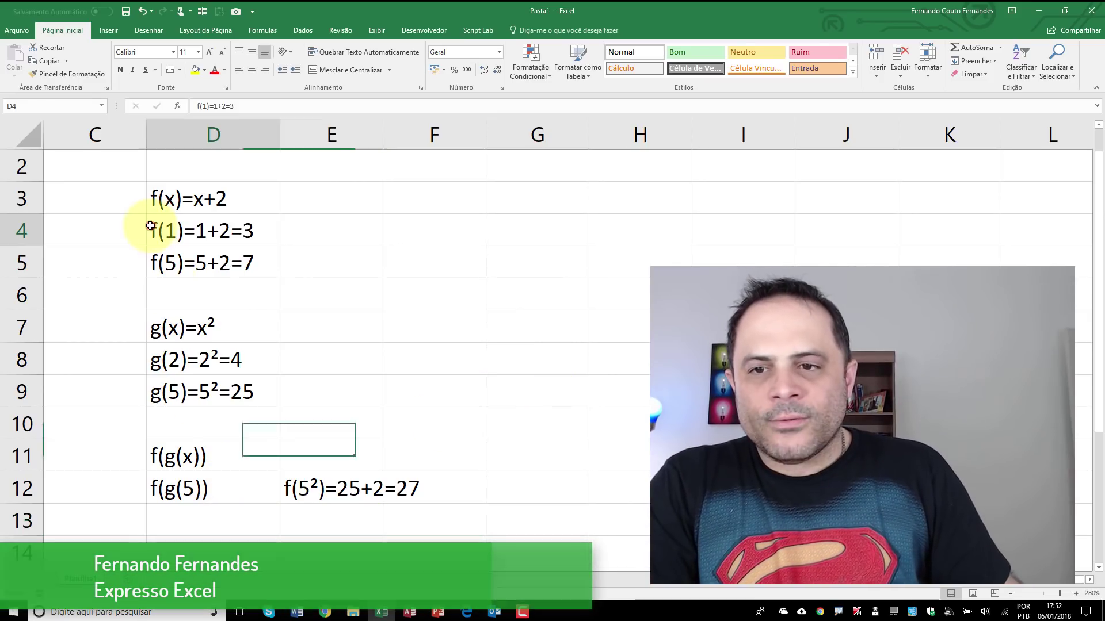
pyautogui.click(157, 326)
pyautogui.click(165, 454)
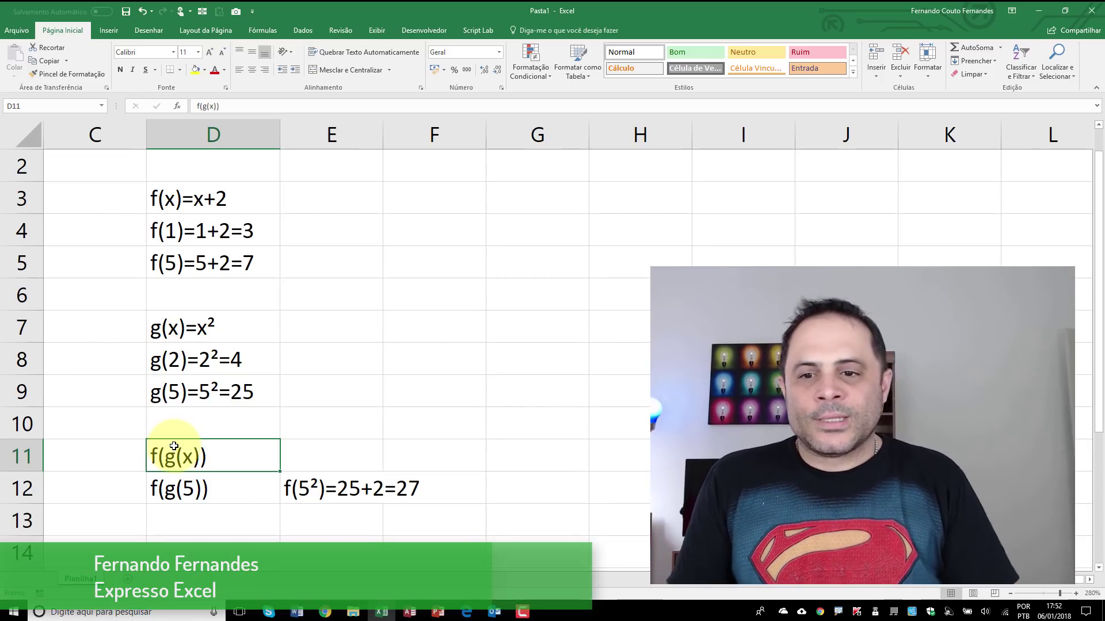
pyautogui.hotkey('ctrl', 'Home')
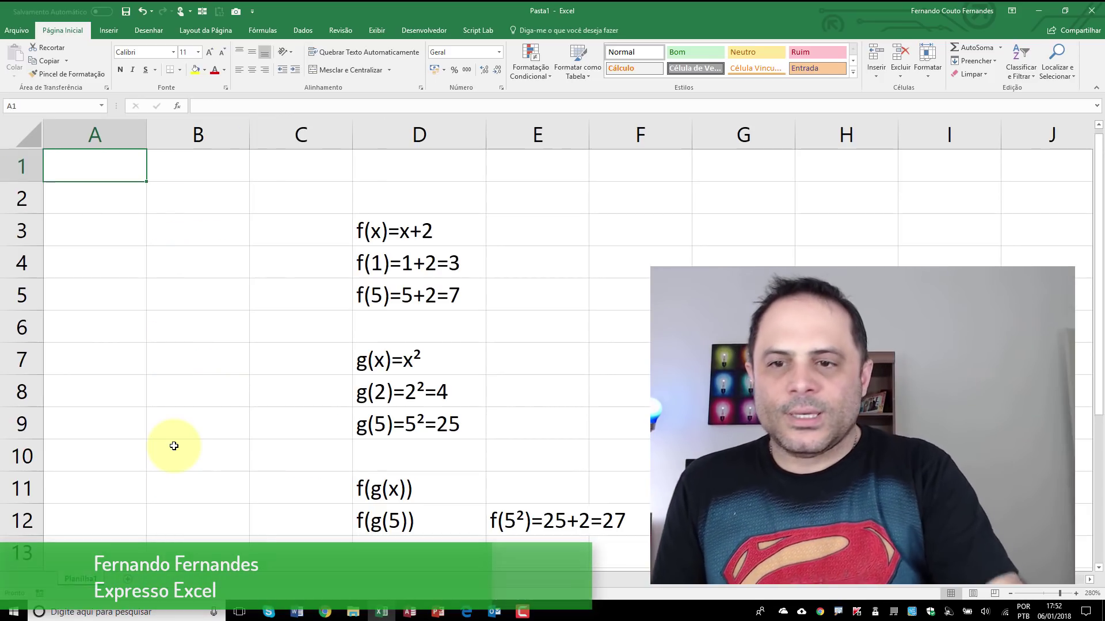
pyautogui.doubleClick(1089, 580)
pyautogui.click(1099, 568)
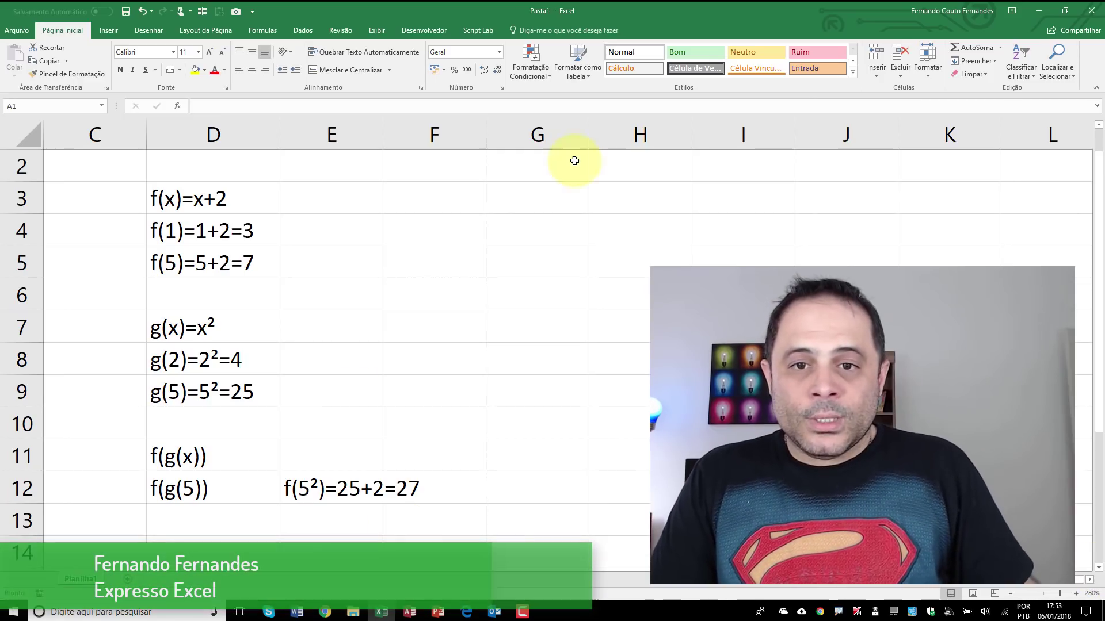
# Write the empty SE function skeleton =se(;;) in cell G3, pointing out its test, true-value and false-value arguments
pyautogui.click(551, 203)
pyautogui.write('=se(')
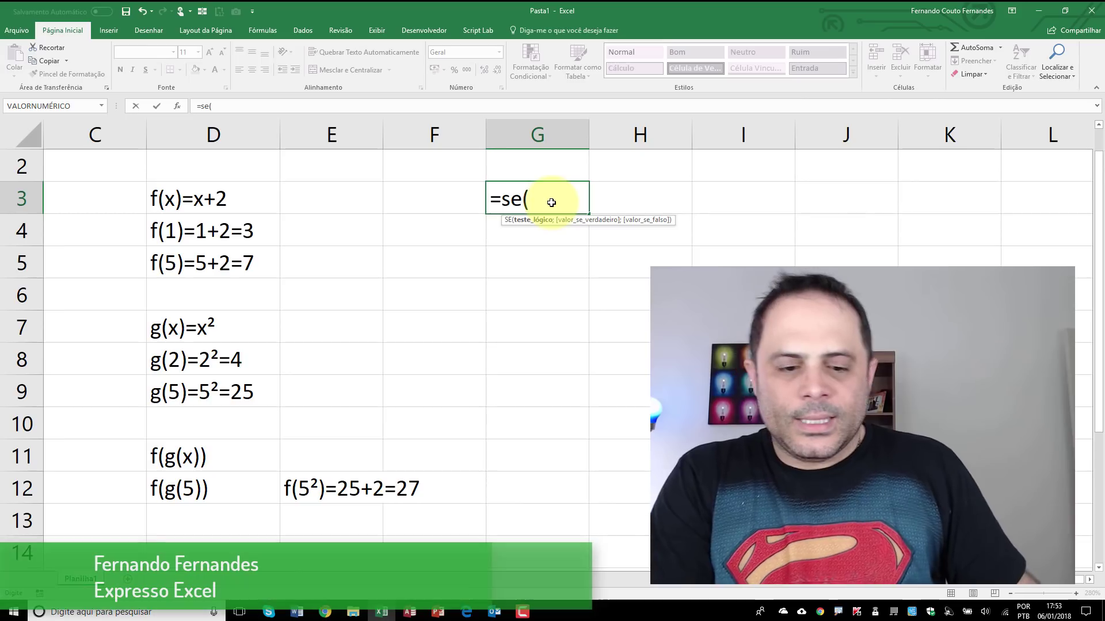
pyautogui.write(';')
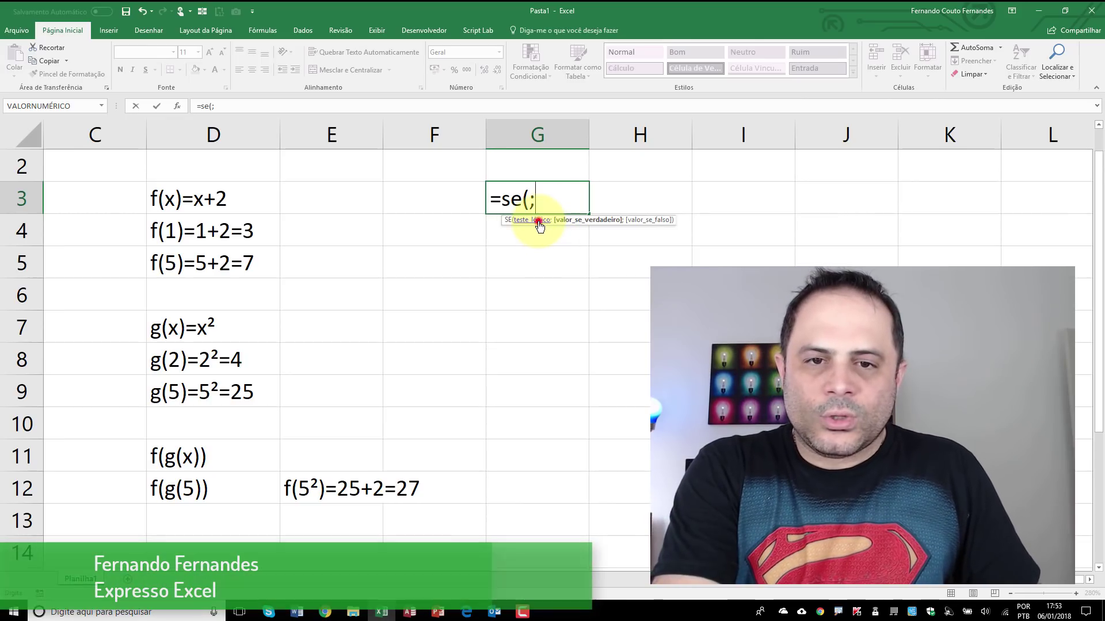
pyautogui.click(538, 222)
pyautogui.click(587, 220)
pyautogui.write(';')
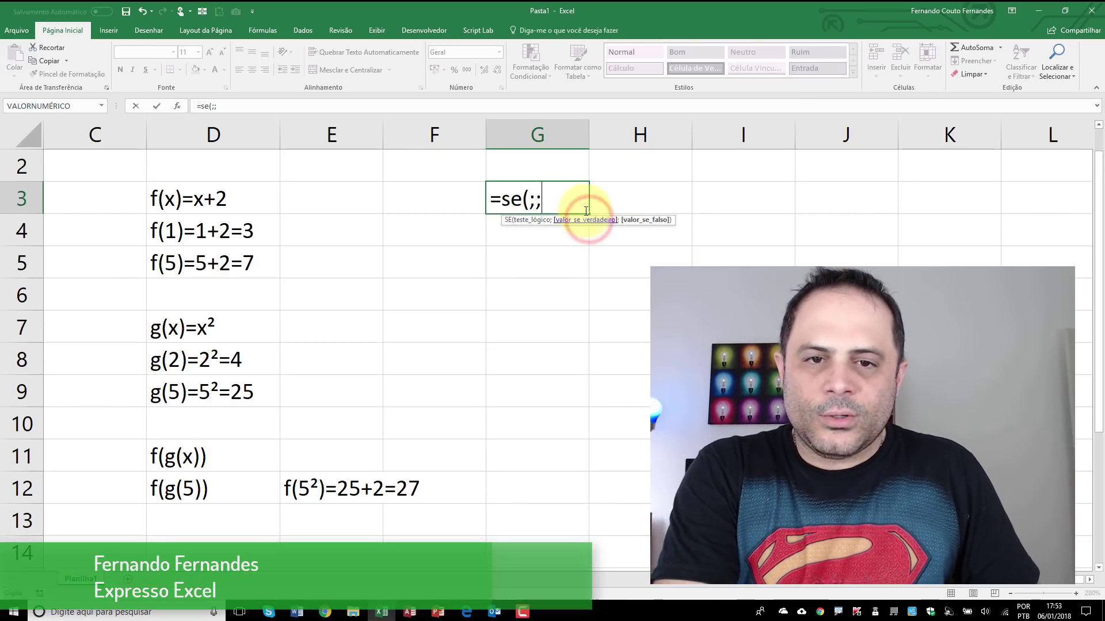
pyautogui.click(640, 222)
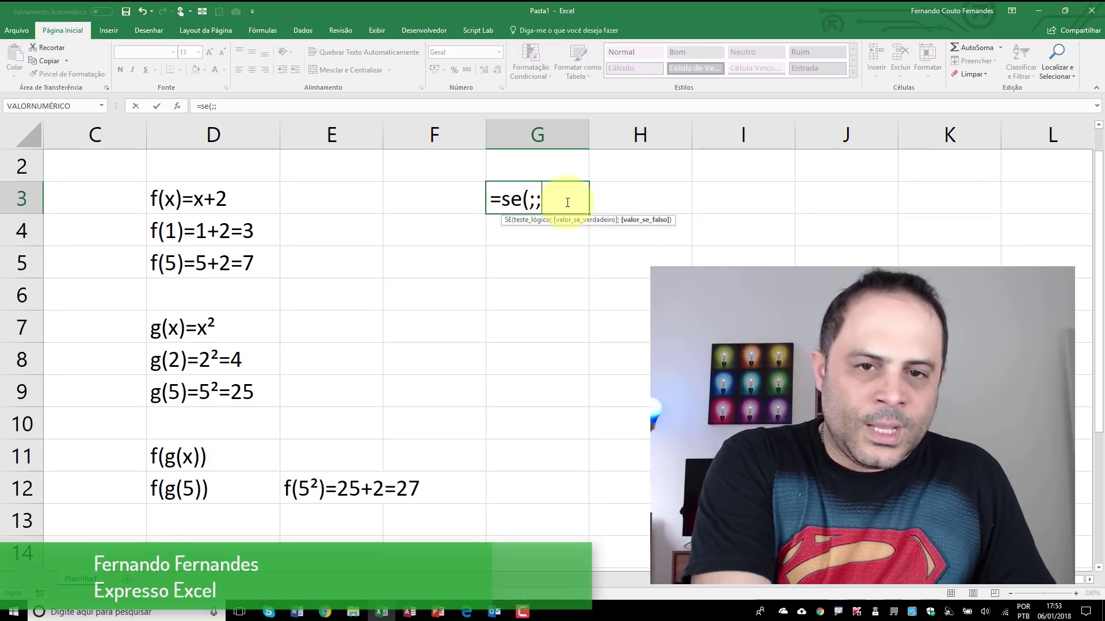
pyautogui.write(')')
# Examine the function name, parentheses and argument separators of the SE formula in G3
pyautogui.click(496, 192)
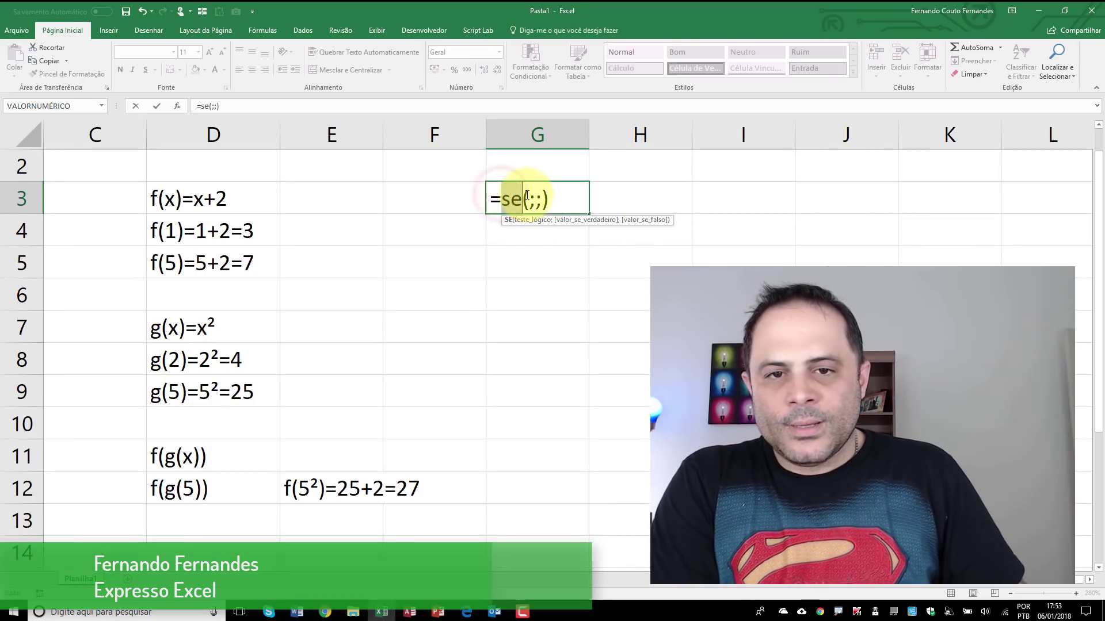
pyautogui.click(527, 195)
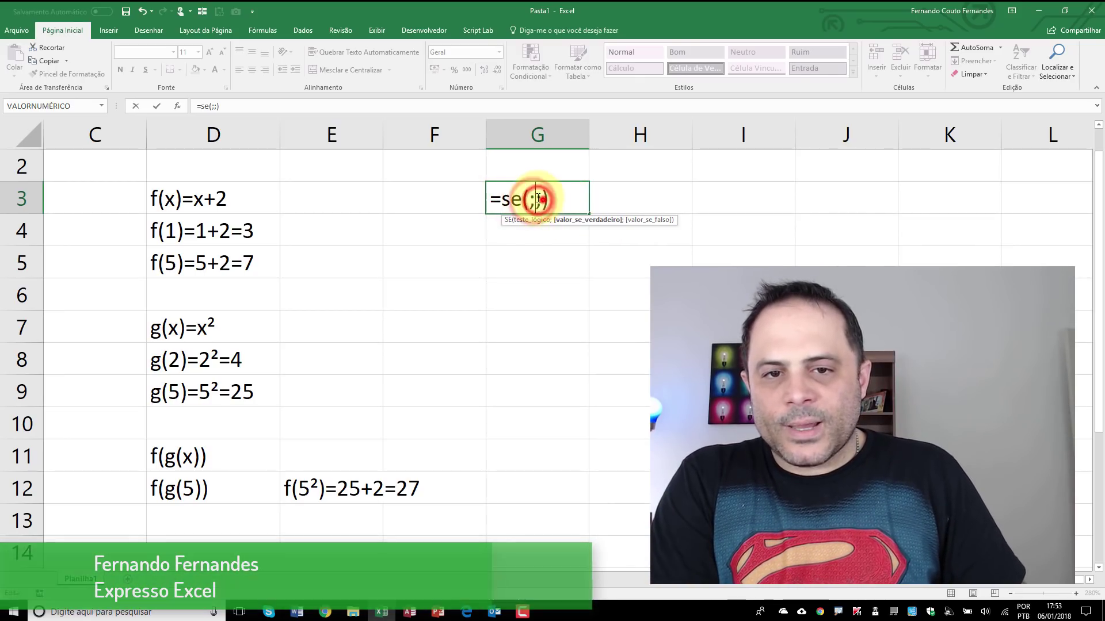
pyautogui.click(530, 198)
pyautogui.click(527, 196)
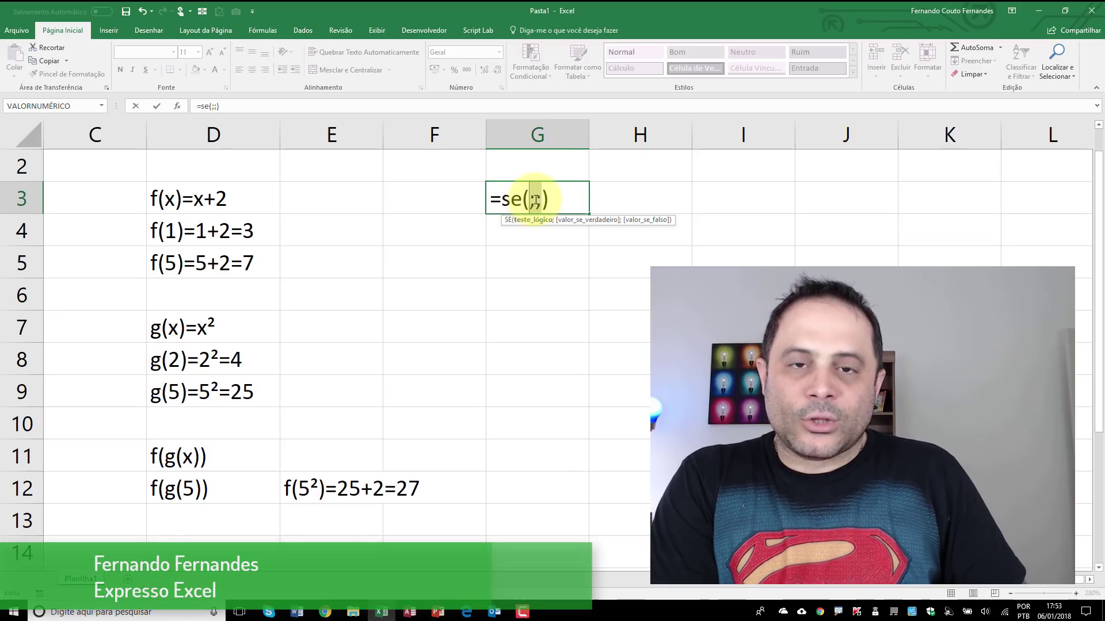
pyautogui.click(564, 202)
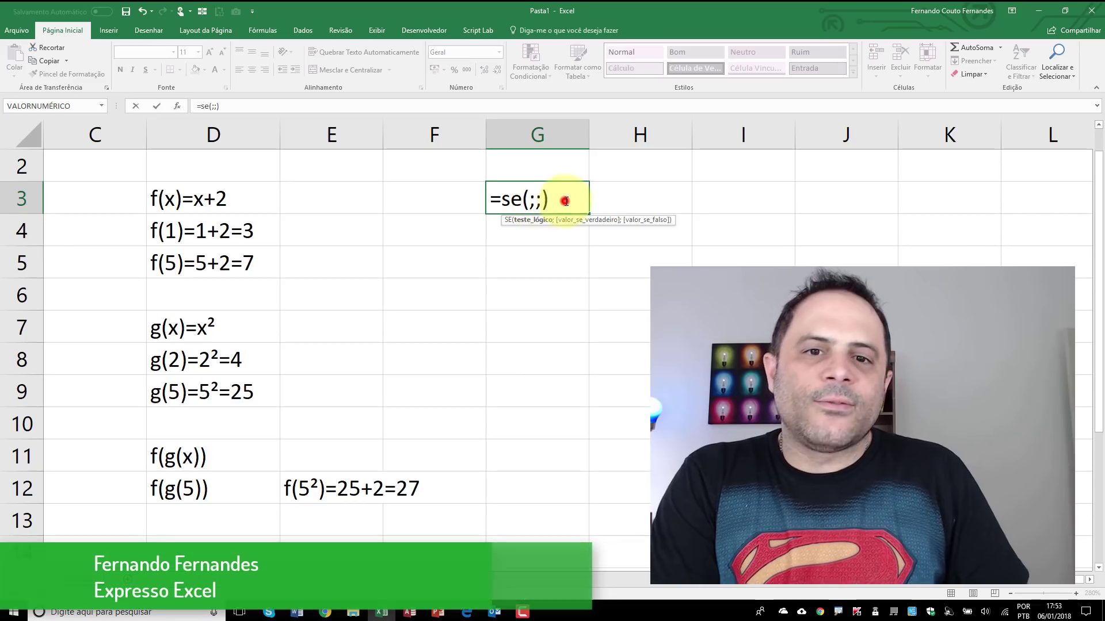
# Add a space at each argument position of the SE formula in G3 so it reads =se( ; ; )
pyautogui.click(528, 198)
pyautogui.press('Right')
pyautogui.press('Right')
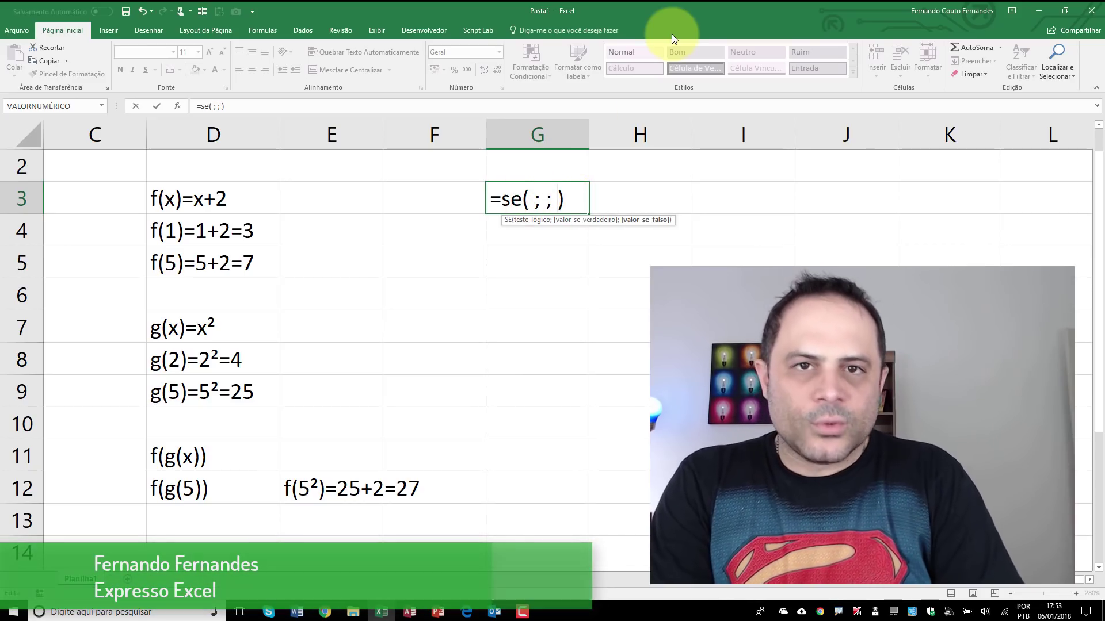
# Widen the blank gap at each argument position of the SE formula in G3 with extra spaces
pyautogui.press('Left')
pyautogui.press('Left')
pyautogui.press('Left')
pyautogui.press('Left')
pyautogui.press('Right')
pyautogui.press('Right')
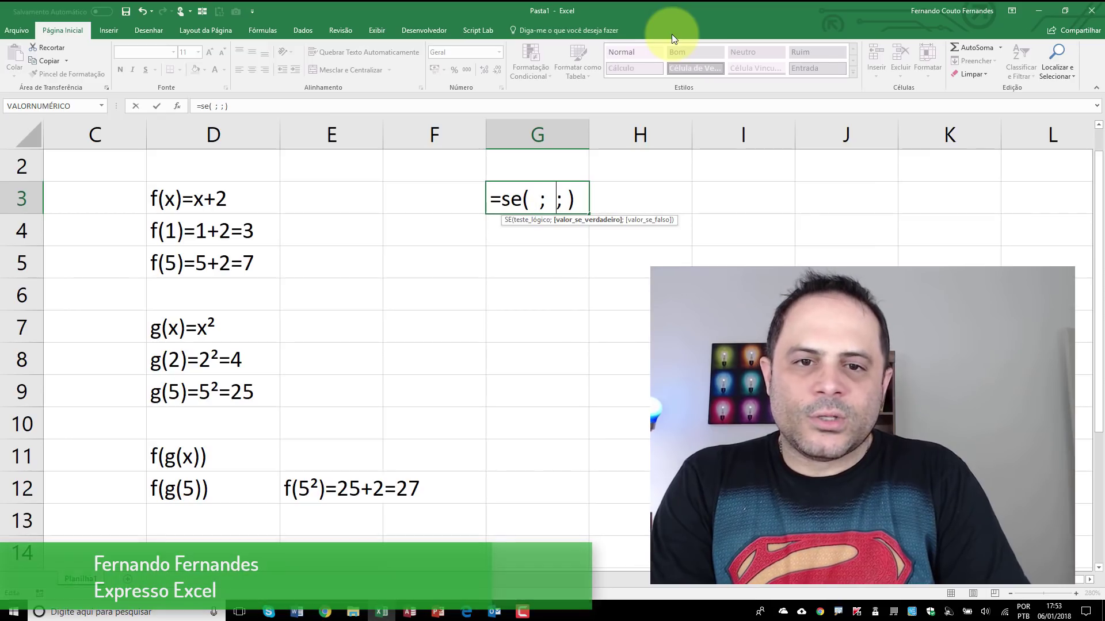
pyautogui.press('Right')
# Examine the test, true-value and false-value argument positions of the SE formula in G3 one by one
pyautogui.press('Left')
pyautogui.press('Left')
pyautogui.press('Left')
pyautogui.press('Left')
pyautogui.press('Left')
pyautogui.hotkey('shift', 'Left')
pyautogui.hotkey('shift', 'Left')
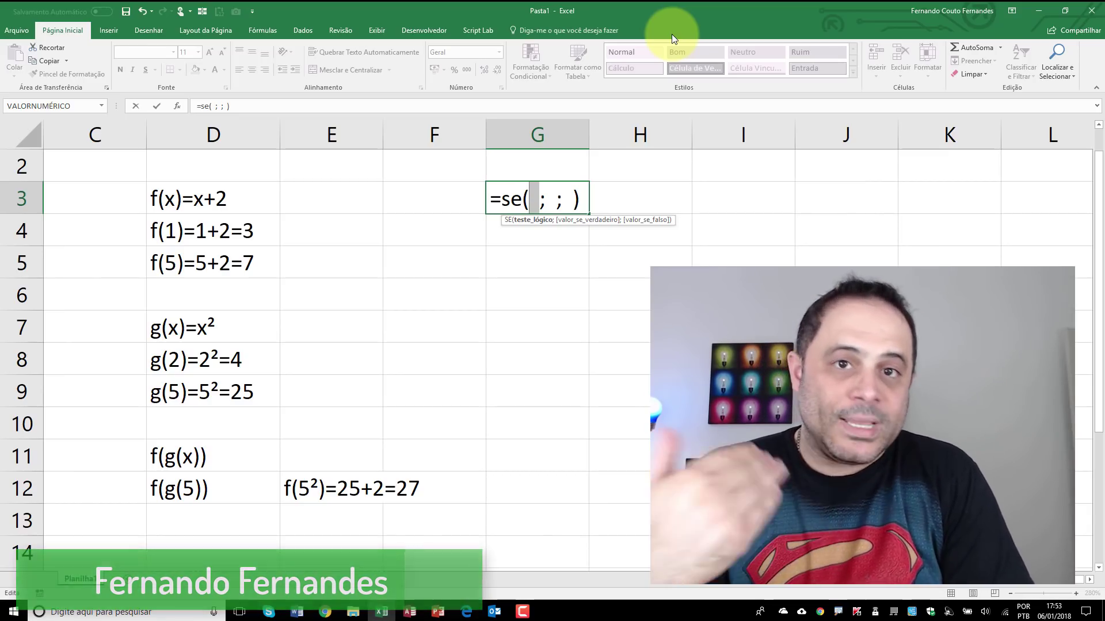
pyautogui.press('Left')
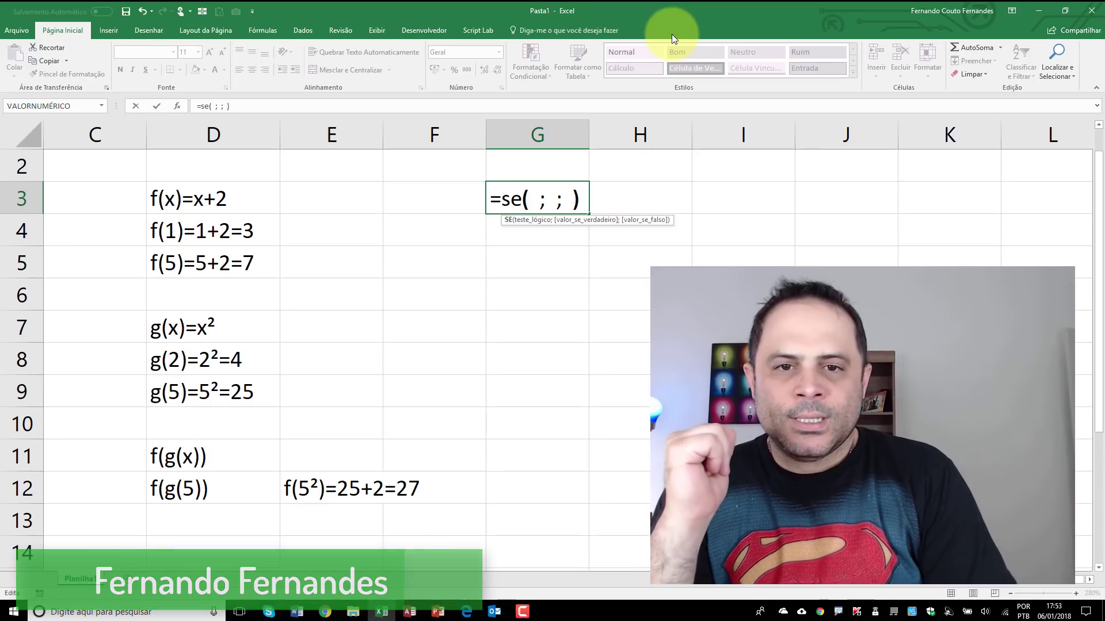
pyautogui.hotkey('shift', 'Right')
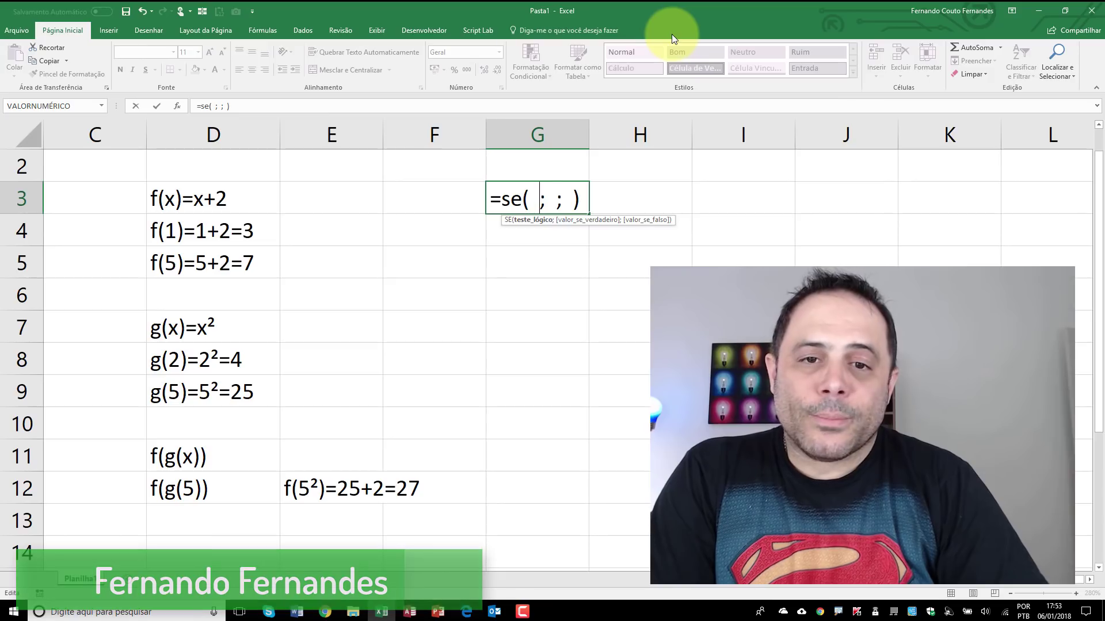
pyautogui.press('Right')
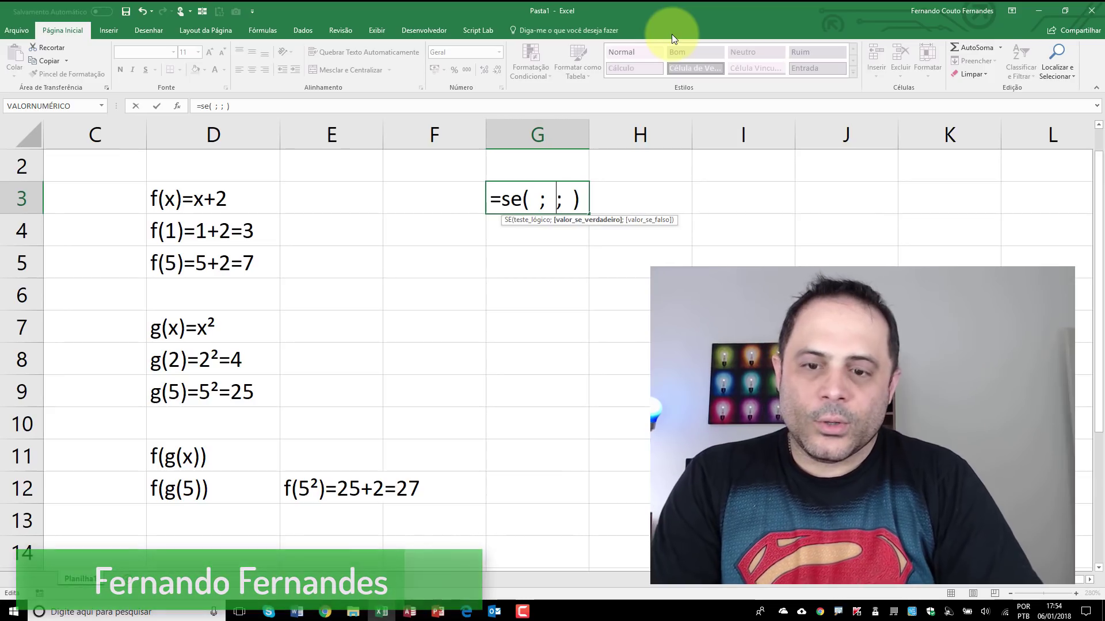
pyautogui.press('Right')
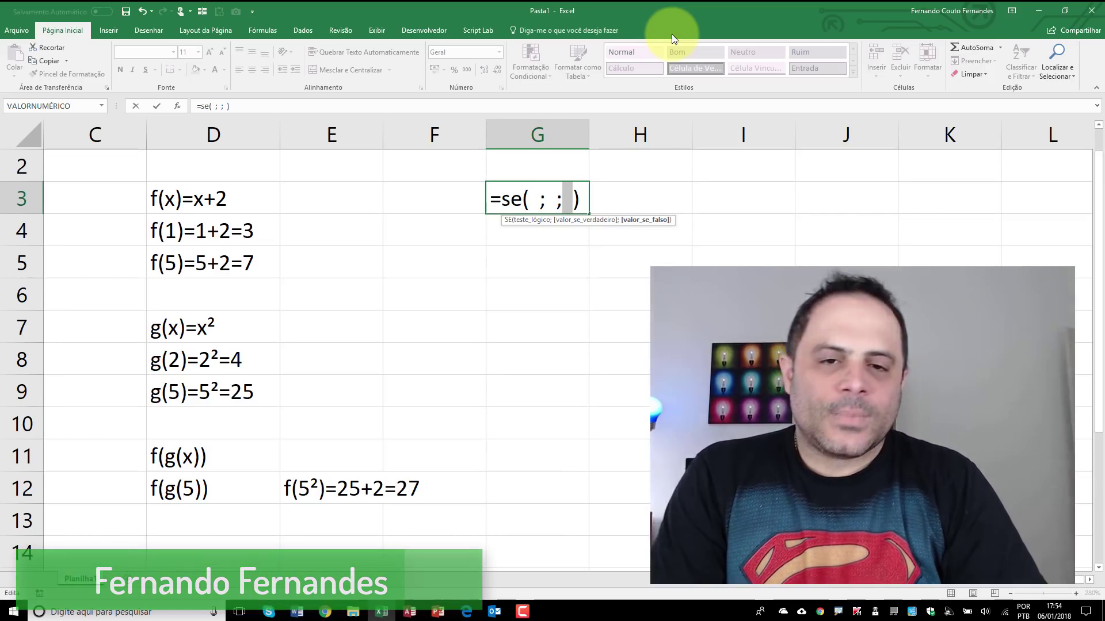
pyautogui.press('Right')
pyautogui.press('Right')
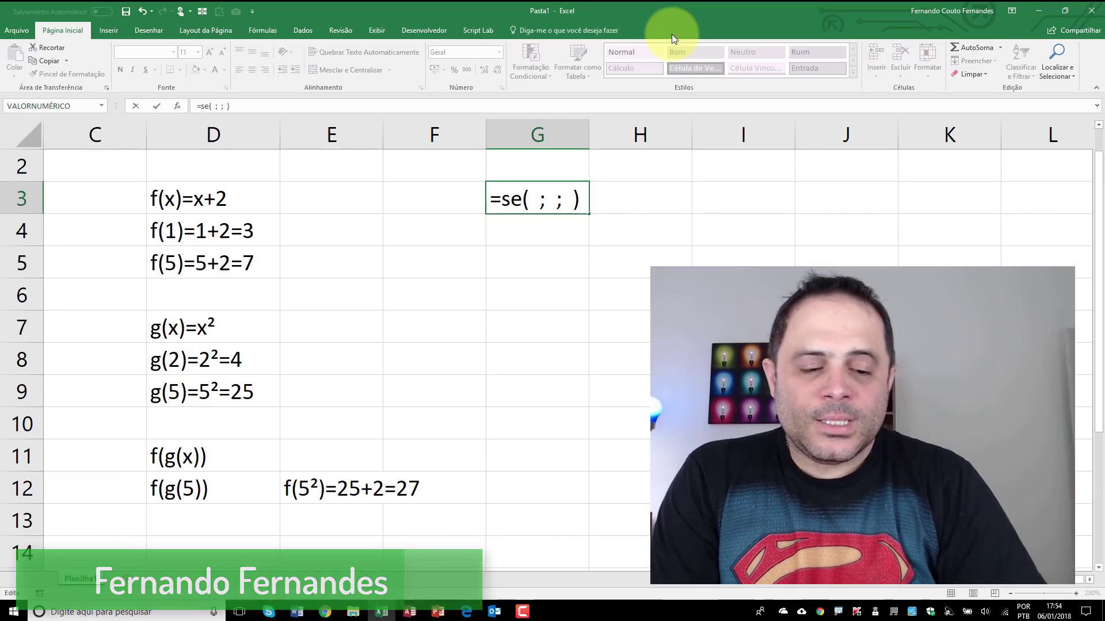
# Replace the SE formula in G3 with a SOMA skeleton containing a run of empty arguments separated by semicolons
pyautogui.press('BackSpace')
pyautogui.press('BackSpace')
pyautogui.press('BackSpace')
pyautogui.press('BackSpace')
pyautogui.press('BackSpace')
pyautogui.press('BackSpace')
pyautogui.press('BackSpace')
pyautogui.press('BackSpace')
pyautogui.press('BackSpace')
pyautogui.write('soma(')
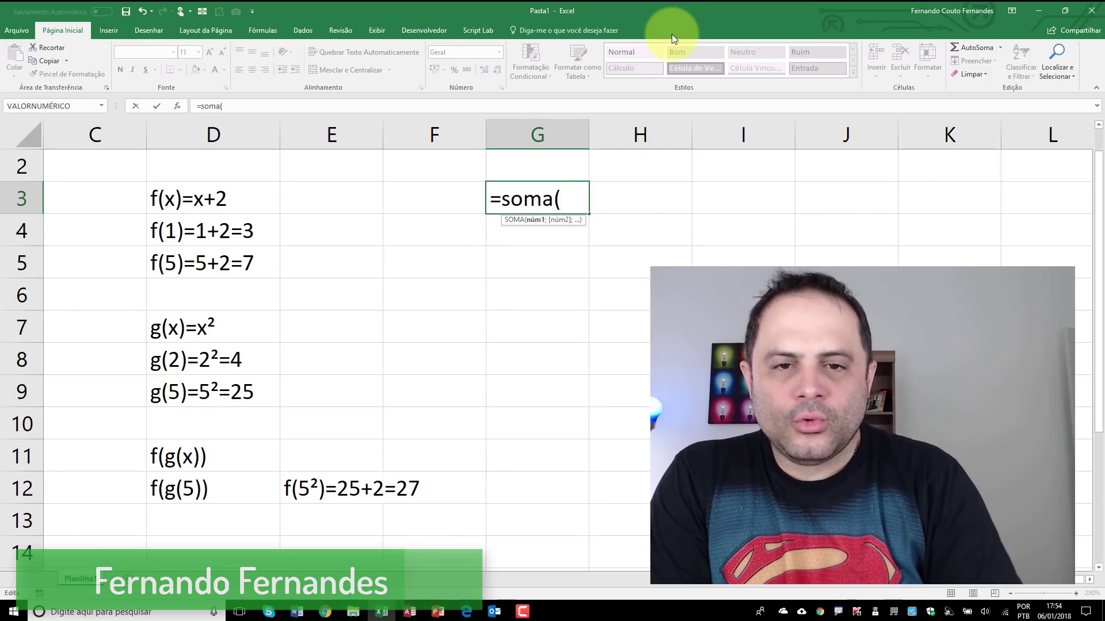
pyautogui.write(';;;;;;;')
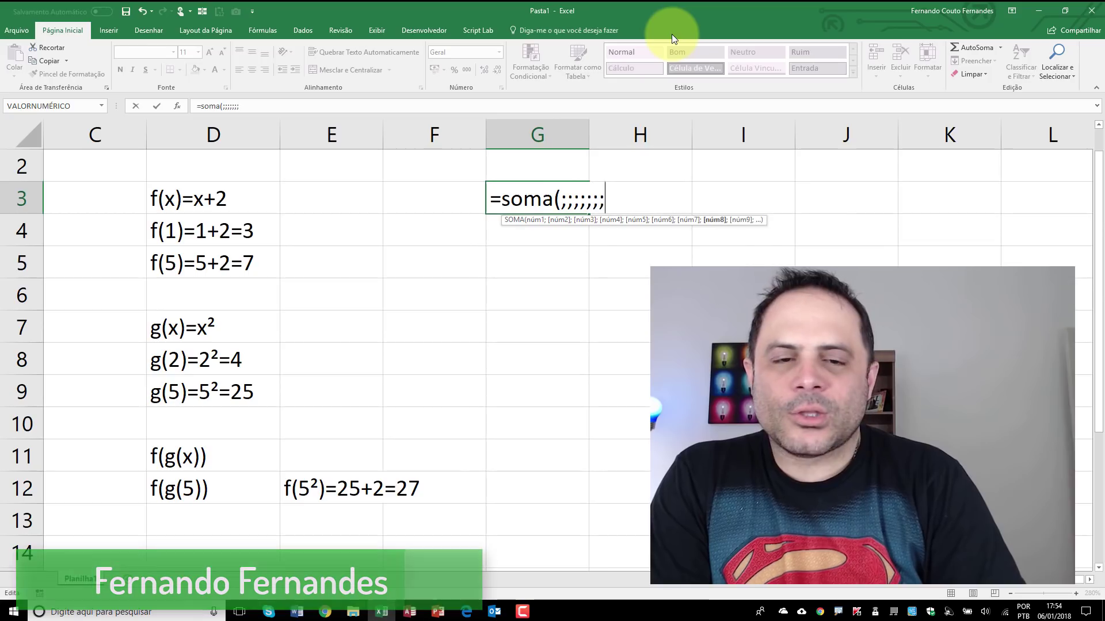
pyautogui.write(';;)')
# Fill the first four SOMA arguments in G3 with 5, 5+5, e5 and the range a1:a20
pyautogui.press('Left')
pyautogui.press('Left')
pyautogui.press('Left')
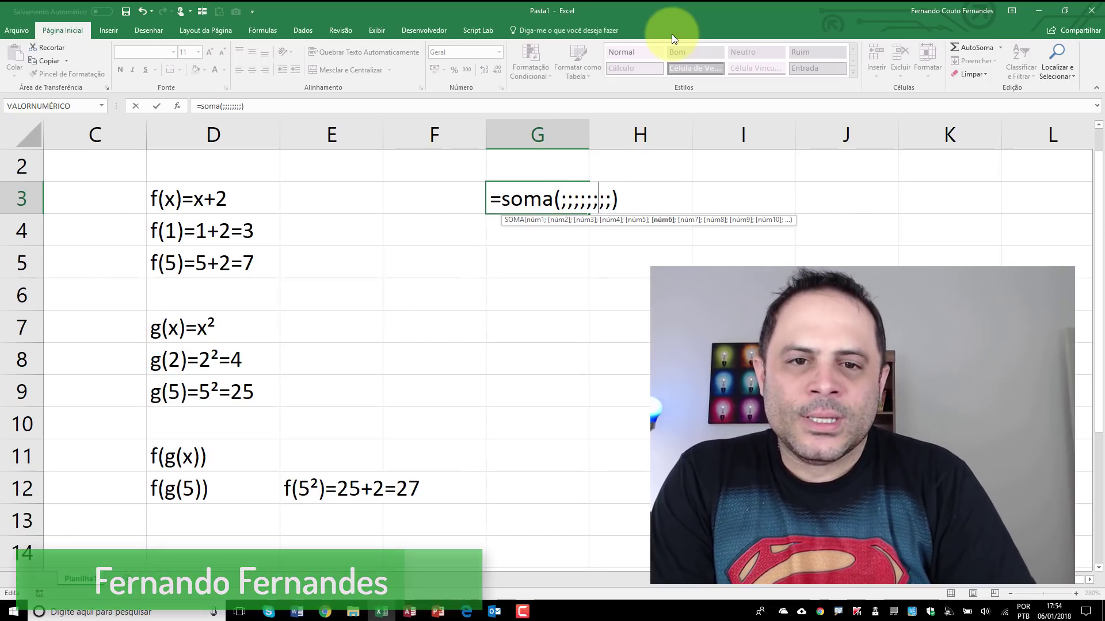
pyautogui.press('Left')
pyautogui.press('Left')
pyautogui.press('Left')
pyautogui.press('Left')
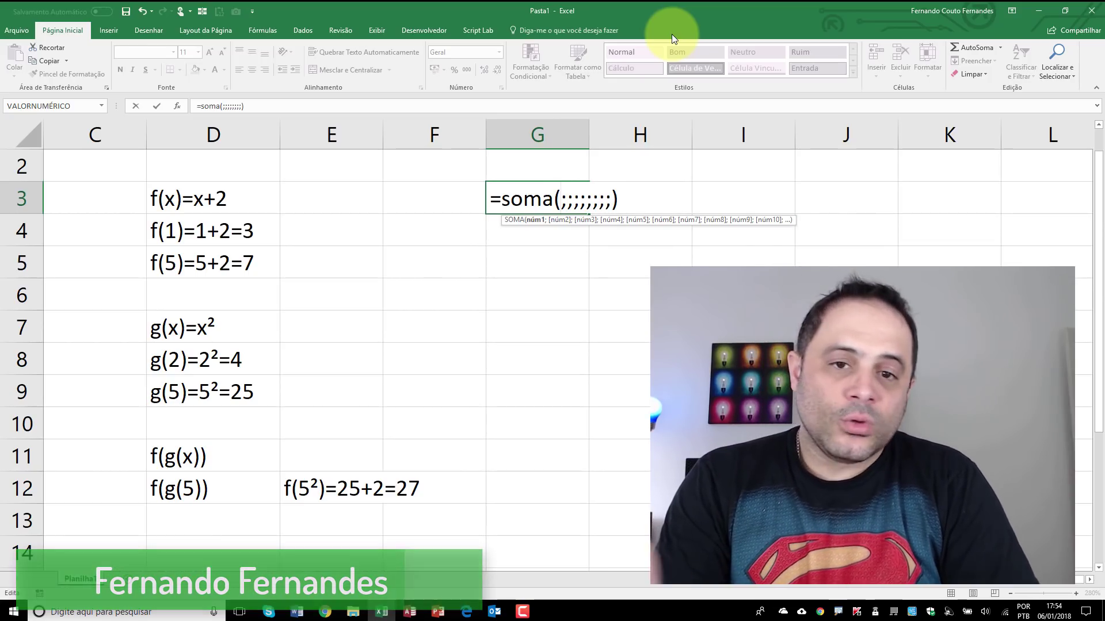
pyautogui.write('5;')
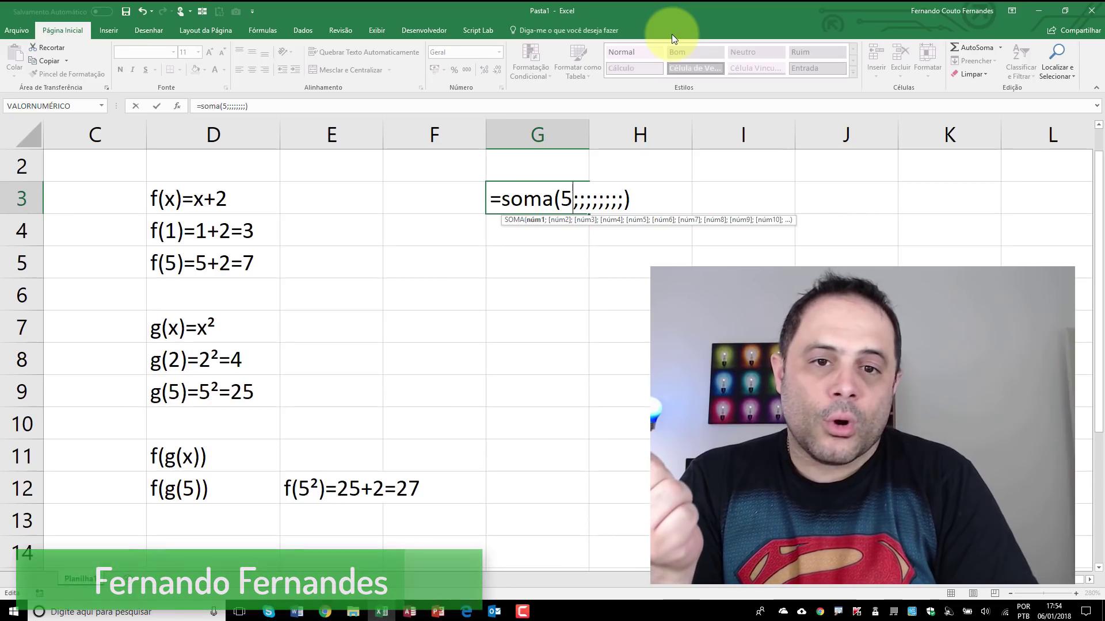
pyautogui.write('5+5')
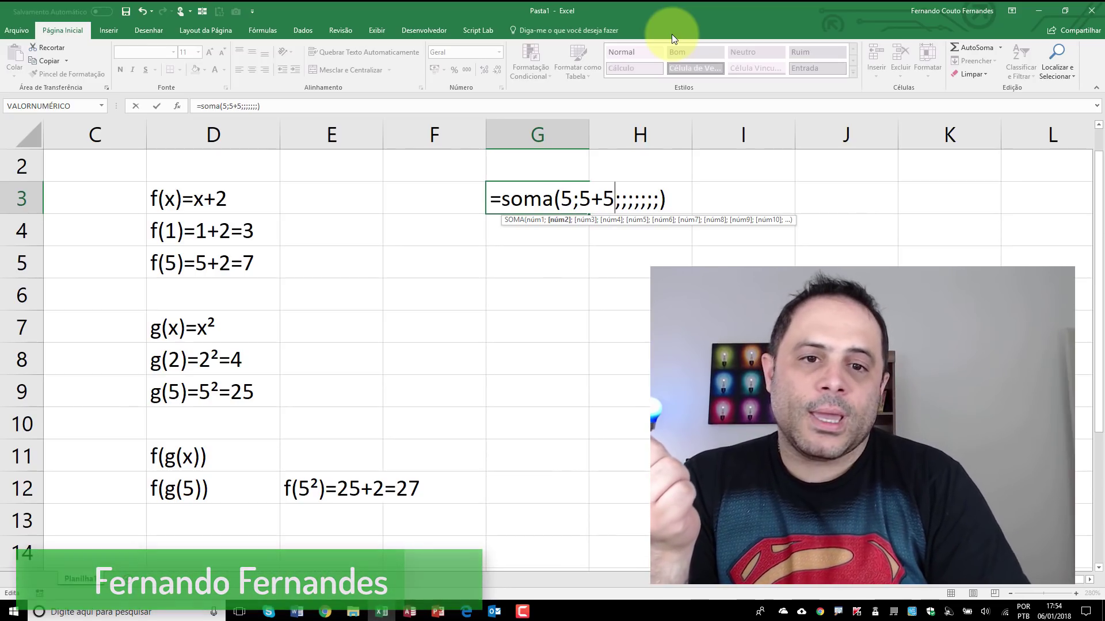
pyautogui.press('Right')
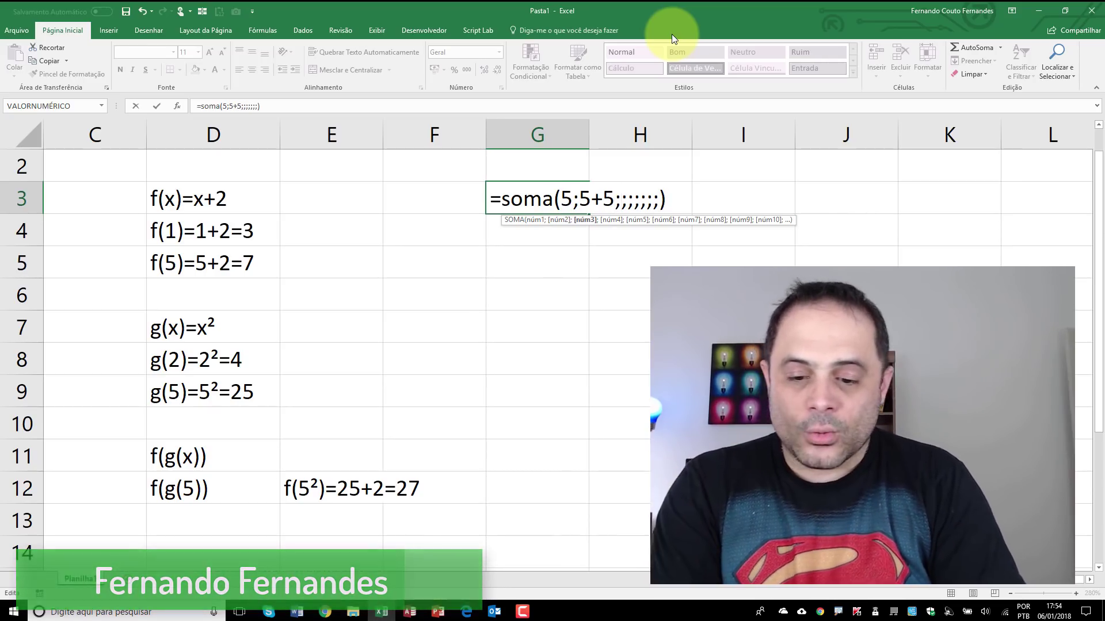
pyautogui.write('e5')
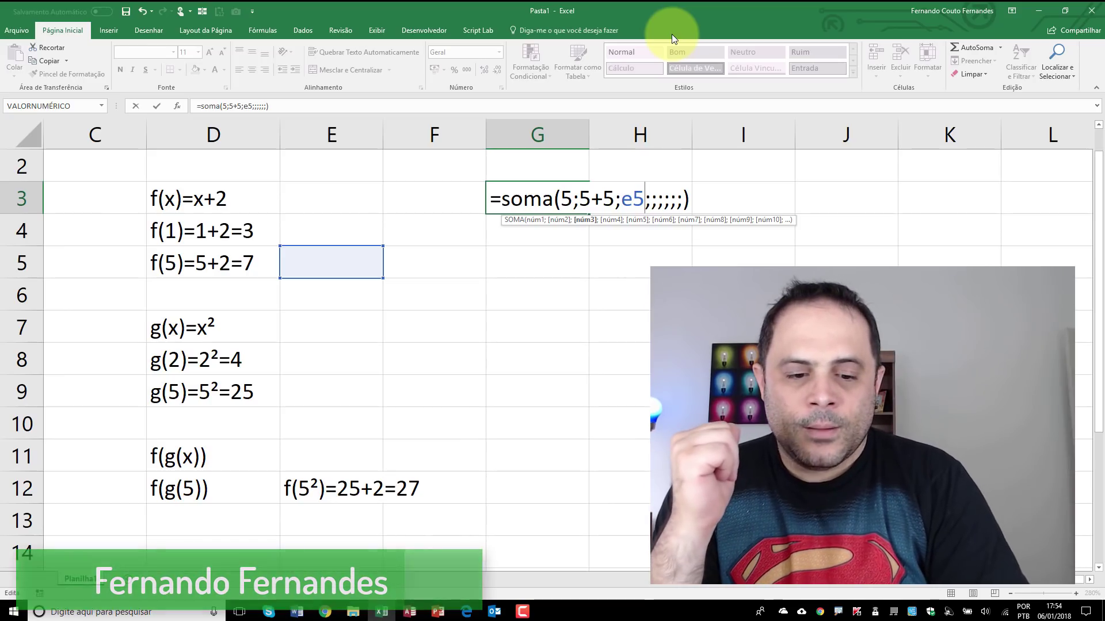
pyautogui.press('Right')
pyautogui.write('a1:')
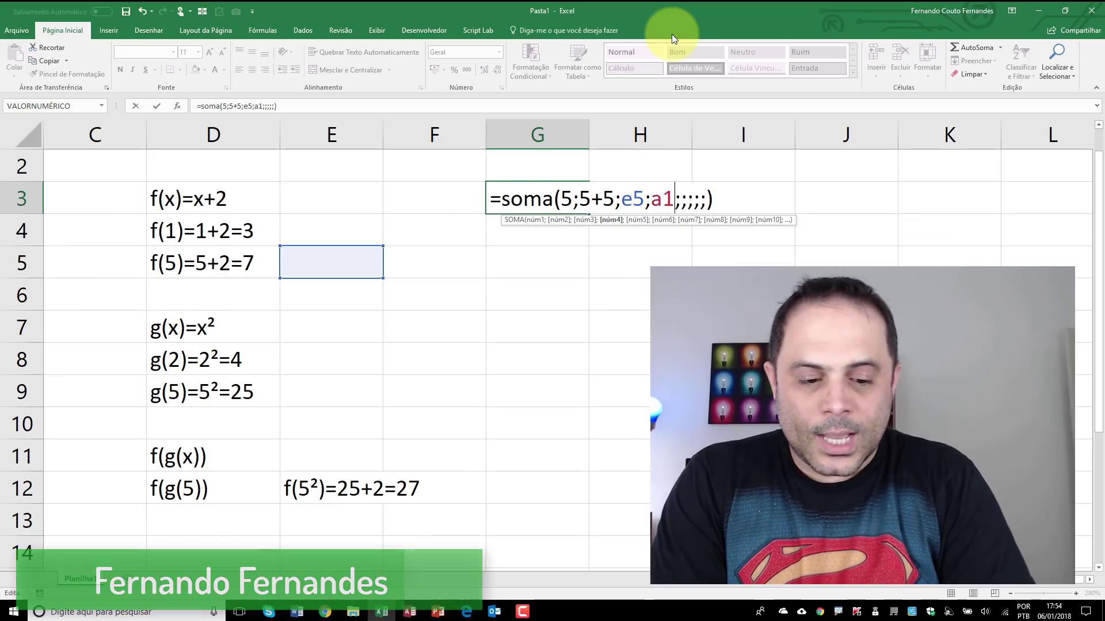
pyautogui.write('a20')
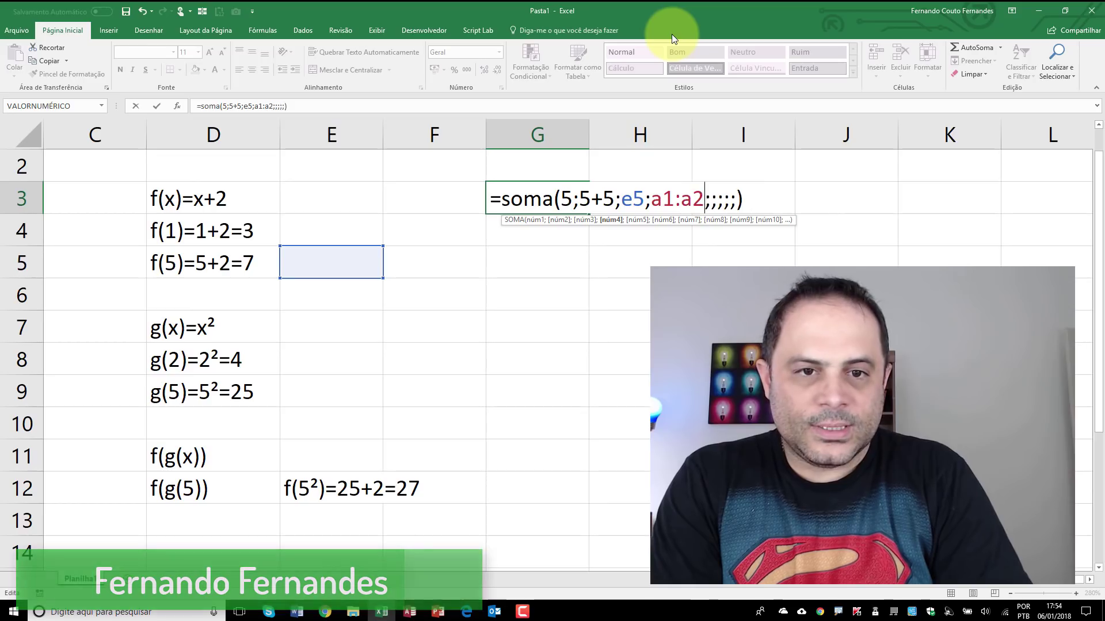
# Remove the leftover empty separators after a1:a20 so the formula reads =soma(5;5+5;e5;a1:a20)
pyautogui.press('Delete')
pyautogui.press('Delete')
pyautogui.press('Delete')
pyautogui.press('Delete')
pyautogui.press('Delete')
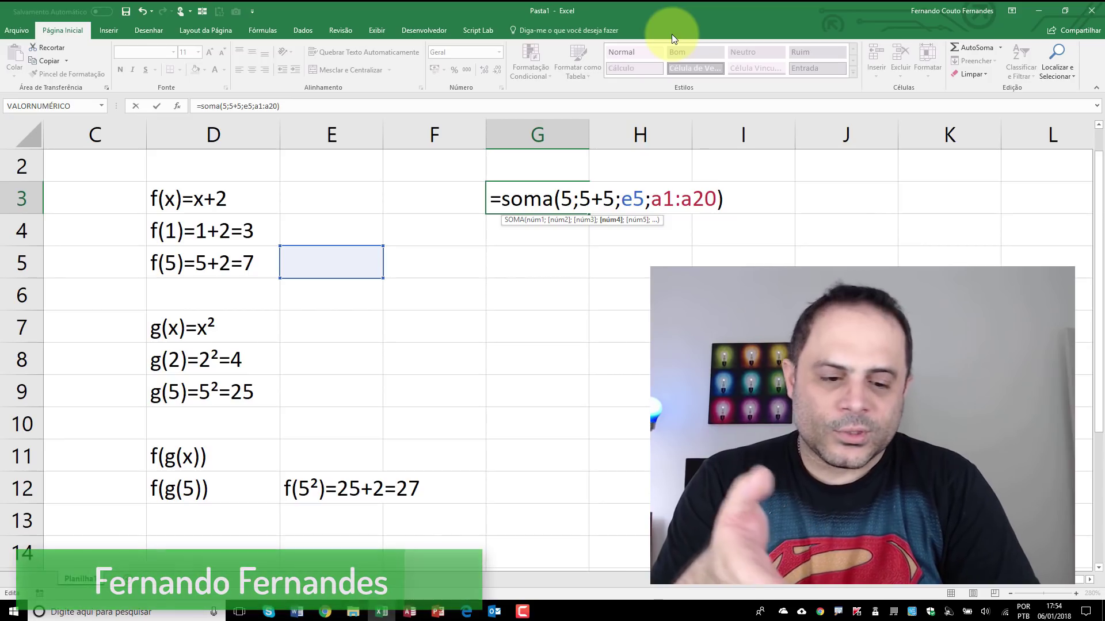
# Append nine empty argument separators after a1:a20 in the SOMA formula and remove them again
pyautogui.write(';;;;;;;;;')
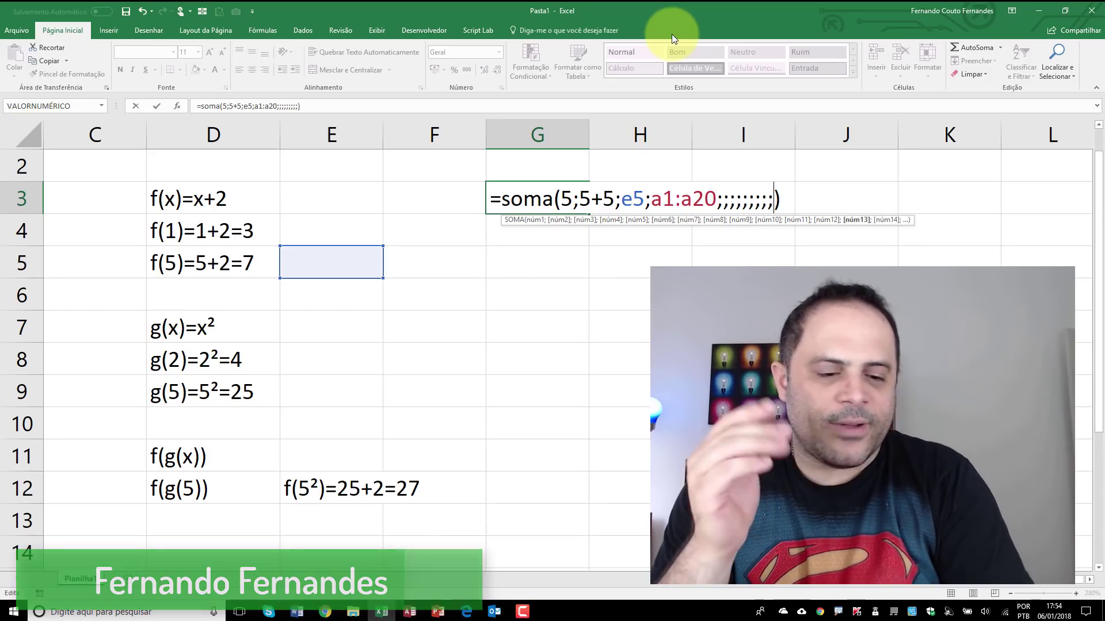
pyautogui.press('BackSpace')
pyautogui.press('BackSpace')
pyautogui.press('BackSpace')
pyautogui.press('BackSpace')
pyautogui.press('BackSpace')
pyautogui.press('BackSpace')
pyautogui.press('BackSpace')
pyautogui.press('BackSpace')
pyautogui.press('BackSpace')
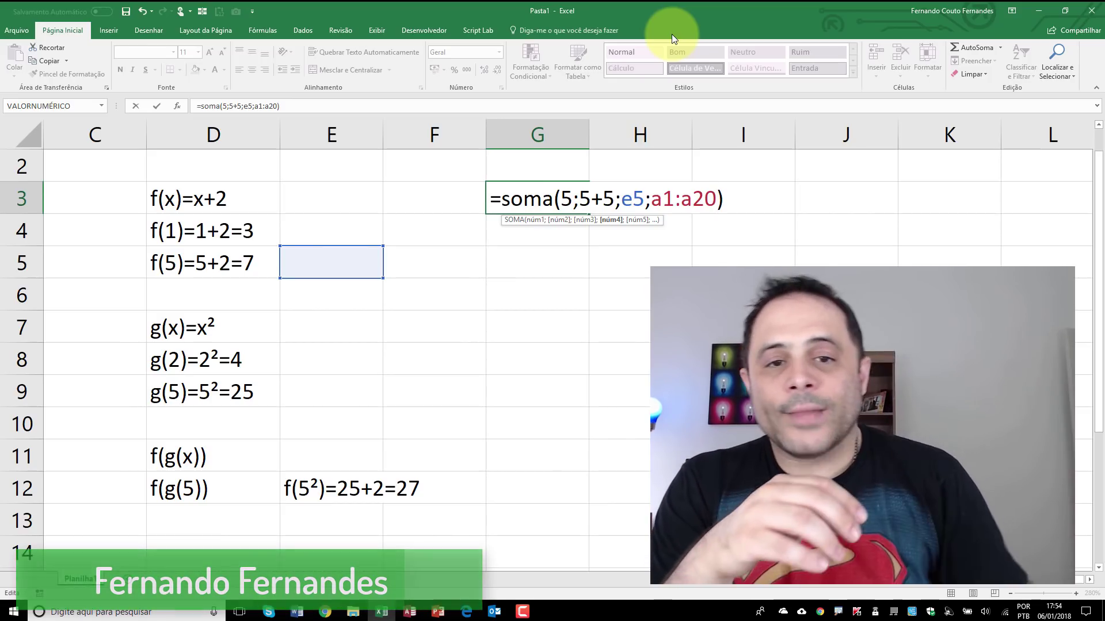
# Replace the SOMA argument 5+5 with its value 10 and the reference e5 with 0
pyautogui.moveTo(578, 198); pyautogui.dragTo(611, 197)
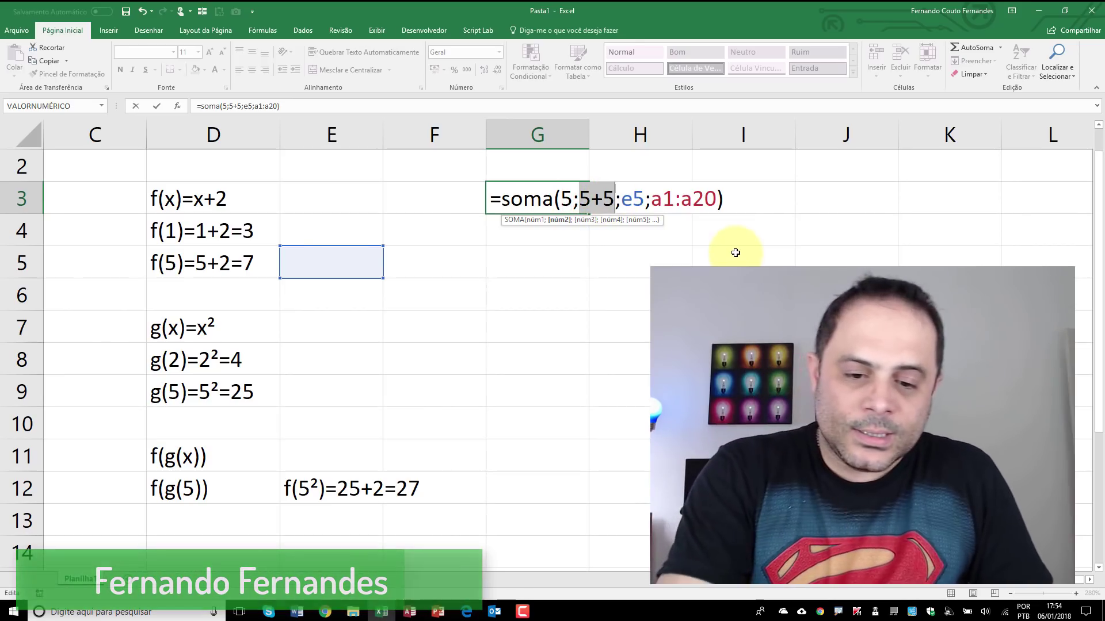
pyautogui.write('1')
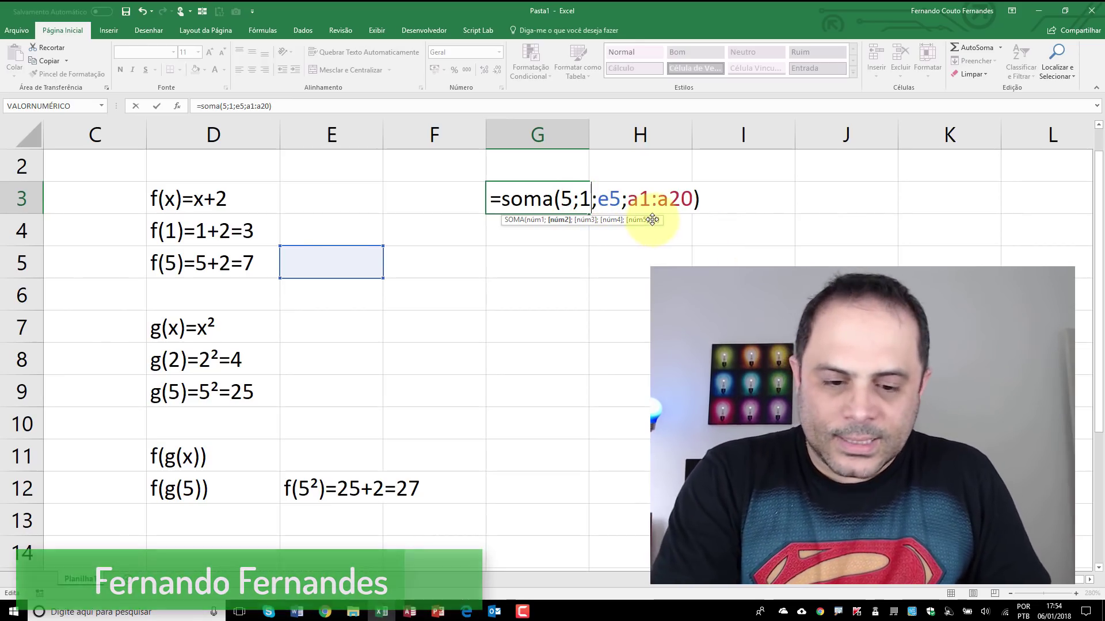
pyautogui.write('0')
pyautogui.doubleClick(620, 199)
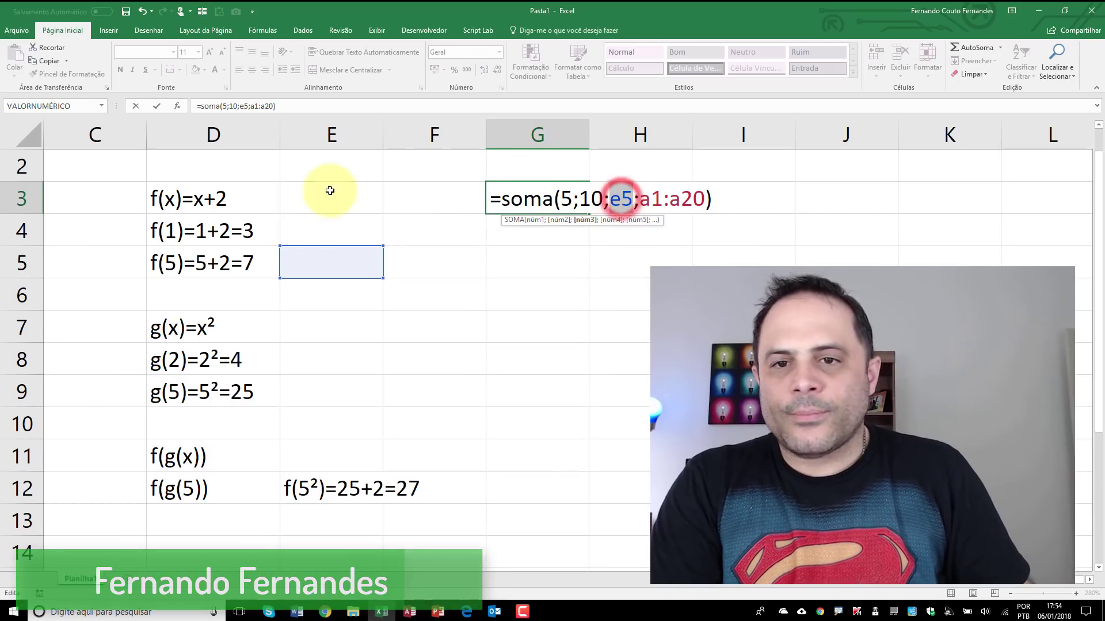
pyautogui.write('0')
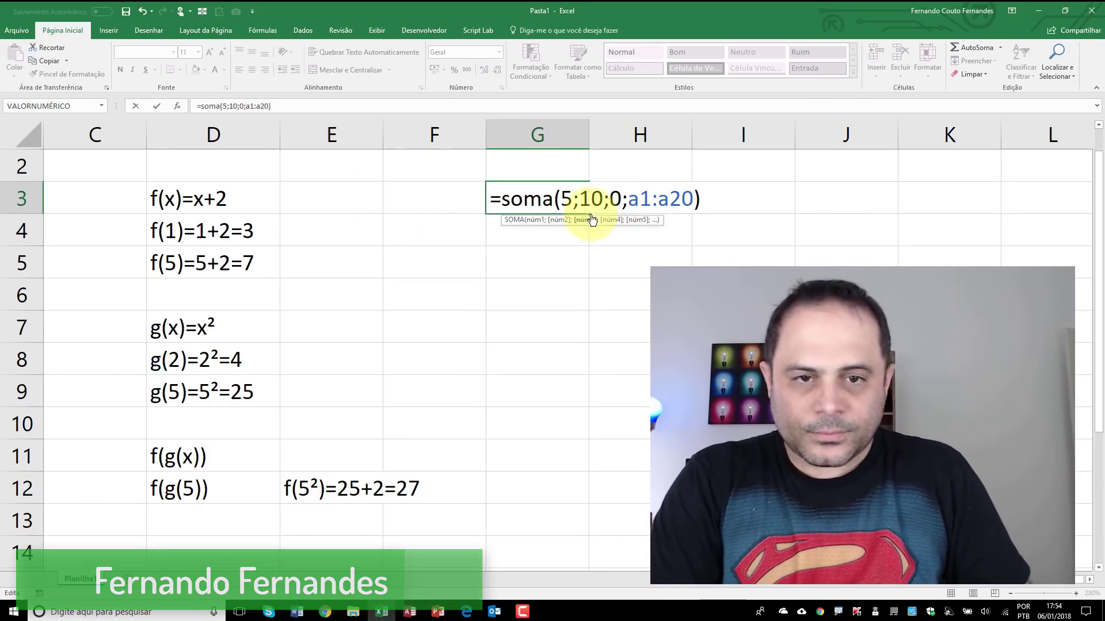
# Highlight the a1:a20 argument and the SOMA function name, and commit the formula =soma(5;10;0;a1:a20) in G3
pyautogui.moveTo(629, 199); pyautogui.dragTo(695, 201)
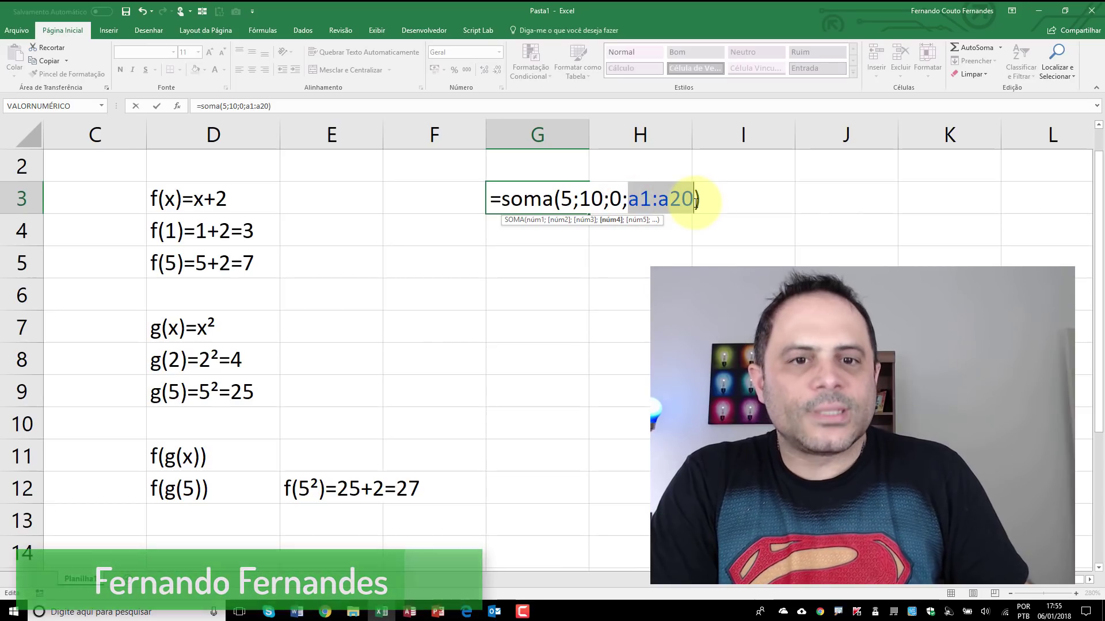
pyautogui.moveTo(504, 202); pyautogui.dragTo(552, 208)
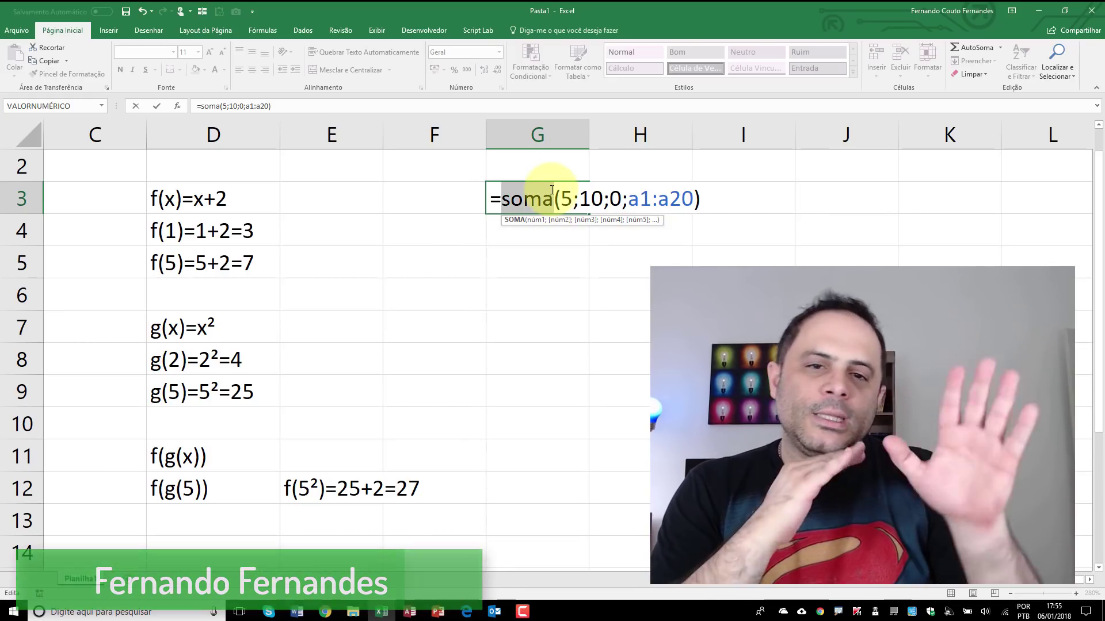
pyautogui.press('Return')
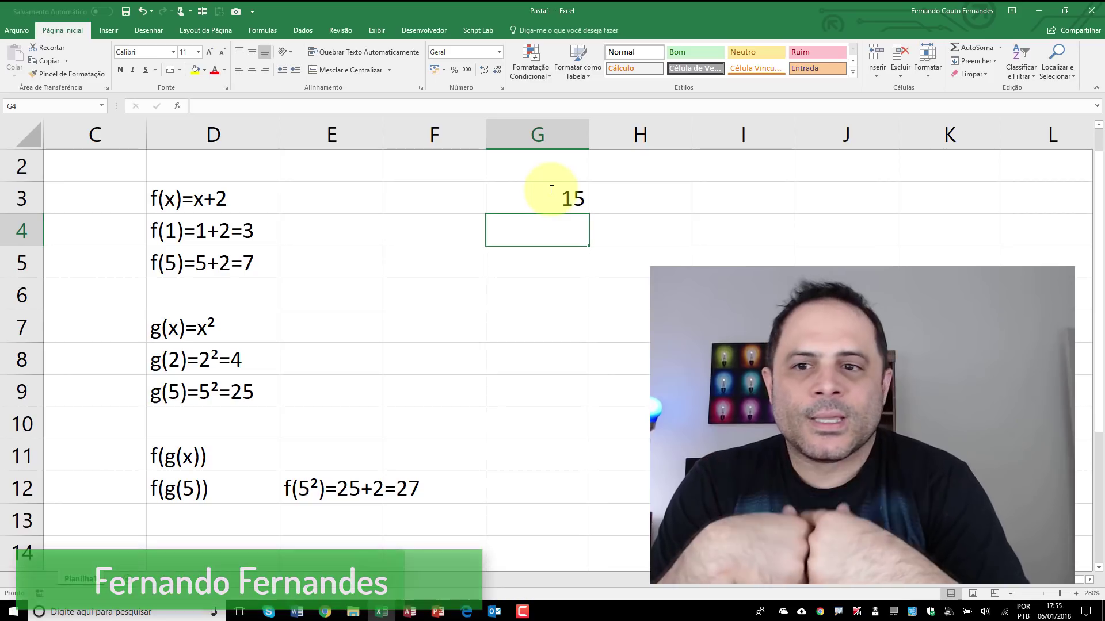
# Point out the f(x)=x+2 example in D3 and enter the argument-free formula =hoje() in cell G4
pyautogui.click(173, 200)
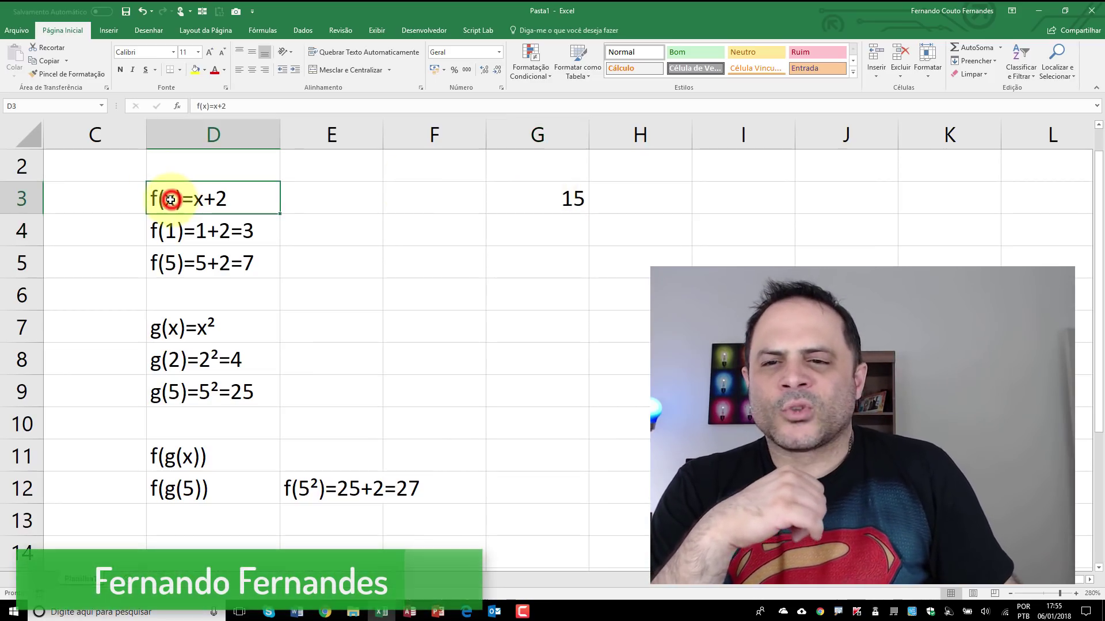
pyautogui.click(554, 236)
pyautogui.write('=h')
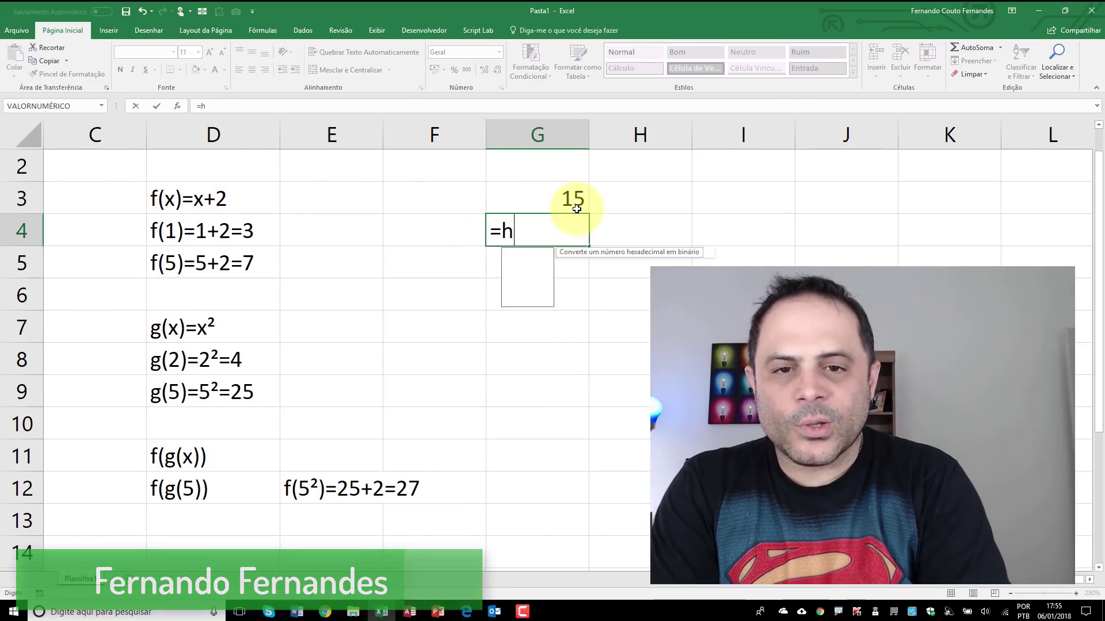
pyautogui.write('oje()')
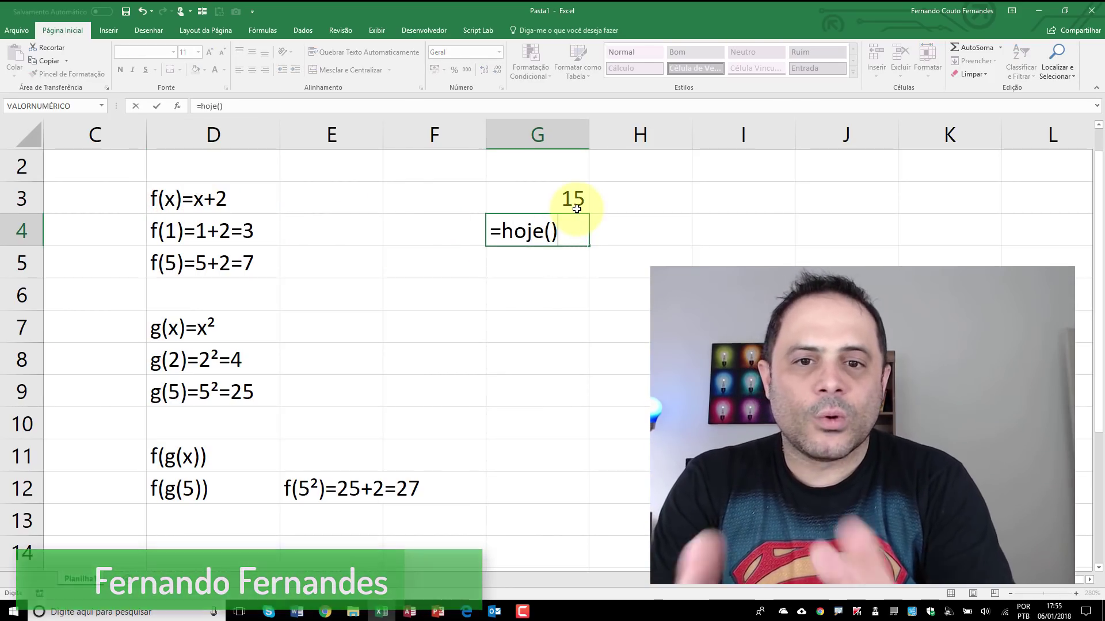
pyautogui.press('Return')
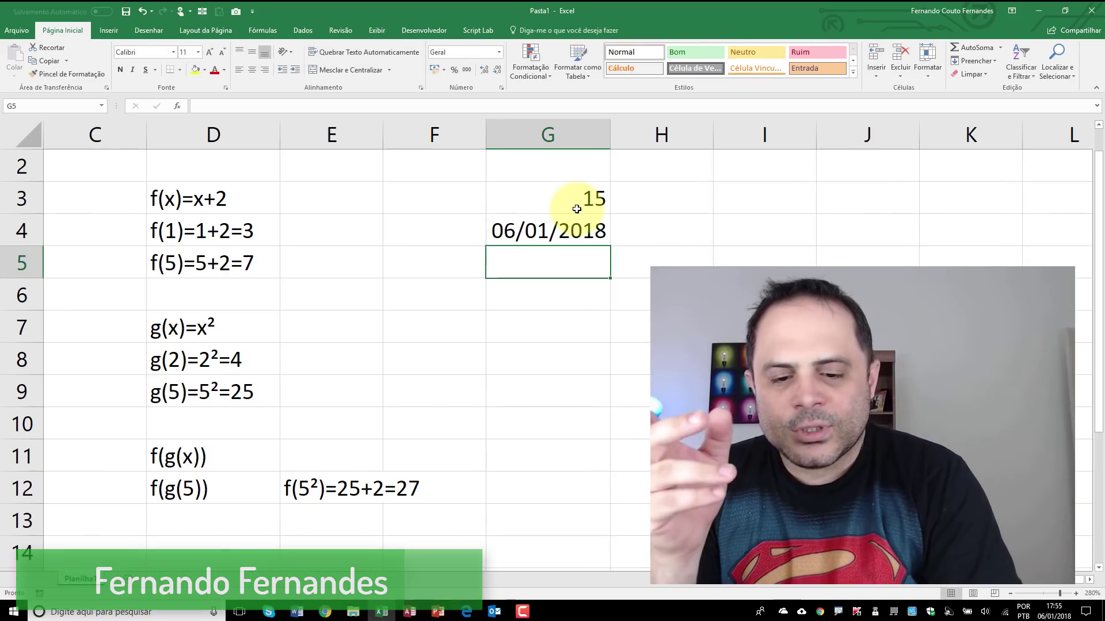
# Enter the argument-free formula =agora() in cell G5
pyautogui.write('=a')
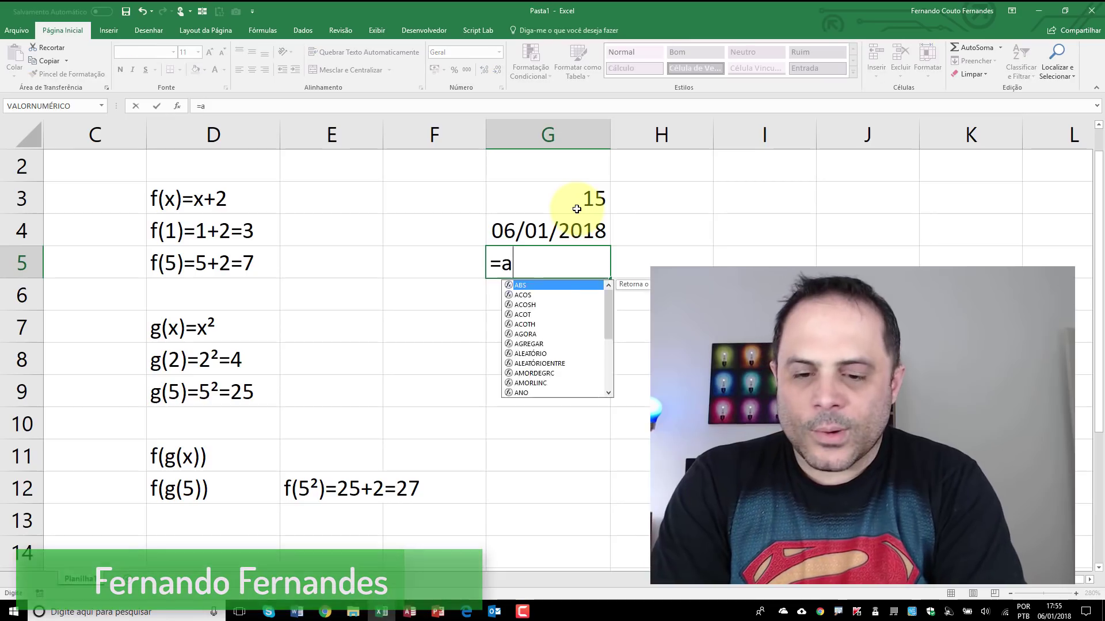
pyautogui.write('gorar')
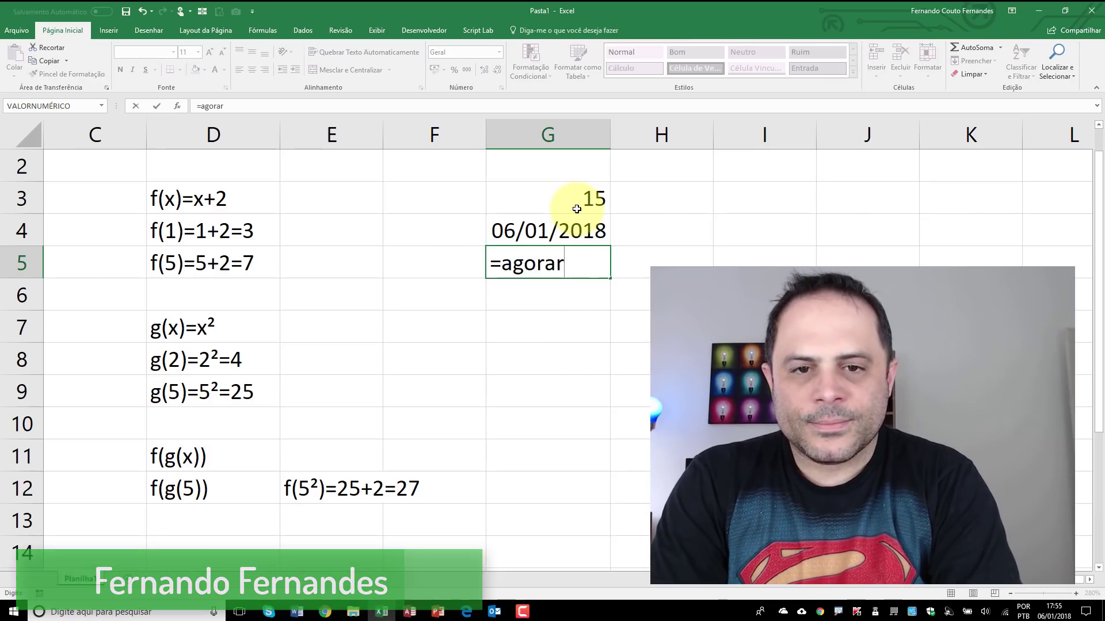
pyautogui.press('BackSpace')
pyautogui.press('BackSpace')
pyautogui.write('a()')
pyautogui.press('Return')
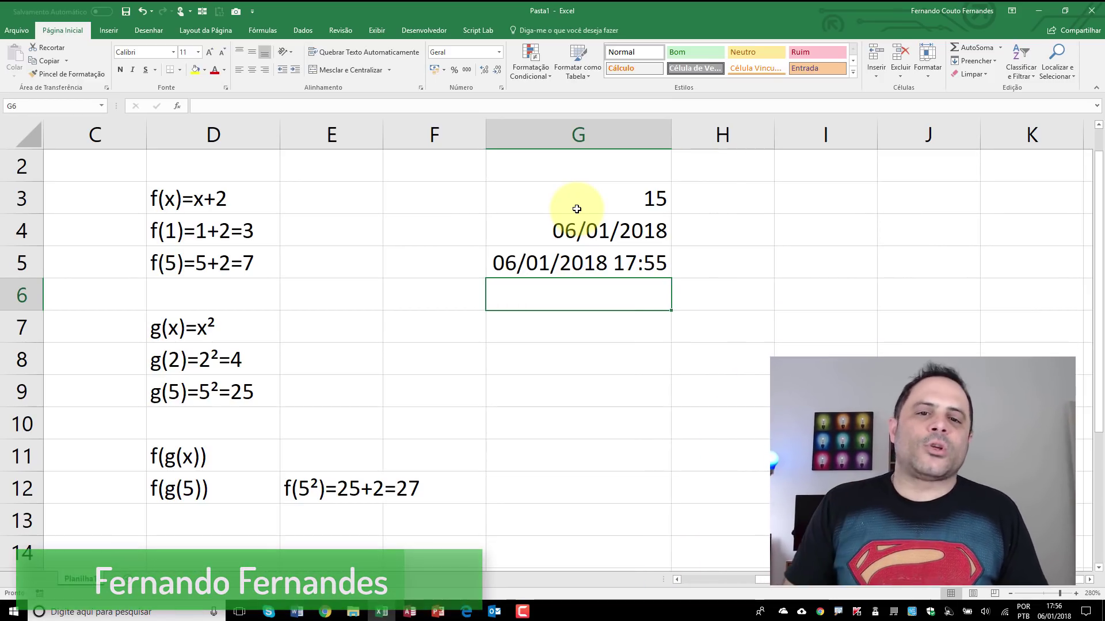
# Begin an SE formula in G6 with the test G3<6 and soma(E6;F6) as the value if true
pyautogui.write('=se(')
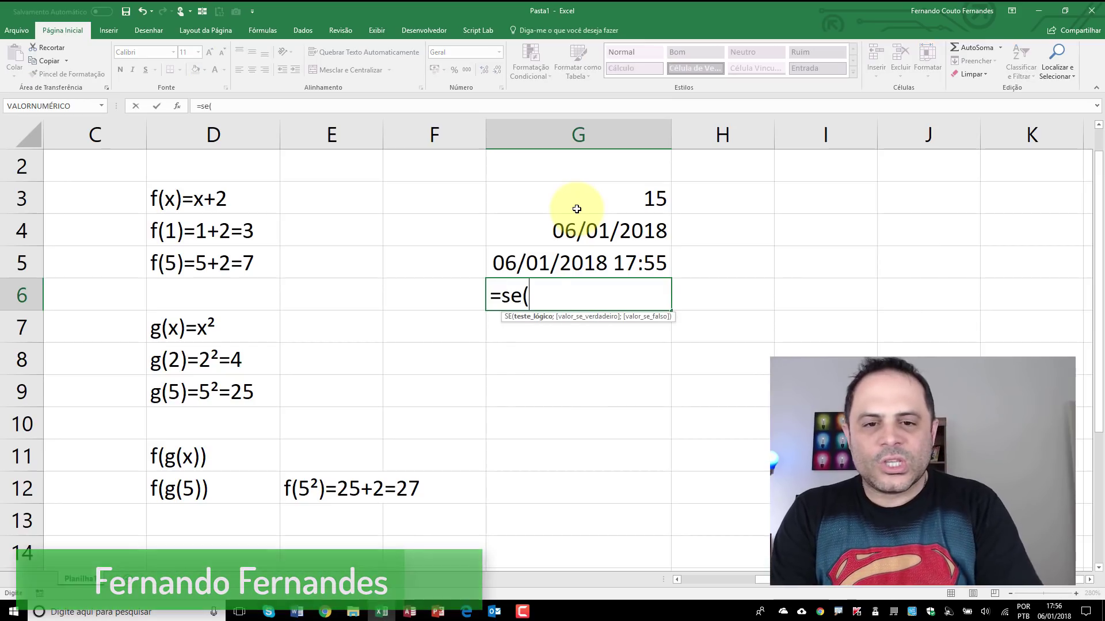
pyautogui.click(576, 209)
pyautogui.write('<6')
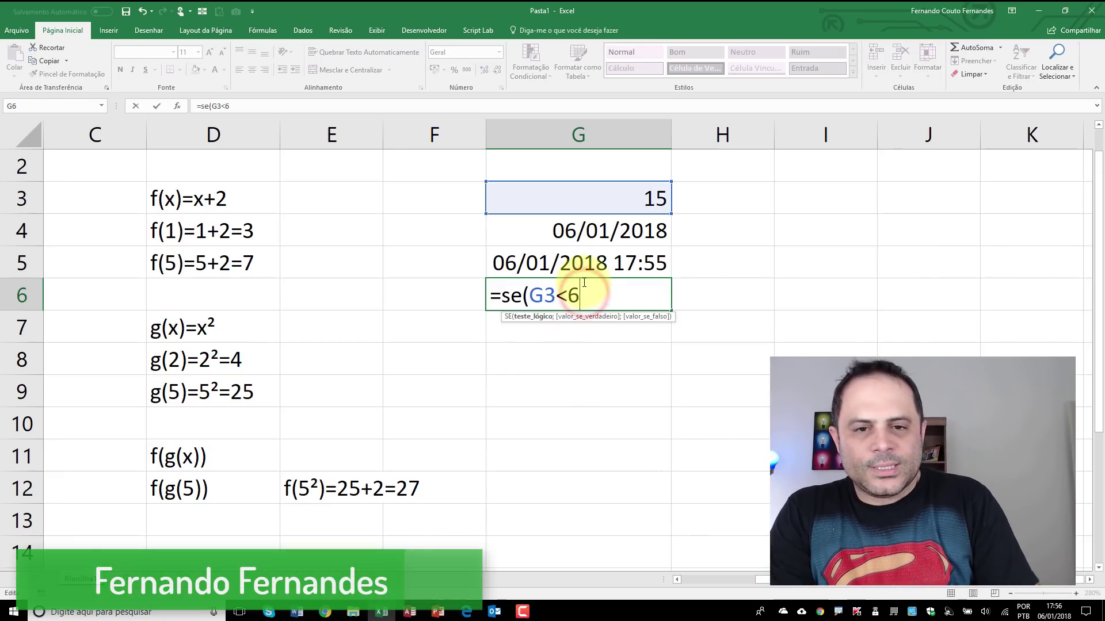
pyautogui.write(';')
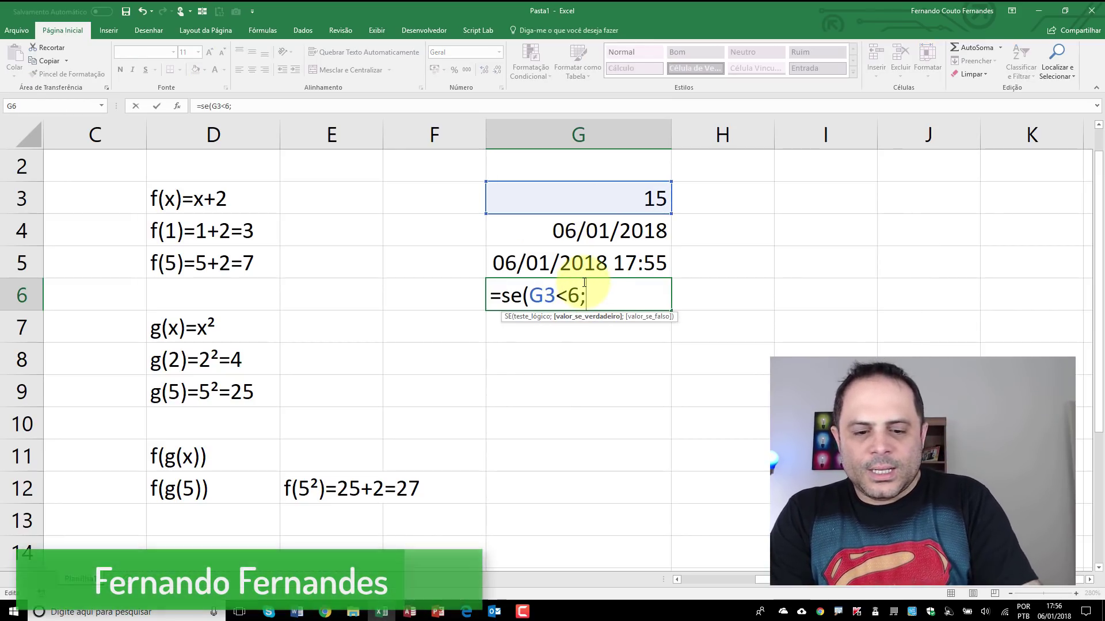
pyautogui.write('soma(')
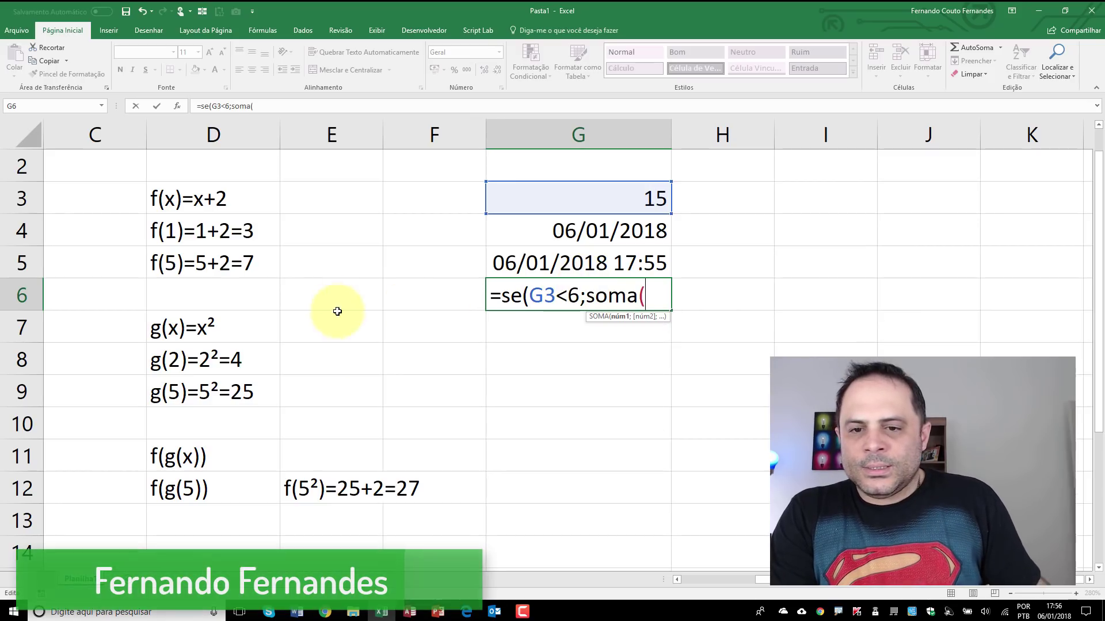
pyautogui.click(348, 292)
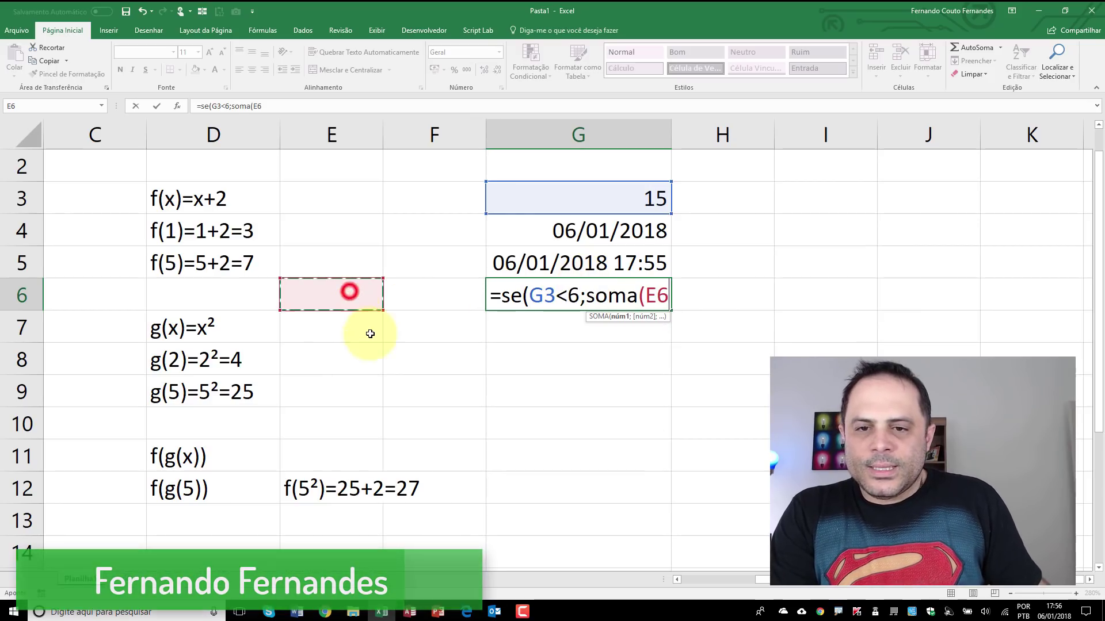
pyautogui.write(';')
pyautogui.click(419, 298)
pyautogui.write(');')
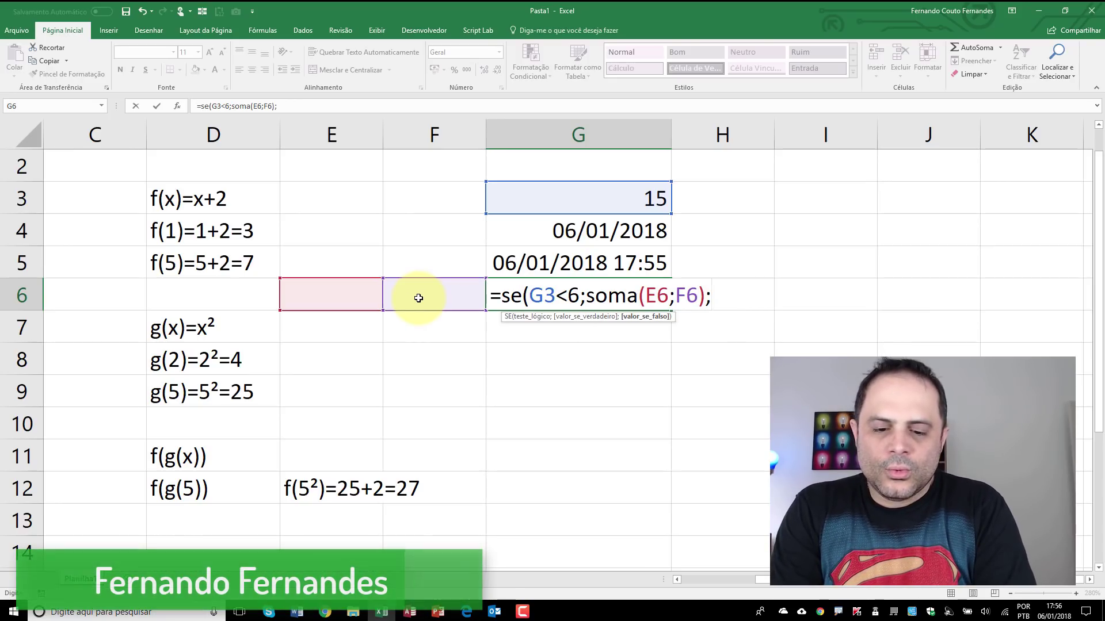
# Complete the SE formula in G6 with proc(G4;J3:J7;K3:K7) as the value if false, commit it, and reopen it for review
pyautogui.write('proc(')
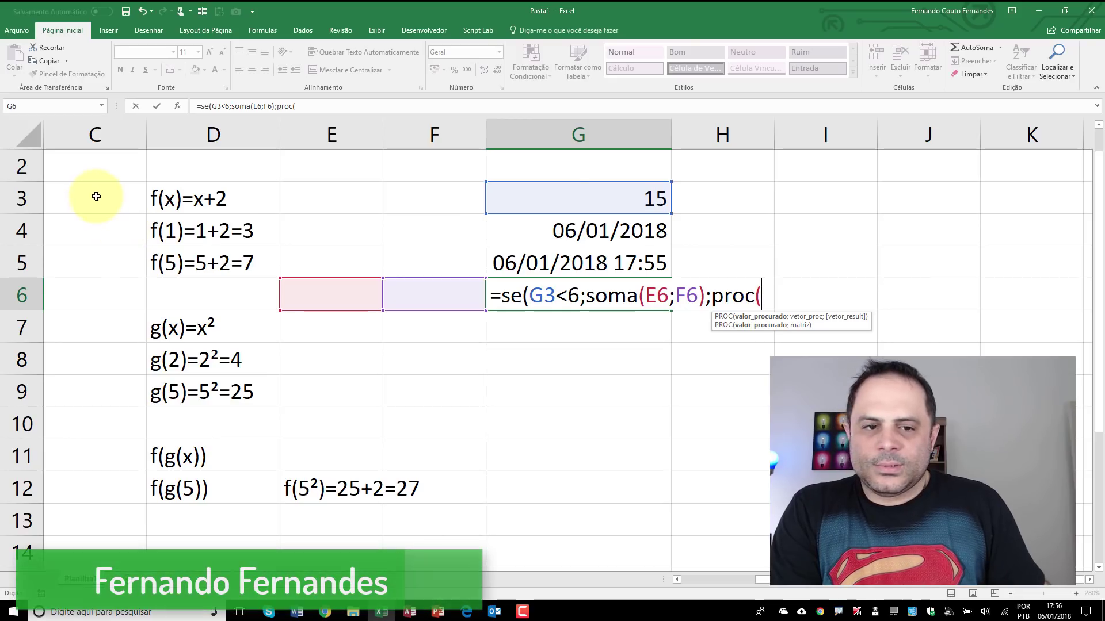
pyautogui.press('Up')
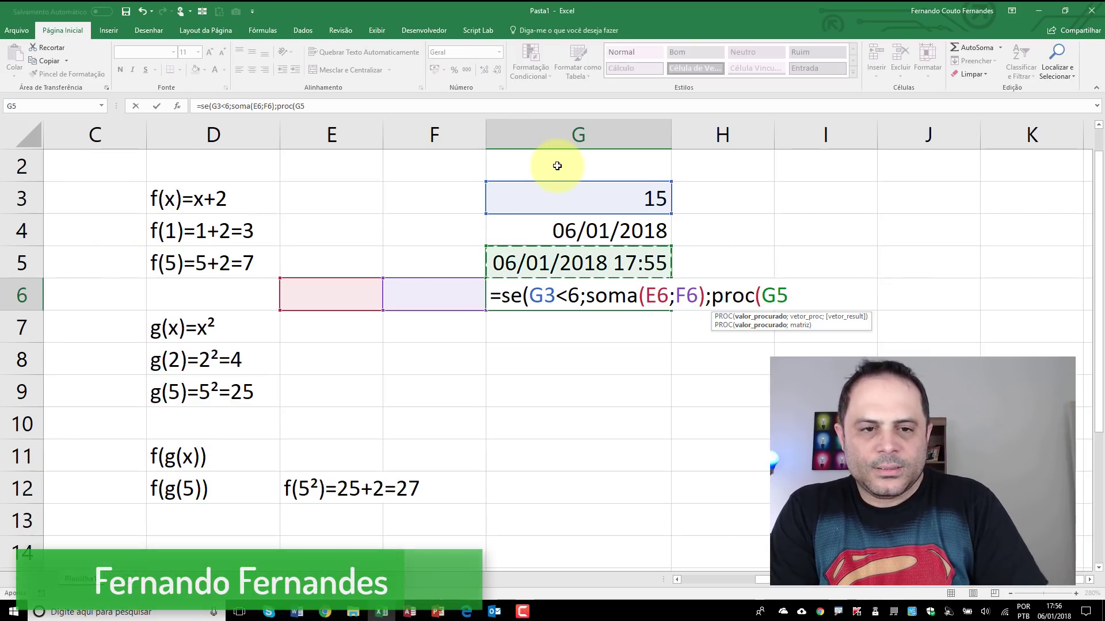
pyautogui.press('Up')
pyautogui.write(';')
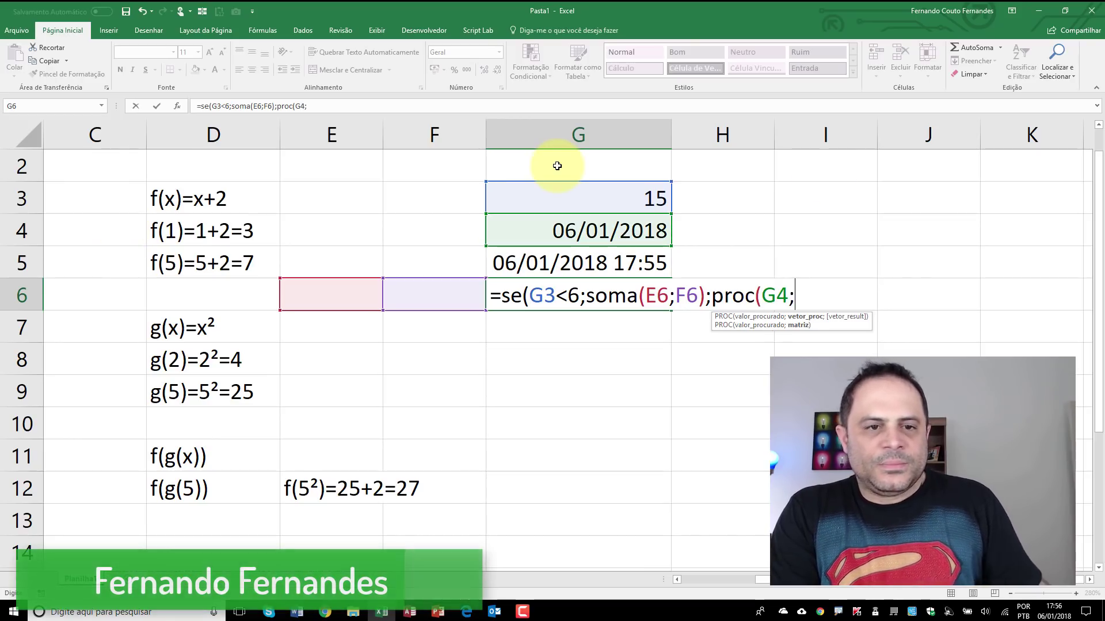
pyautogui.moveTo(902, 197); pyautogui.dragTo(926, 335)
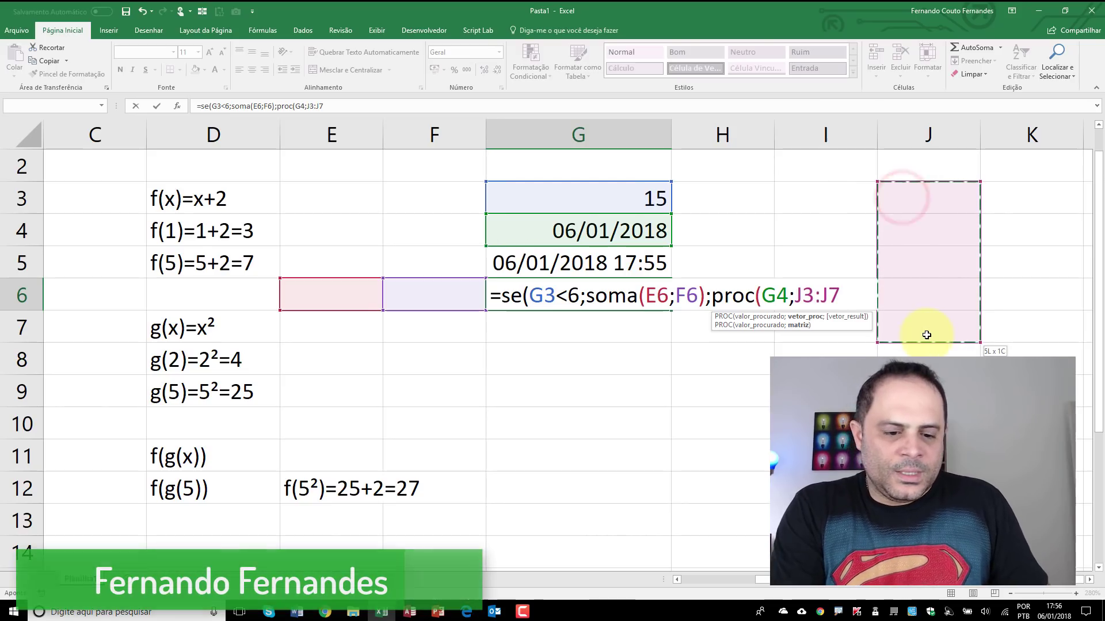
pyautogui.write(';')
pyautogui.moveTo(1014, 197); pyautogui.dragTo(1029, 325)
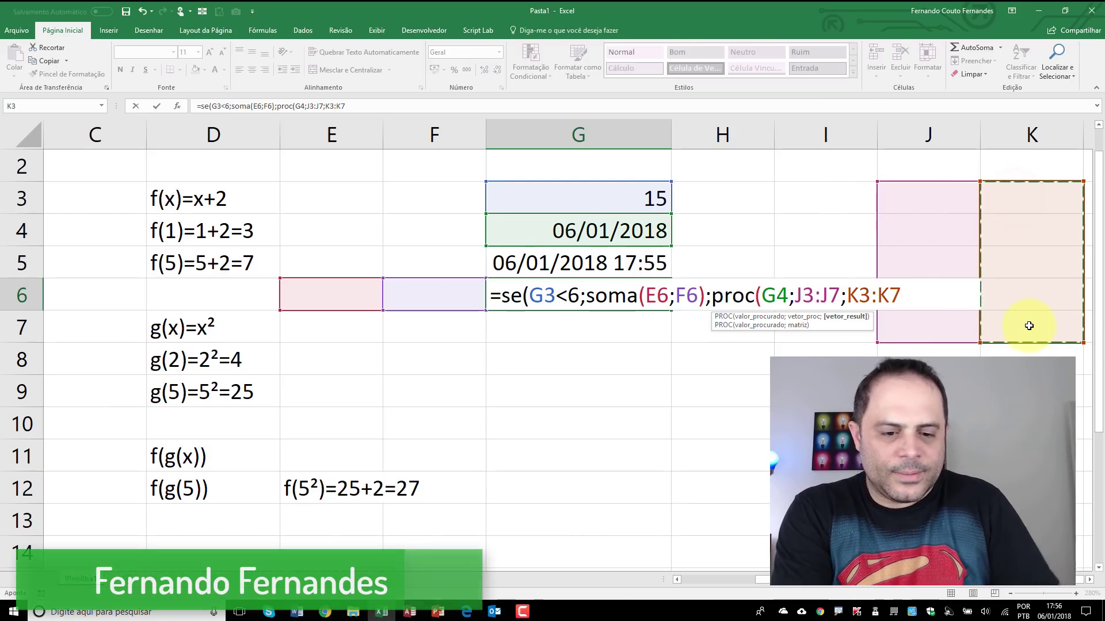
pyautogui.write(')')
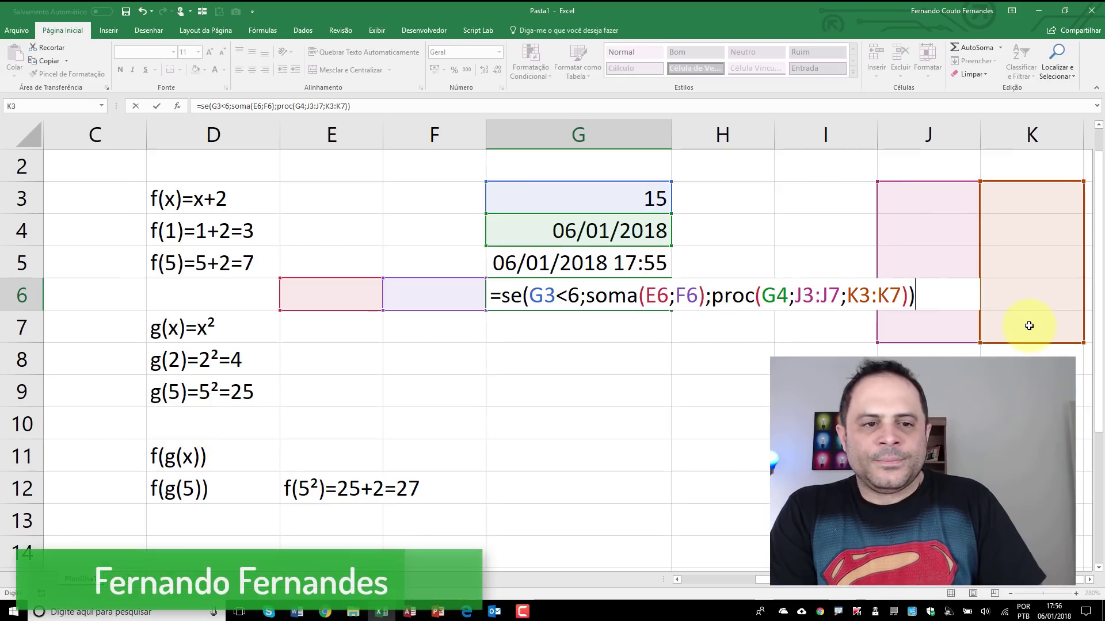
pyautogui.press('Return')
pyautogui.press('Up')
pyautogui.press('F2')
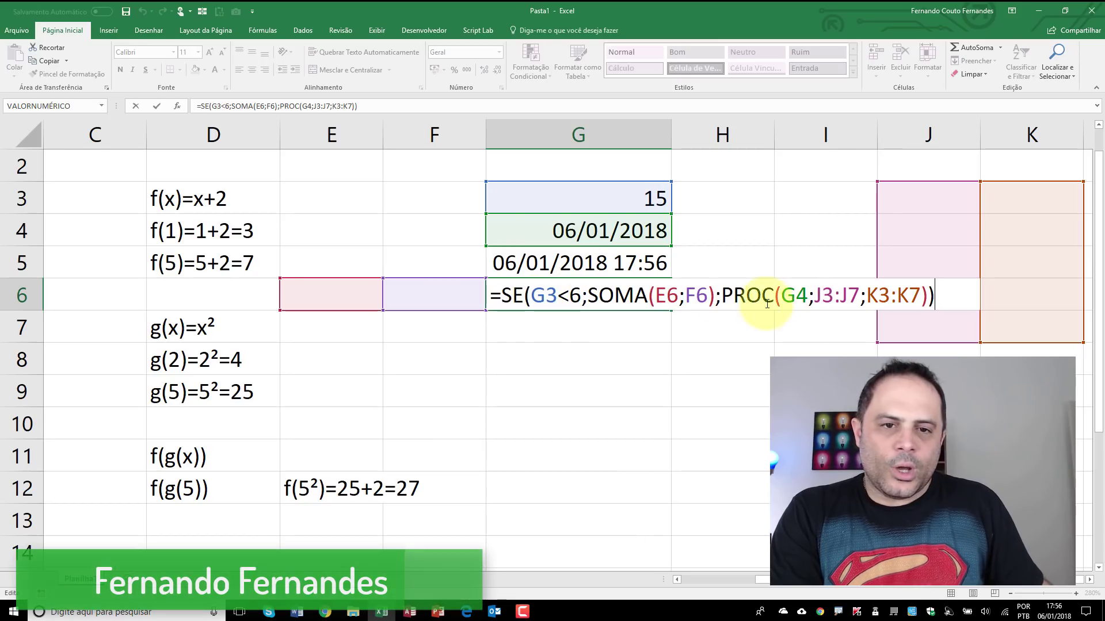
# Fill J3:J6 with consecutive dates starting from =hoje(), each adding one day, and enter 1, 2, 3, 4 in K3:K6
pyautogui.click(949, 206)
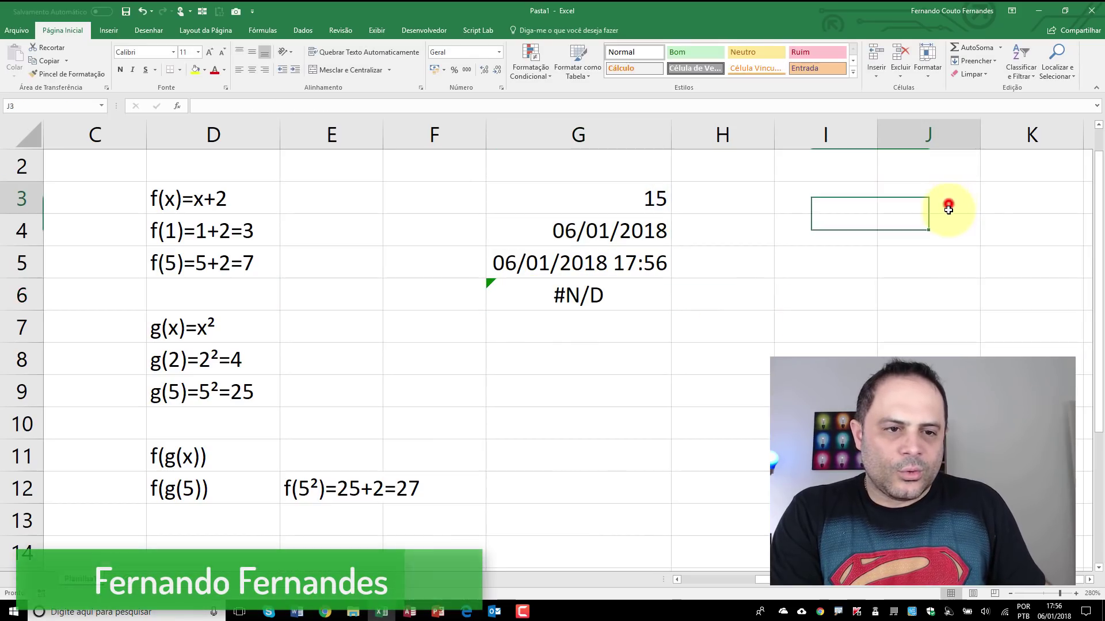
pyautogui.moveTo(949, 203); pyautogui.dragTo(949, 328)
pyautogui.write('=hoje()')
pyautogui.press('Return')
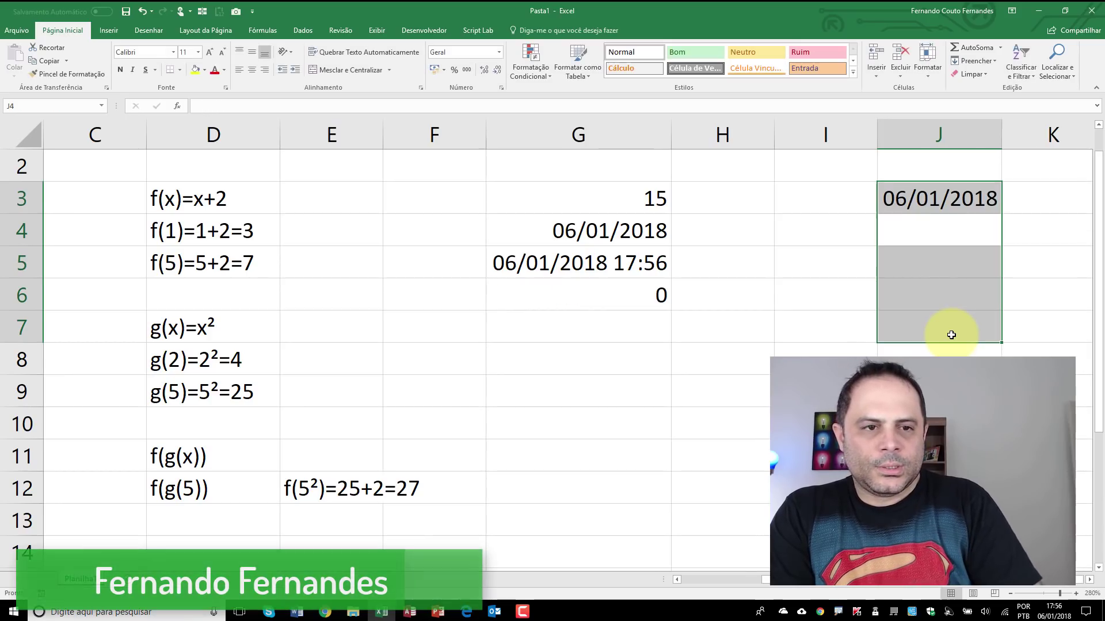
pyautogui.write('=hoje')
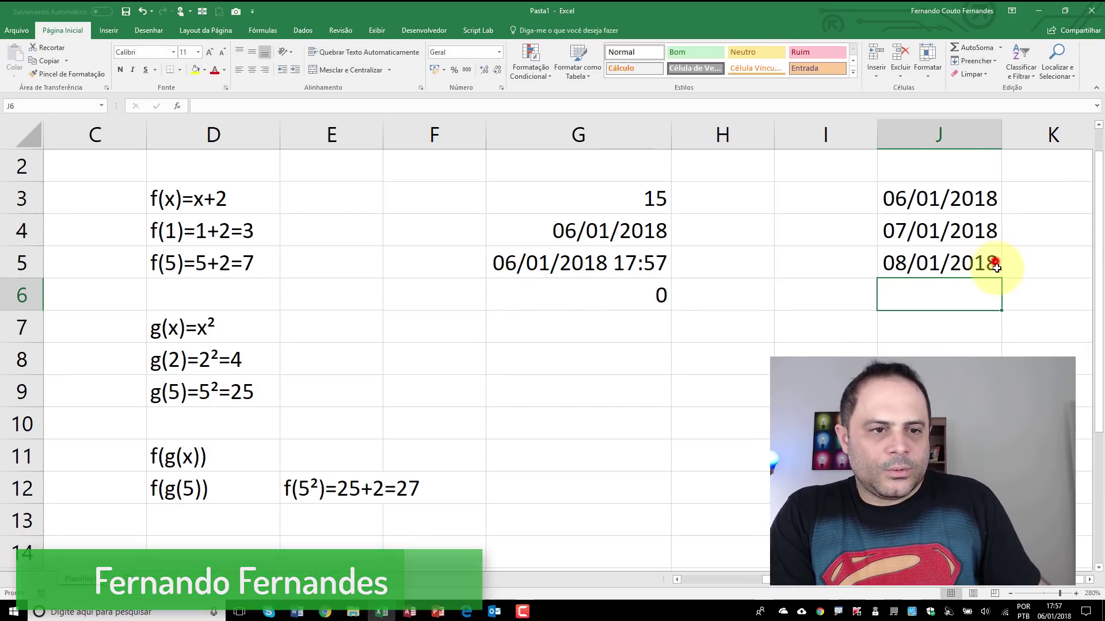
pyautogui.click(995, 264)
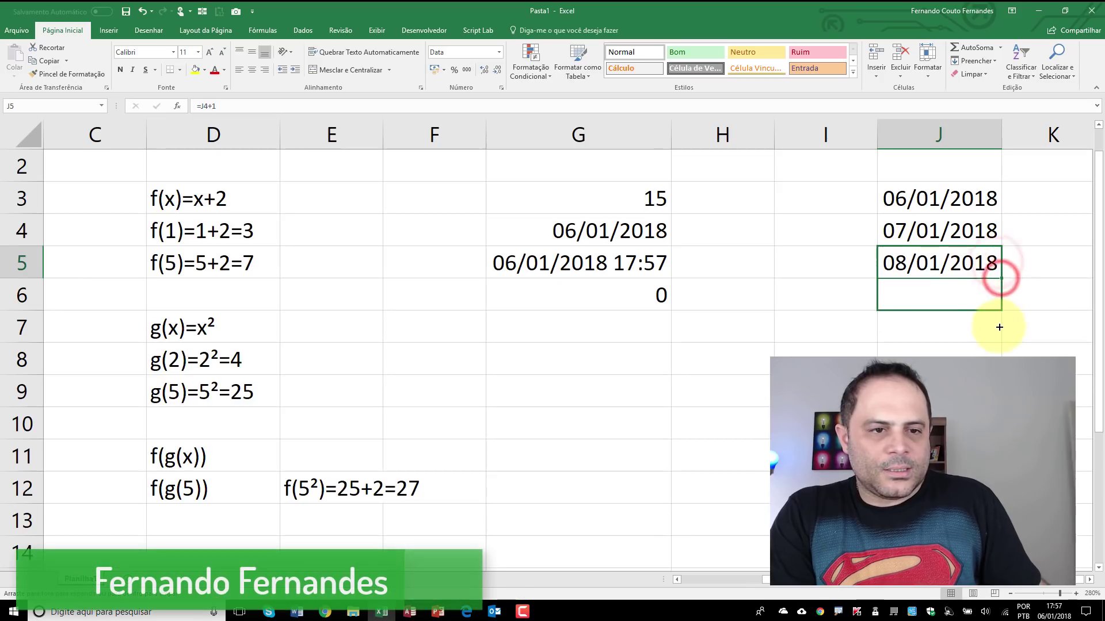
pyautogui.moveTo(1016, 257); pyautogui.dragTo(1017, 291)
pyautogui.click(1023, 195)
pyautogui.write('1 2 3 4')
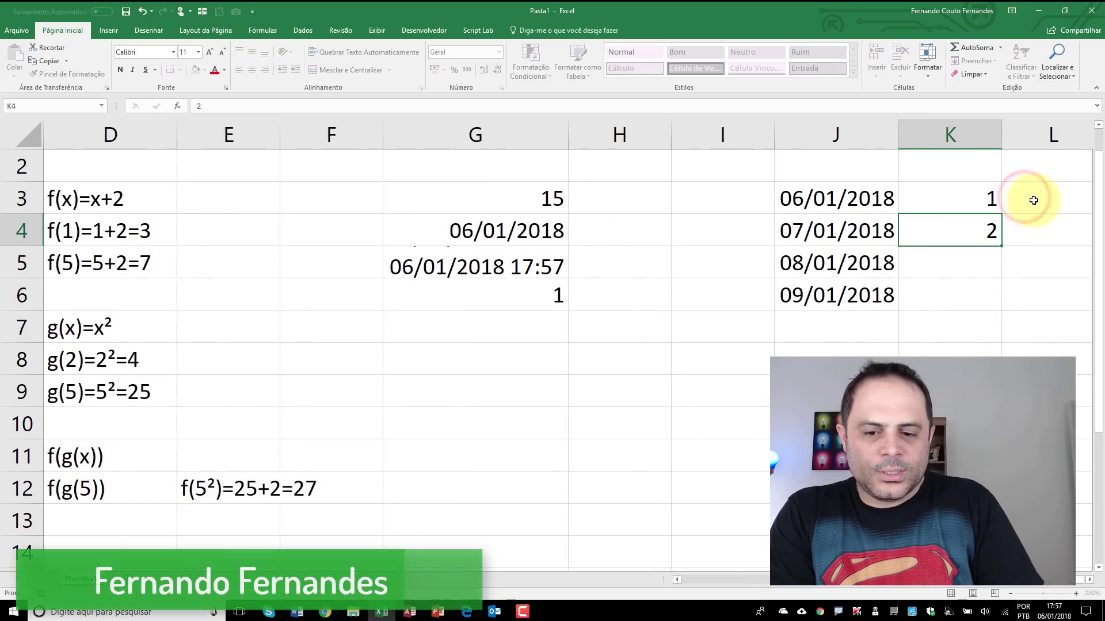
# Delete the empty column I so the date and number lists move one column closer to the formulas
pyautogui.press('Left')
pyautogui.press('Left')
pyautogui.press('Left')
pyautogui.press('Left')
pyautogui.press('Left')
pyautogui.press('Left')
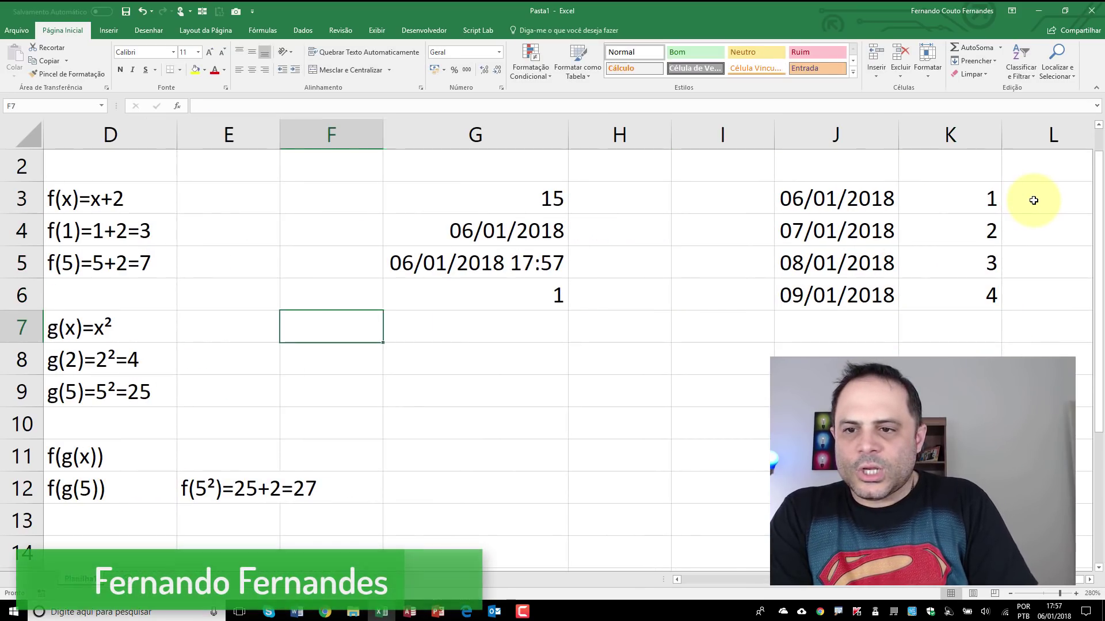
pyautogui.press('Left')
pyautogui.press('Left')
pyautogui.press('Right')
pyautogui.press('Right')
pyautogui.press('Right')
pyautogui.press('Right')
pyautogui.press('Right')
pyautogui.press('Right')
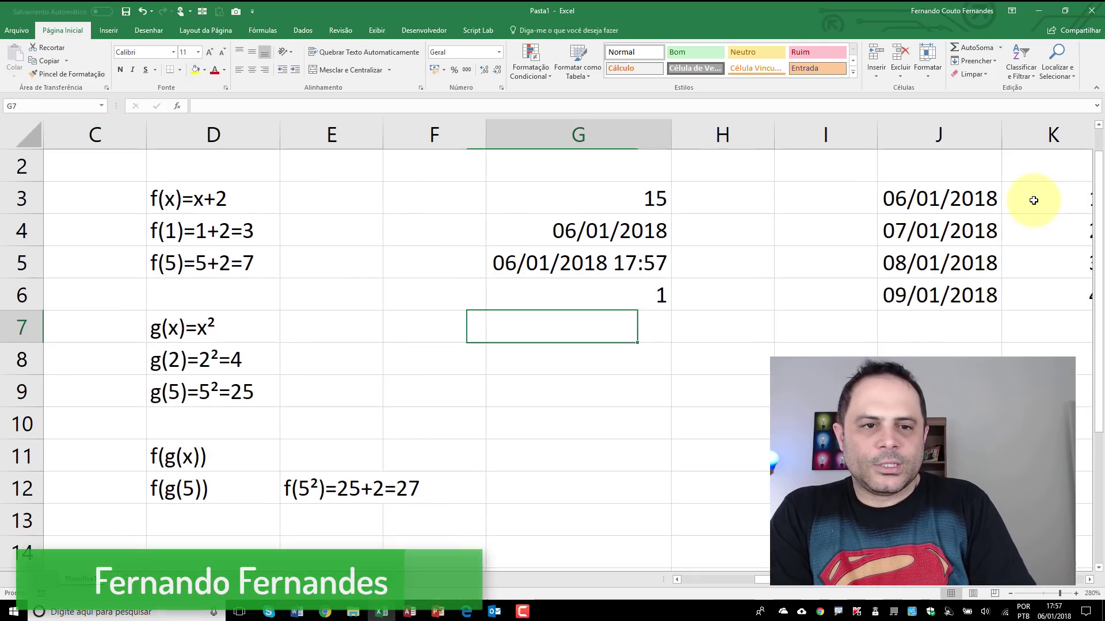
pyautogui.hotkey('ctrl', 'space')
pyautogui.hotkey('ctrl', '-')
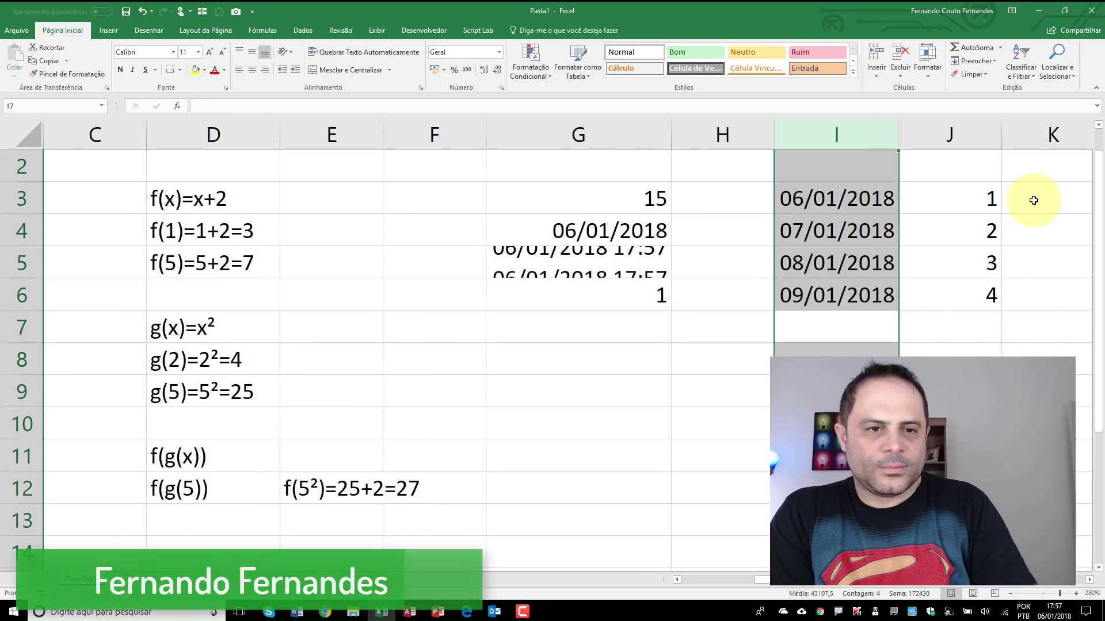
pyautogui.press('Up')
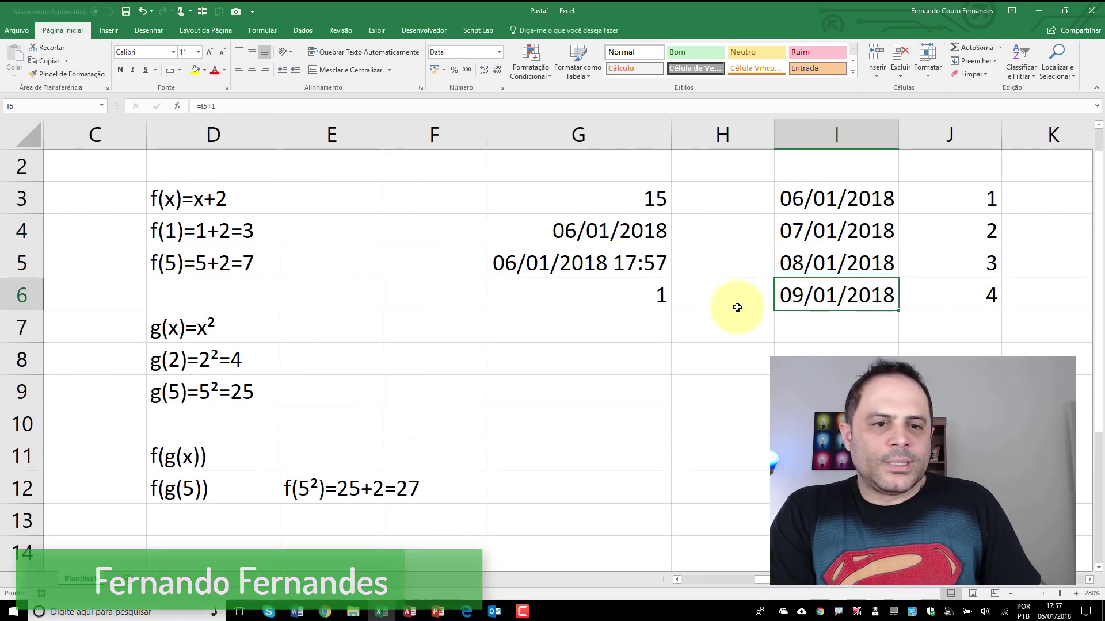
# Open the SE formula in G6 and highlight the G3 reference and the logical test G3<6
pyautogui.click(612, 293)
pyautogui.click(247, 106)
pyautogui.doubleClick(547, 296)
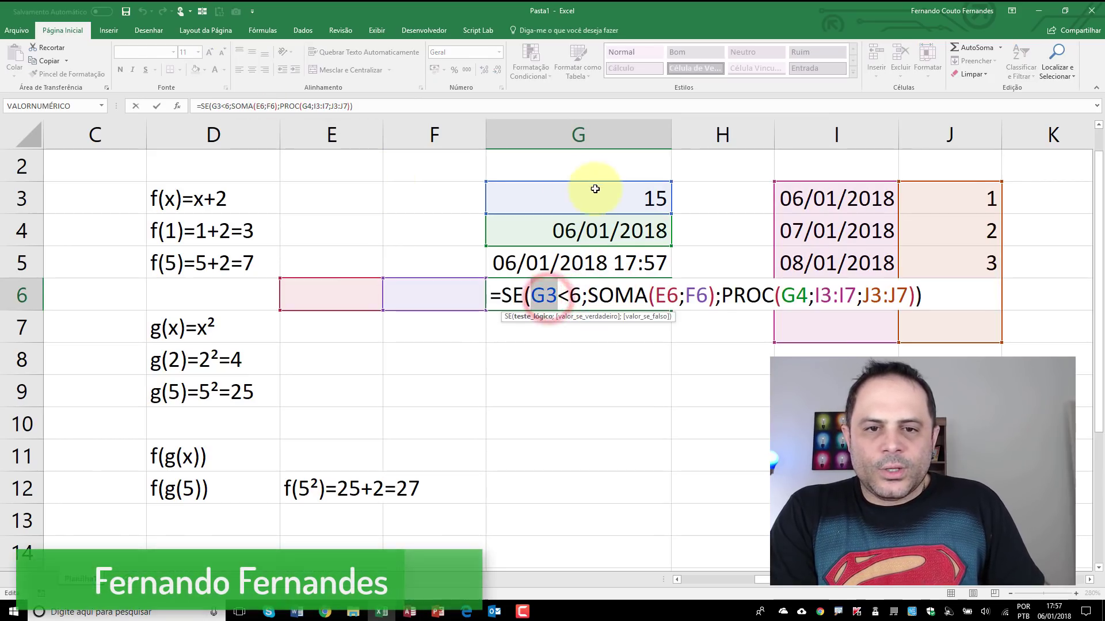
pyautogui.moveTo(580, 295); pyautogui.dragTo(531, 291)
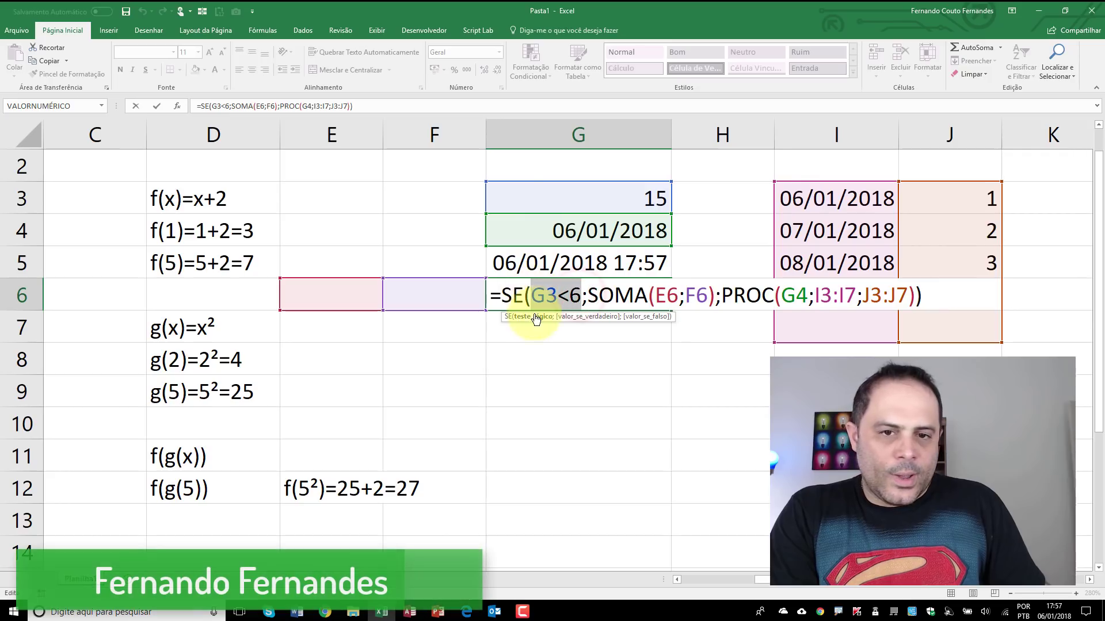
pyautogui.click(535, 316)
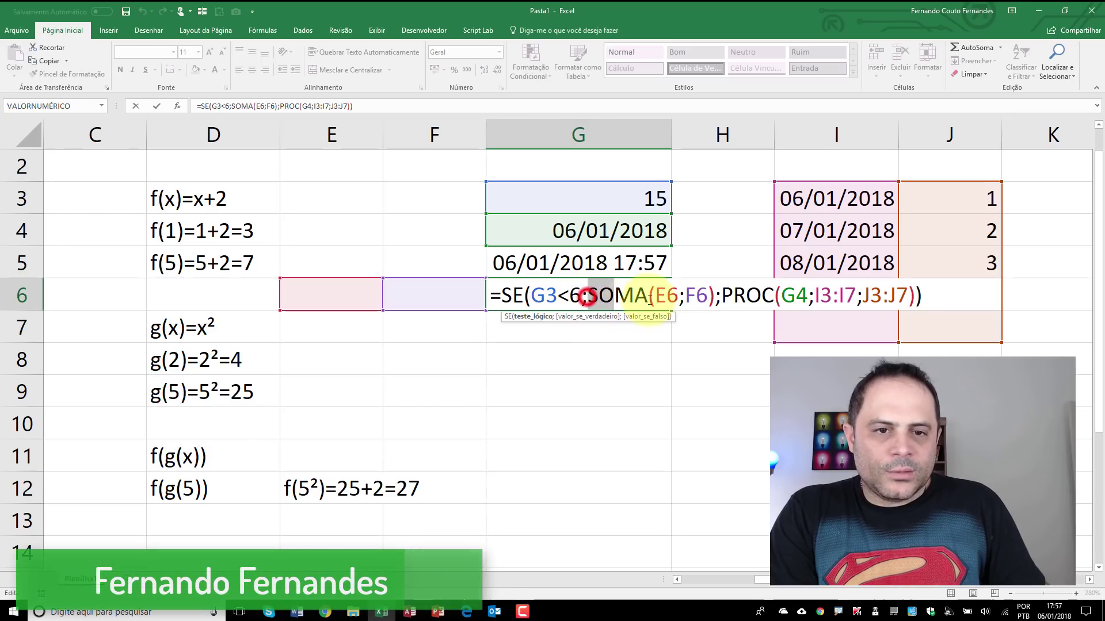
# Highlight the nested SOMA(E6;F6) argument, the G4 lookup value, and the whole PROC(G4;I3:I7;J3:J7) argument, and close the G6 formula
pyautogui.moveTo(634, 299); pyautogui.dragTo(712, 298)
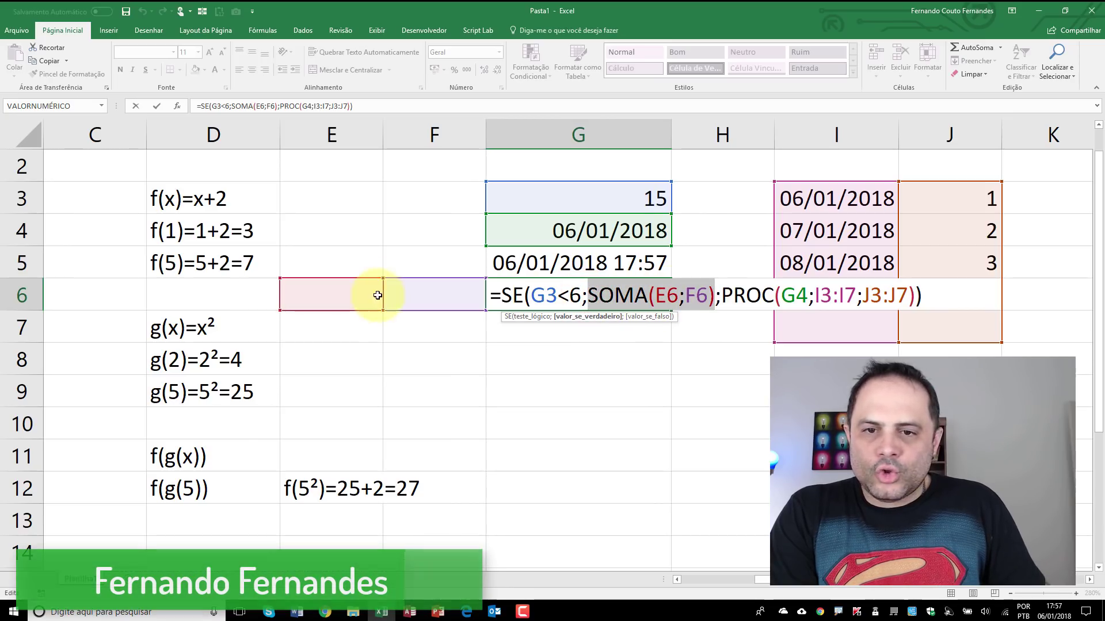
pyautogui.doubleClick(794, 295)
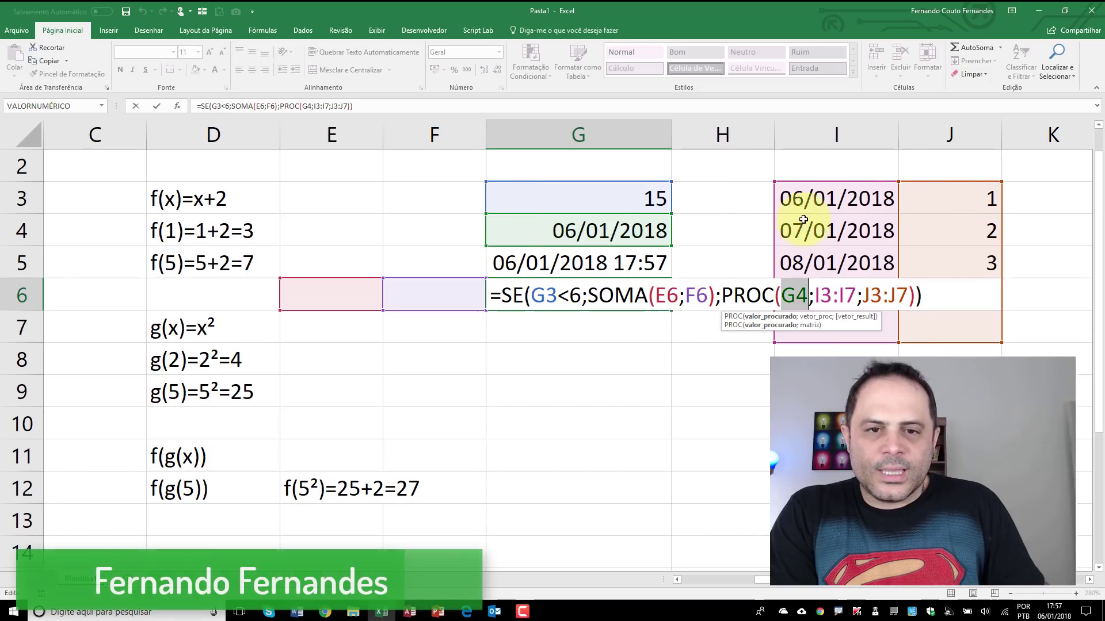
pyautogui.moveTo(720, 287); pyautogui.dragTo(917, 286)
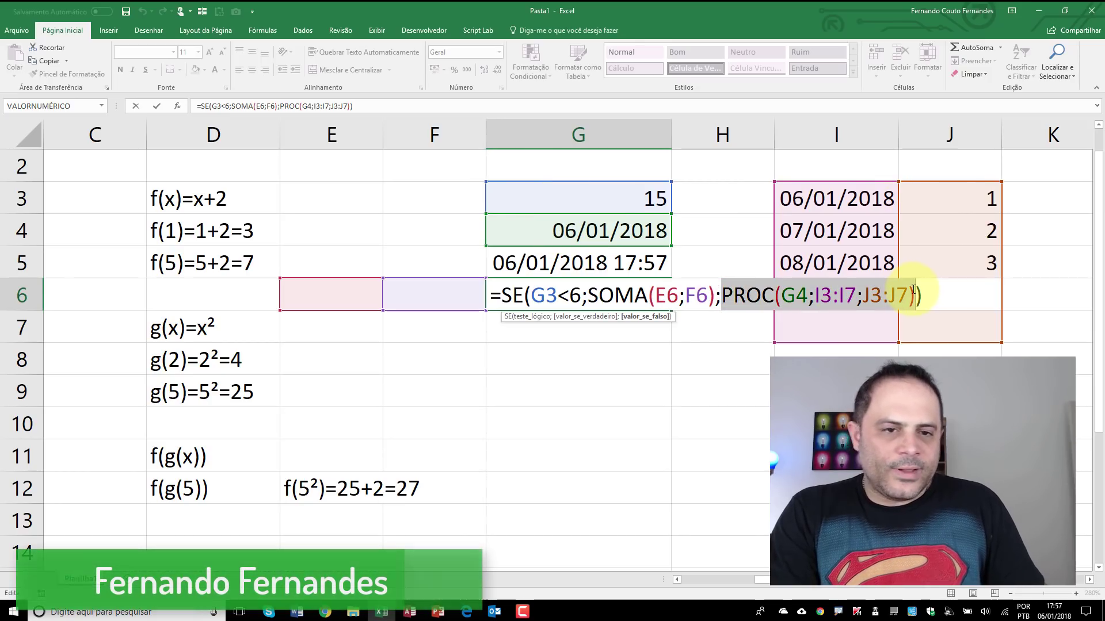
pyautogui.press('Return')
# Compare the G6 result with J3, reopen the G6 formula to highlight its SOMA(E6;F6) argument, and close it
pyautogui.click(573, 294)
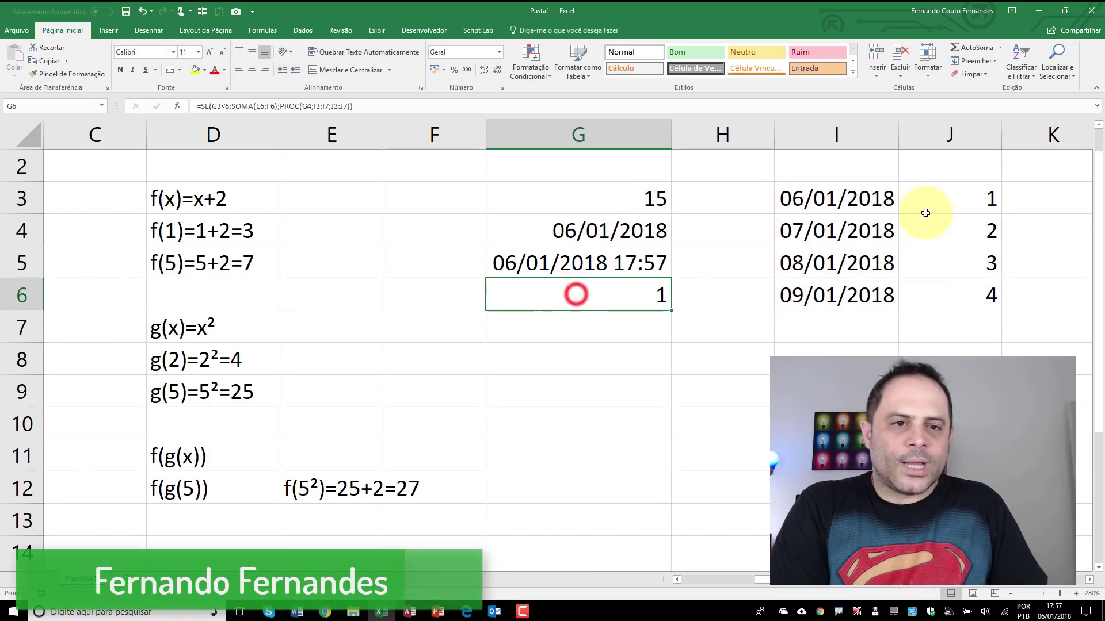
pyautogui.click(944, 197)
pyautogui.click(642, 294)
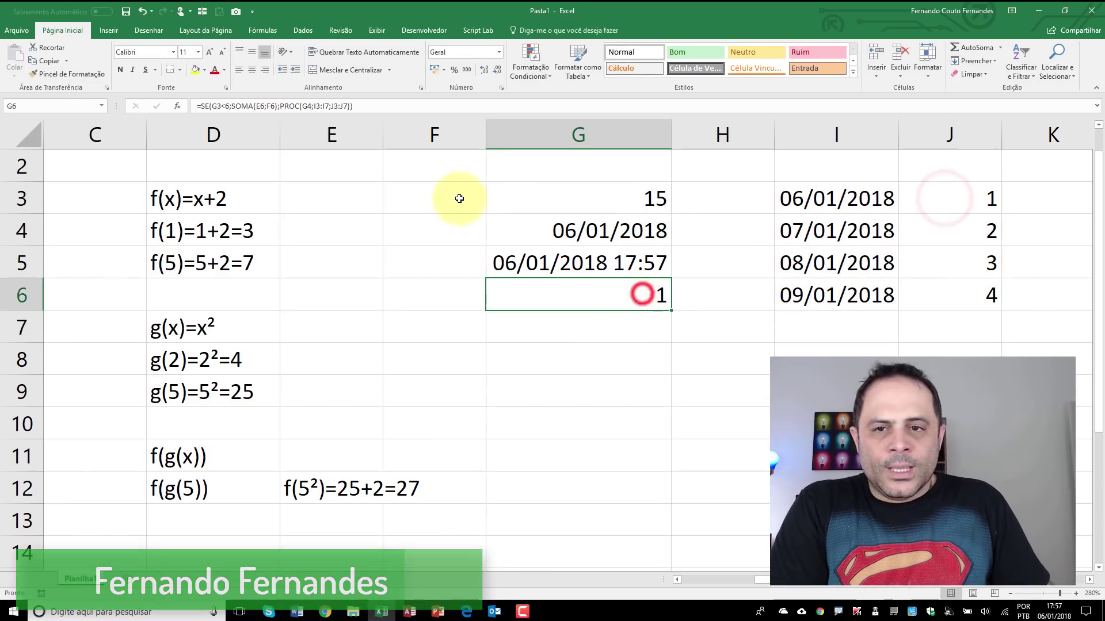
pyautogui.click(304, 104)
pyautogui.click(567, 293)
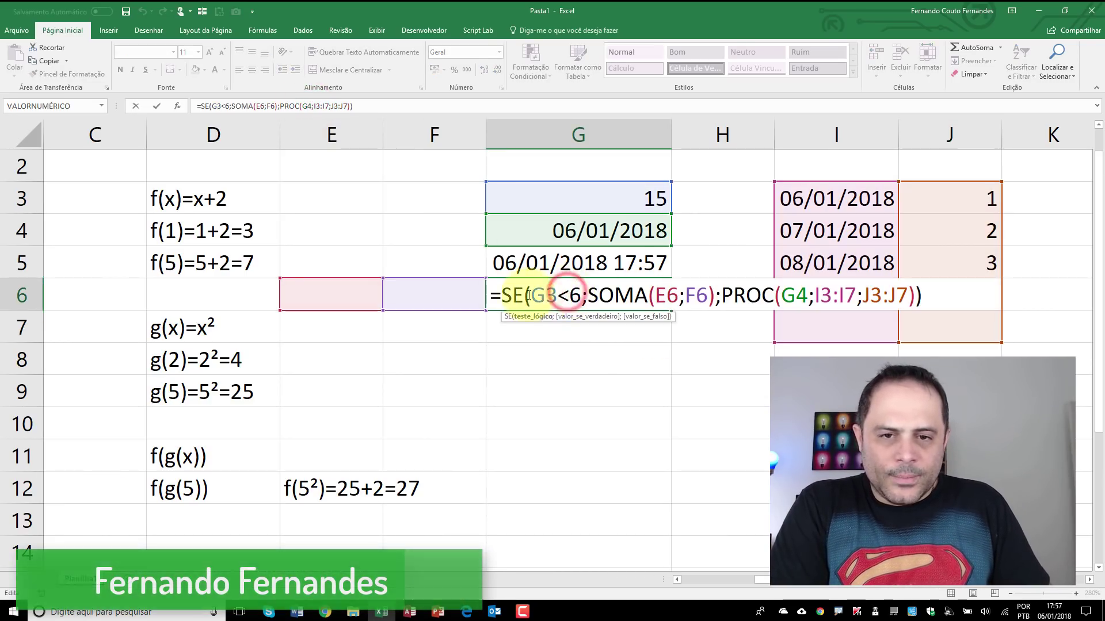
pyautogui.moveTo(589, 295); pyautogui.dragTo(716, 303)
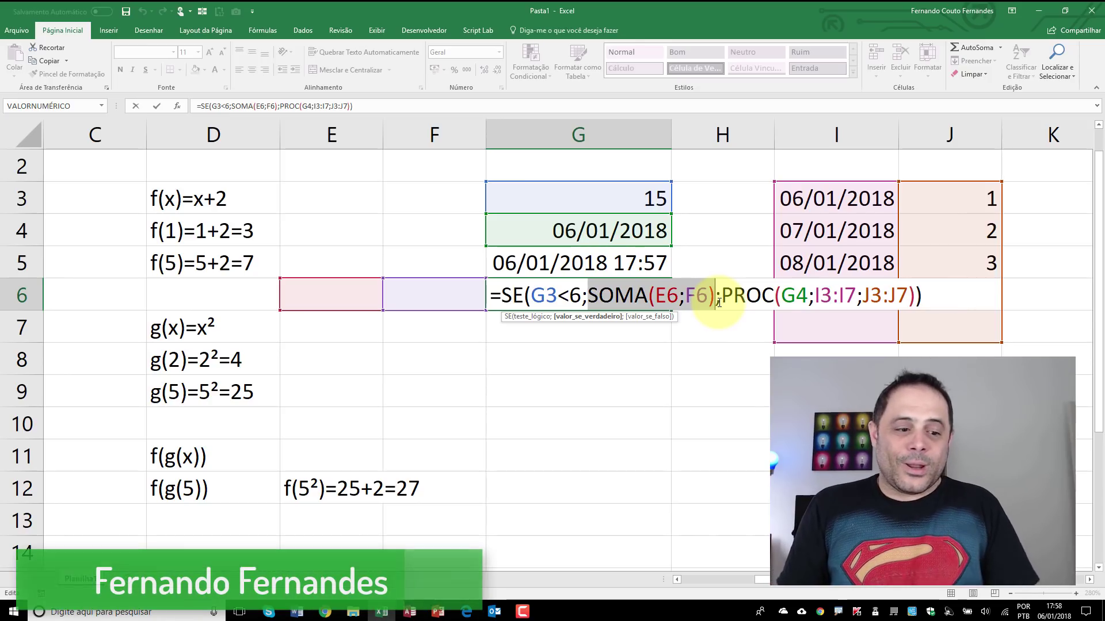
pyautogui.press('Return')
# Close the G6 formula and enter =5+5 in cell G8
pyautogui.press('Return')
pyautogui.write('=')
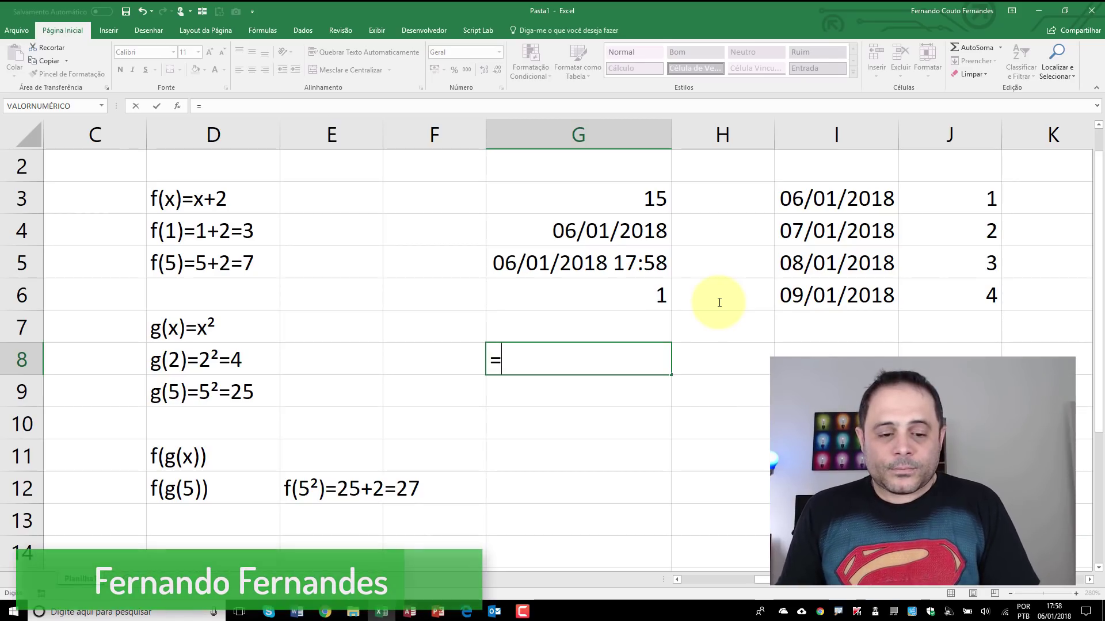
pyautogui.press('BackSpace')
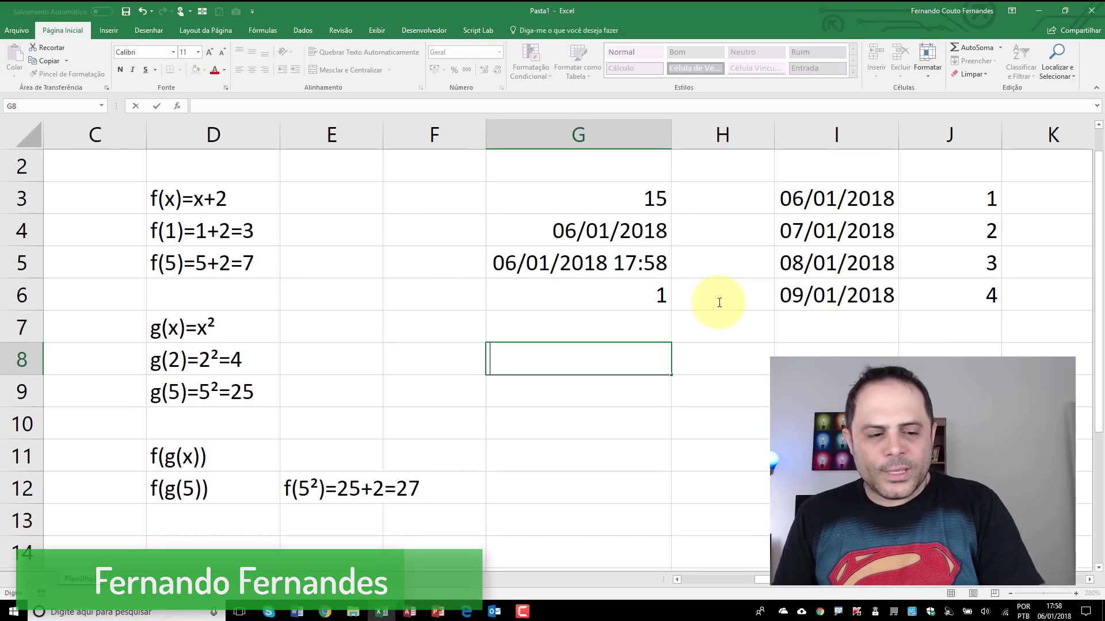
pyautogui.write('=')
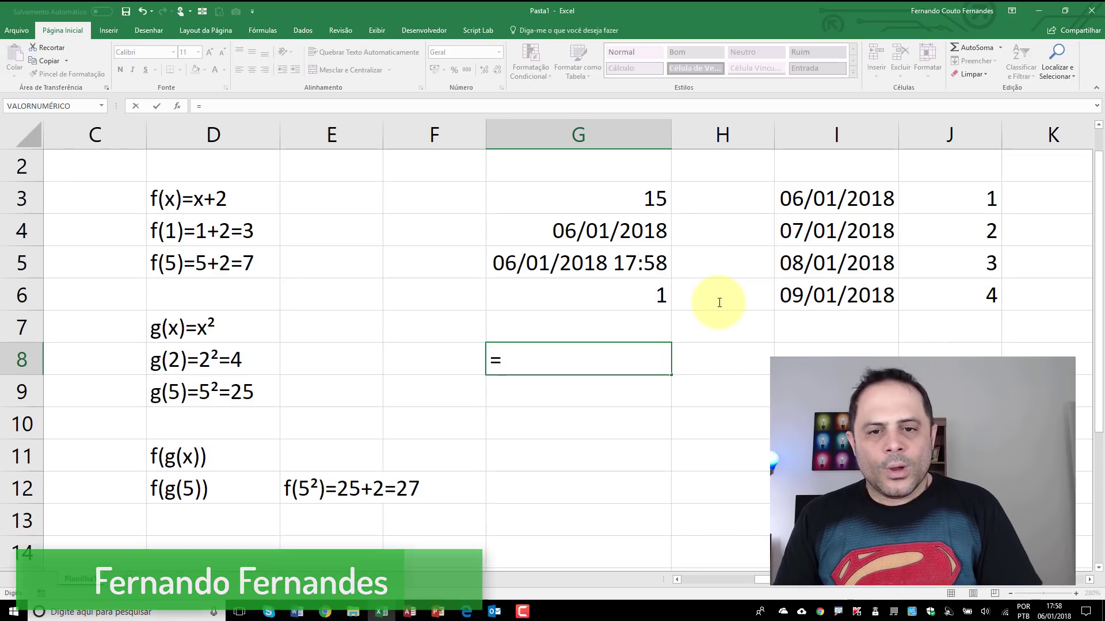
pyautogui.write('5+5')
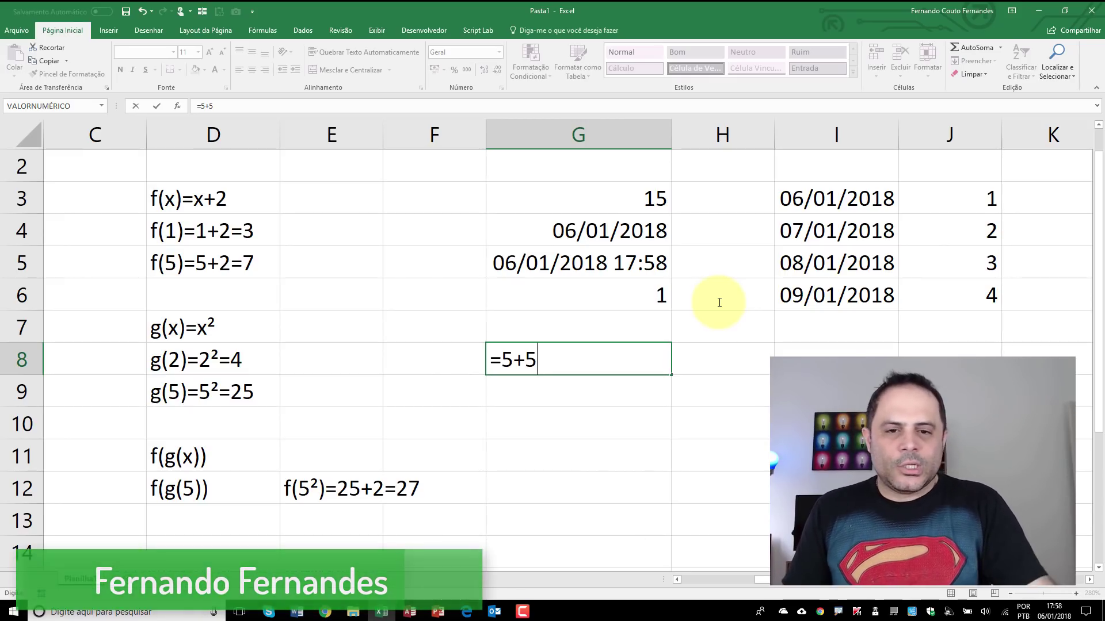
pyautogui.press('Return')
pyautogui.press('Up')
pyautogui.press('Down')
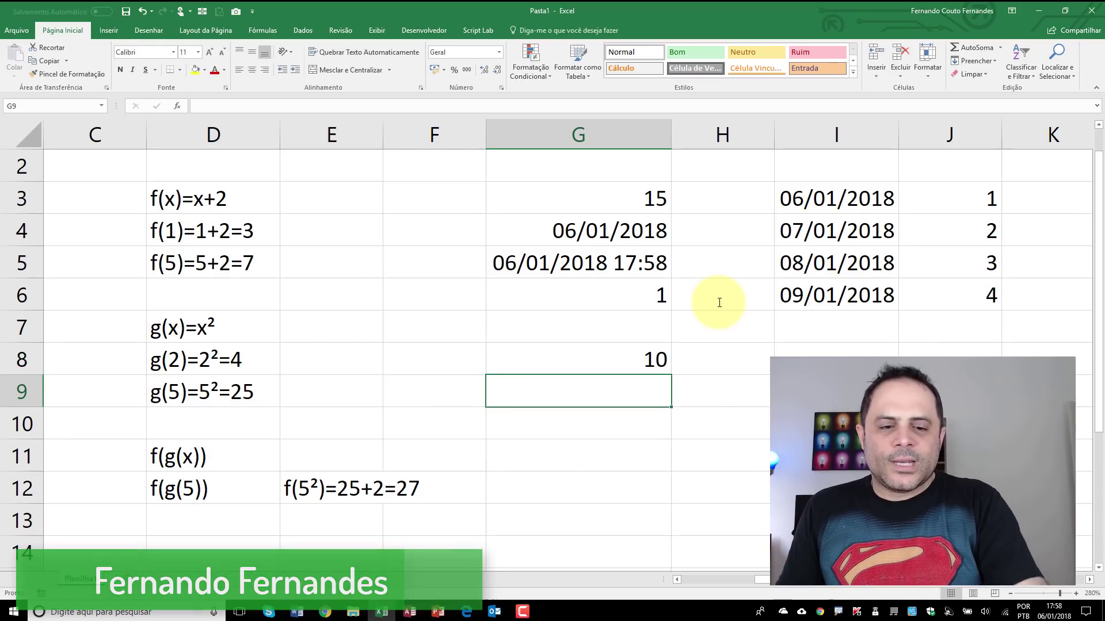
# Enter =SOMARPRODUTO(I3:I6;J3:J6) in cell G9 to combine the date and number lists
pyautogui.write('=')
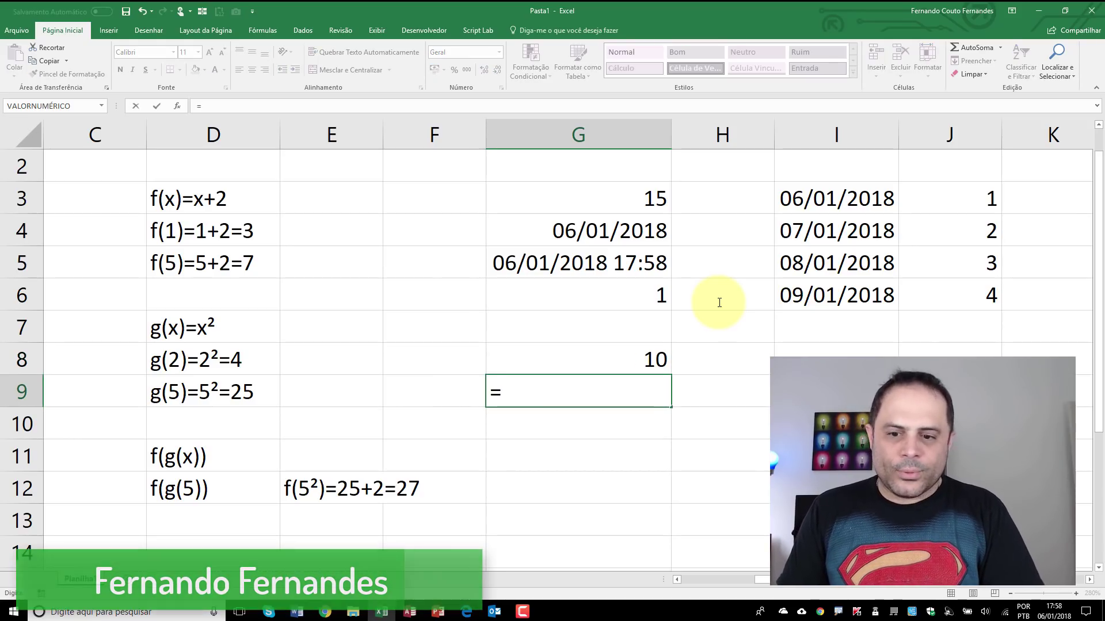
pyautogui.write('som')
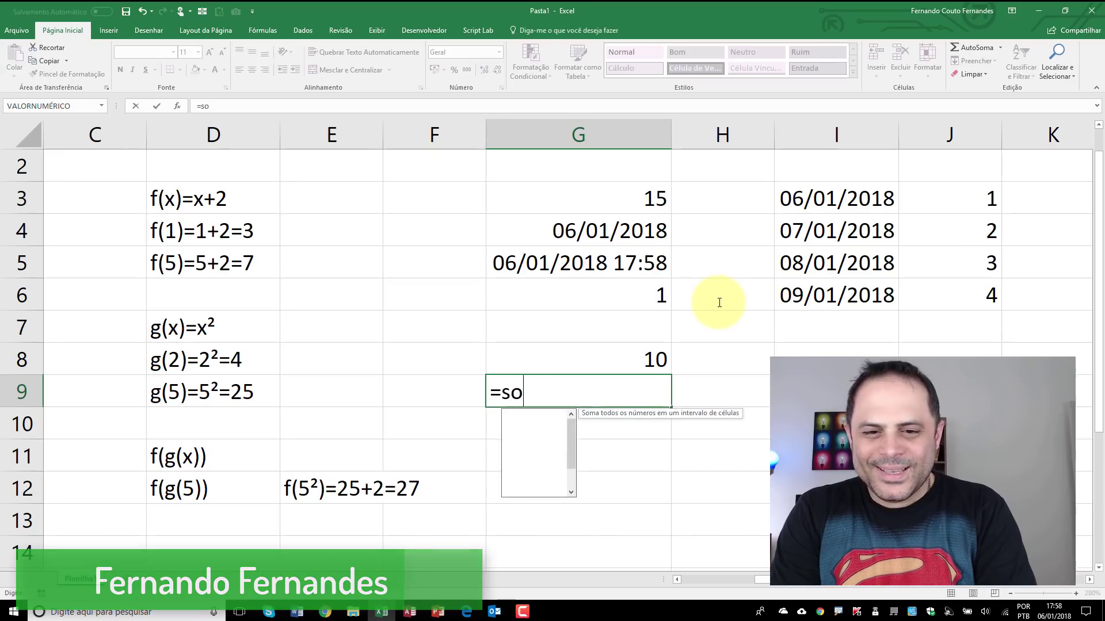
pyautogui.press('Down')
pyautogui.press('Down')
pyautogui.press('Tab')
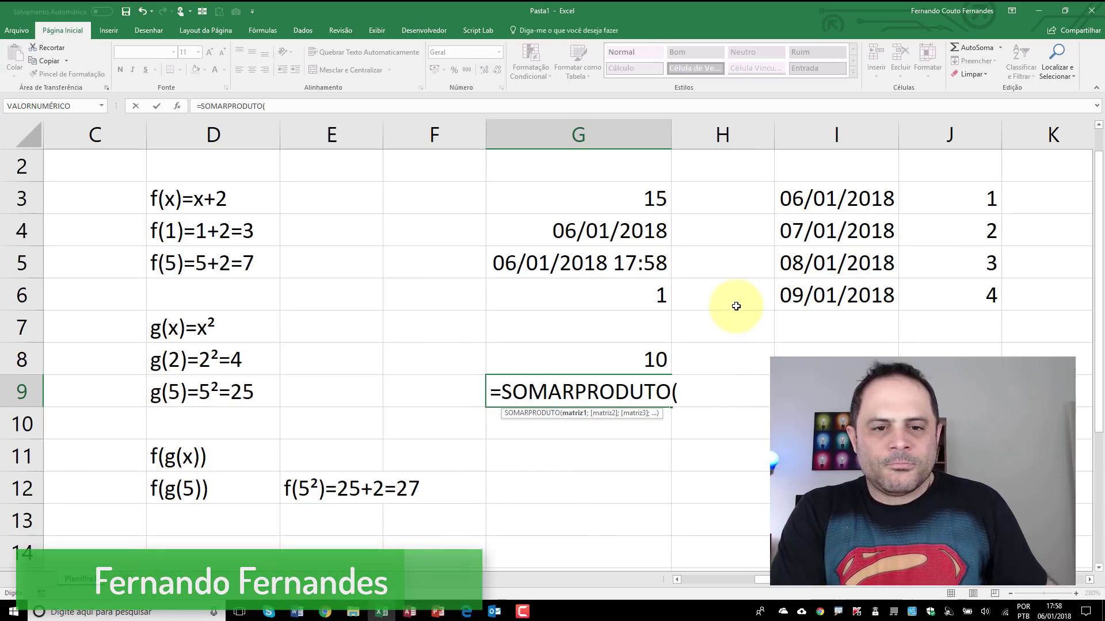
pyautogui.moveTo(826, 190); pyautogui.dragTo(821, 296)
pyautogui.write(';')
pyautogui.moveTo(990, 190); pyautogui.dragTo(958, 291)
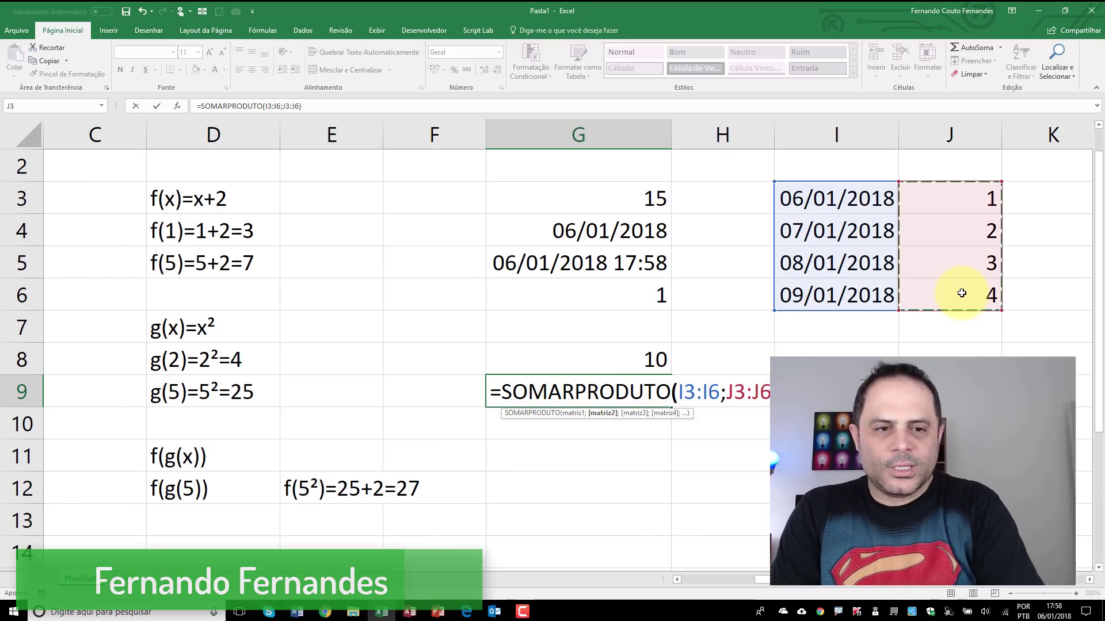
pyautogui.write(')')
pyautogui.press('Return')
pyautogui.press('Up')
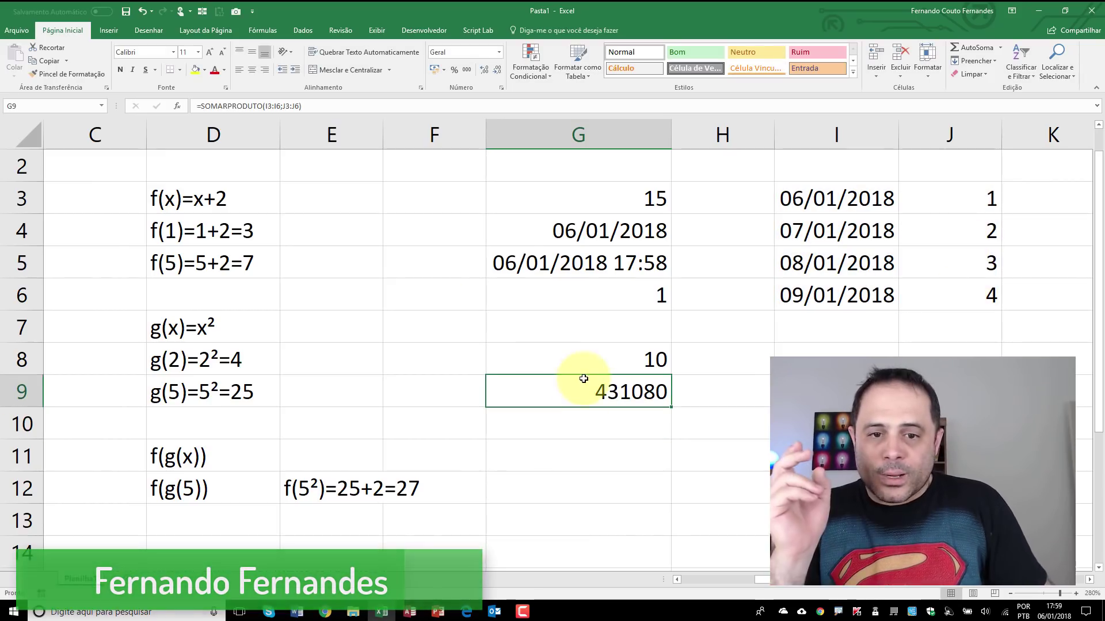
# Open the G9 formula and highlight its equals sign and the SOMARPRODUTO function with its arguments separately
pyautogui.doubleClick(584, 396)
pyautogui.moveTo(584, 396); pyautogui.dragTo(498, 391)
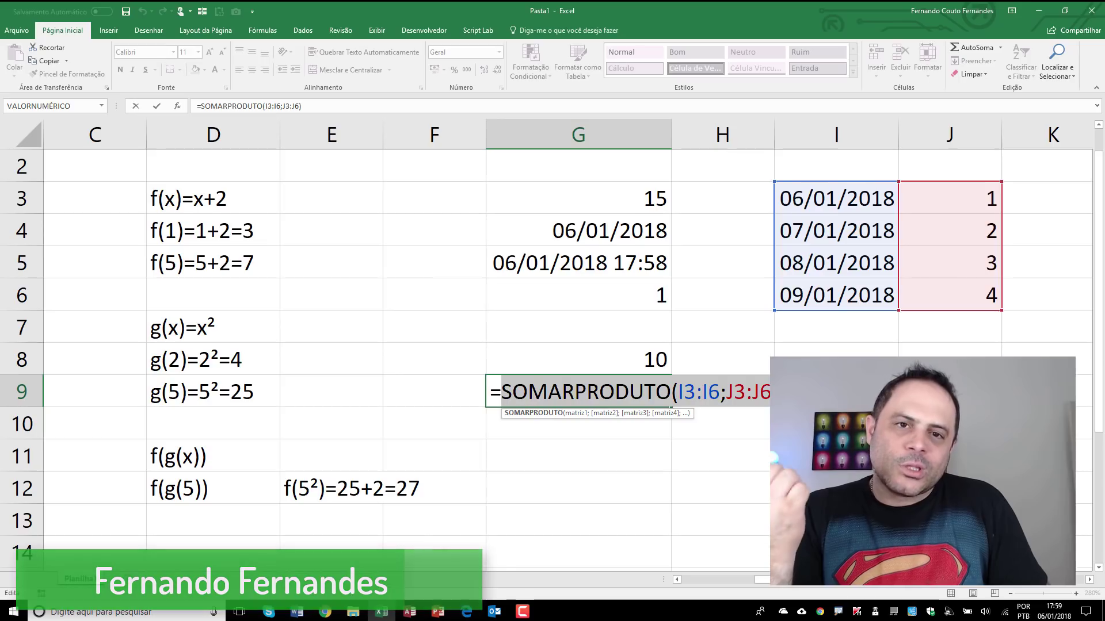
pyautogui.click(197, 103)
pyautogui.click(197, 105)
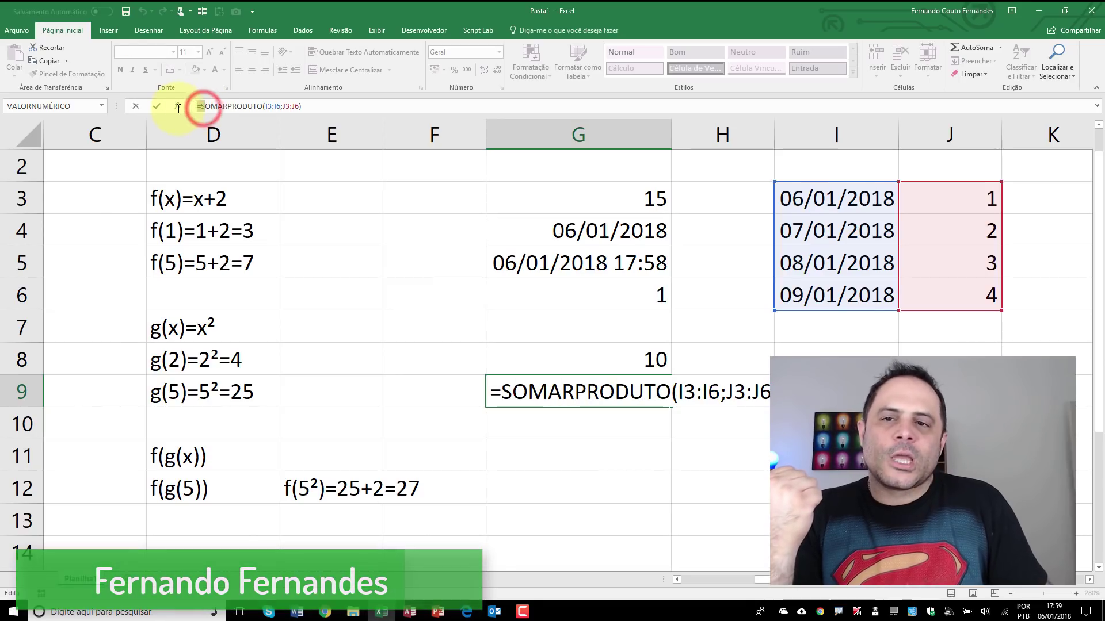
pyautogui.click(201, 105)
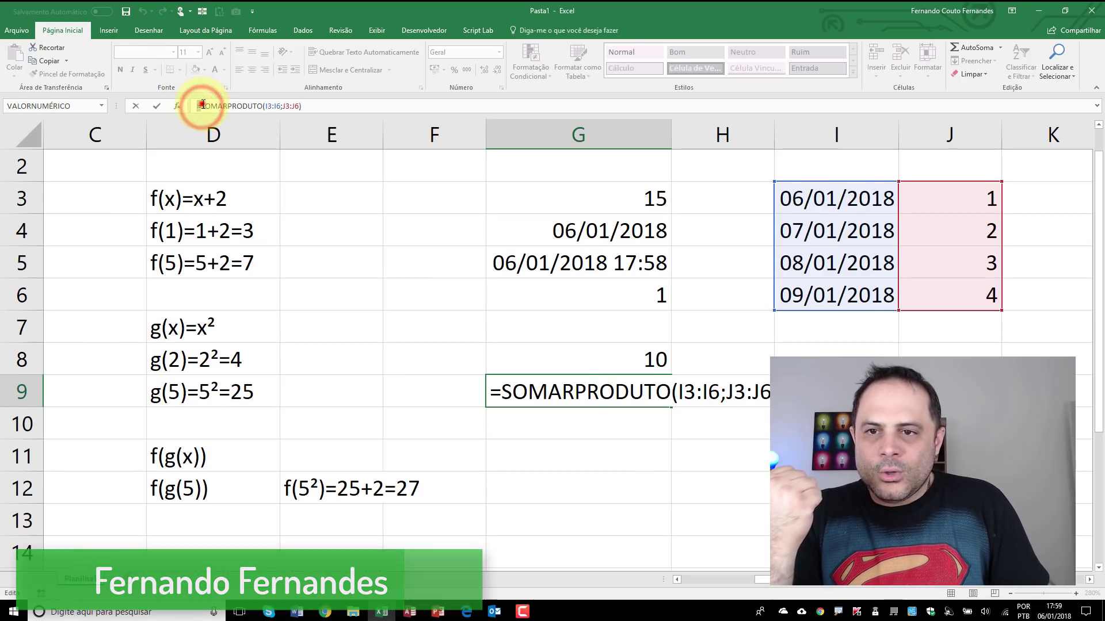
pyautogui.moveTo(200, 105); pyautogui.dragTo(305, 106)
pyautogui.click(501, 391)
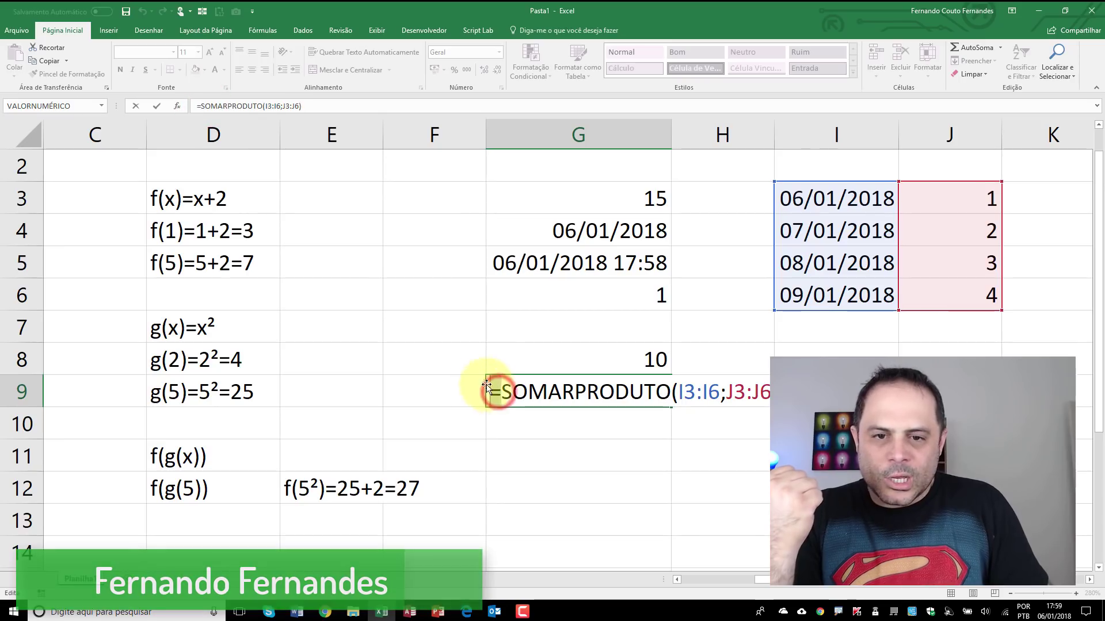
pyautogui.doubleClick(506, 394)
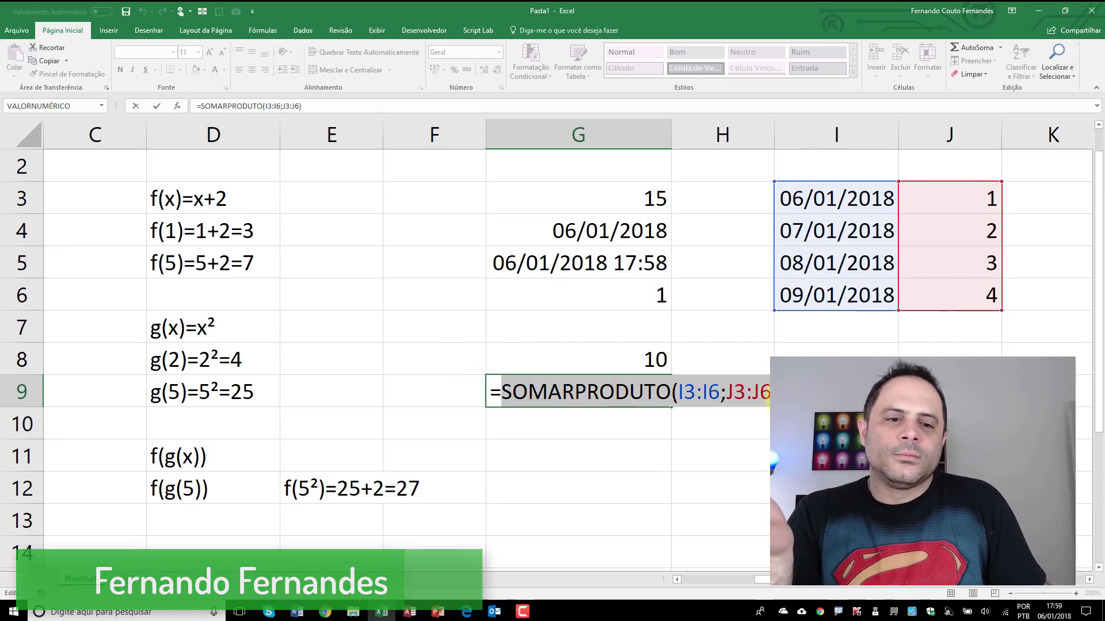
# Try 5+ and 5+- in front of SOMARPRODUTO in the G9 formula, removing each prefix
pyautogui.press('Right')
pyautogui.click(500, 393)
pyautogui.write('5+')
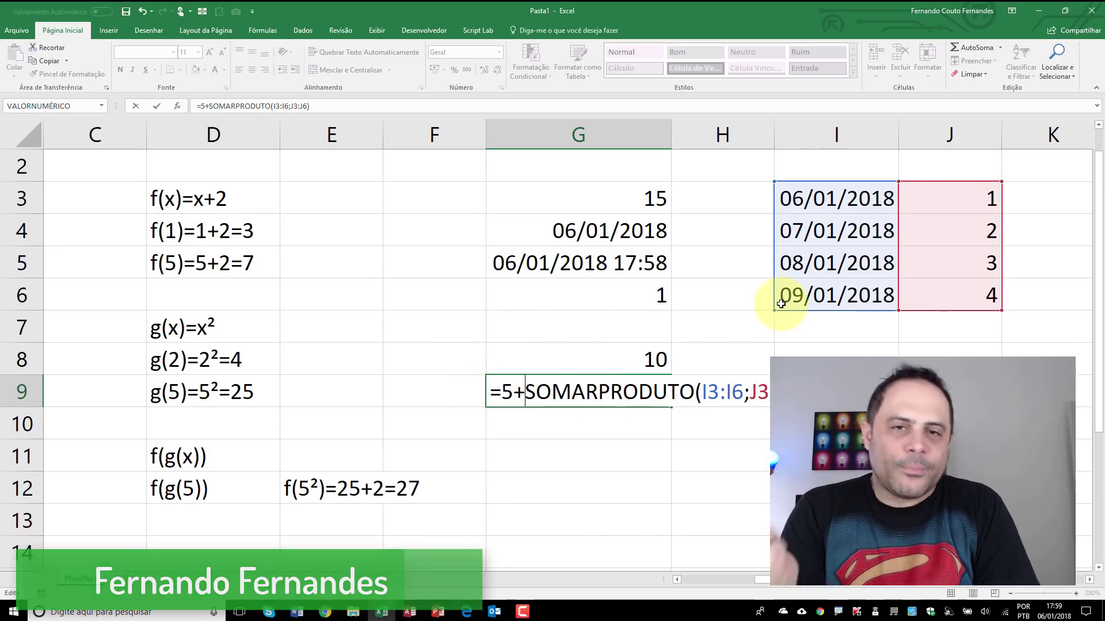
pyautogui.press('BackSpace')
pyautogui.press('BackSpace')
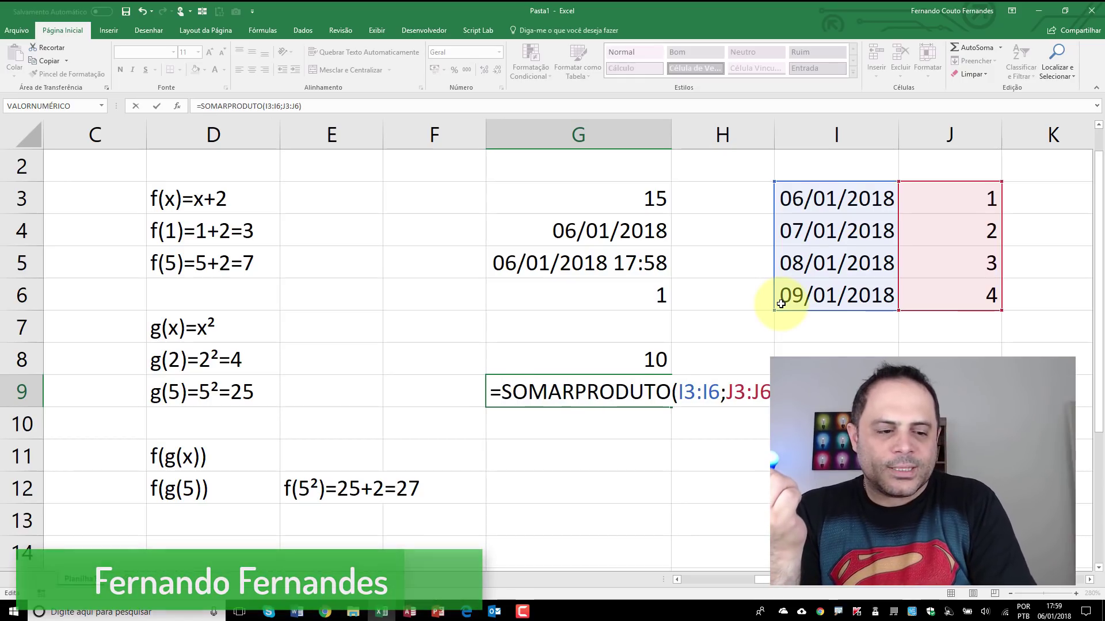
pyautogui.write('5+-')
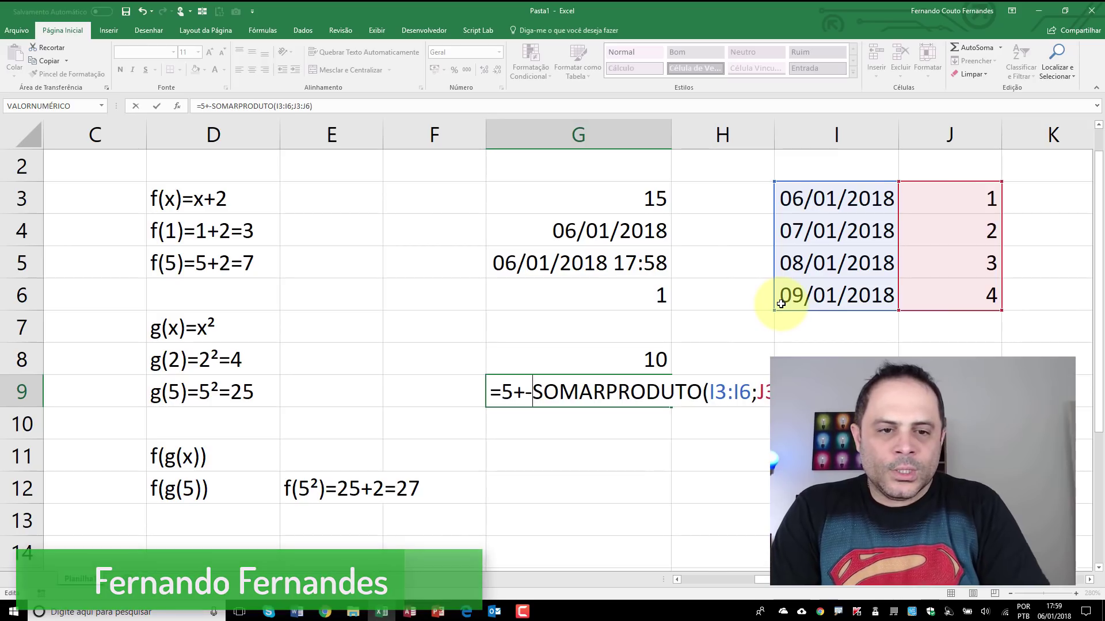
pyautogui.press('BackSpace')
pyautogui.press('BackSpace')
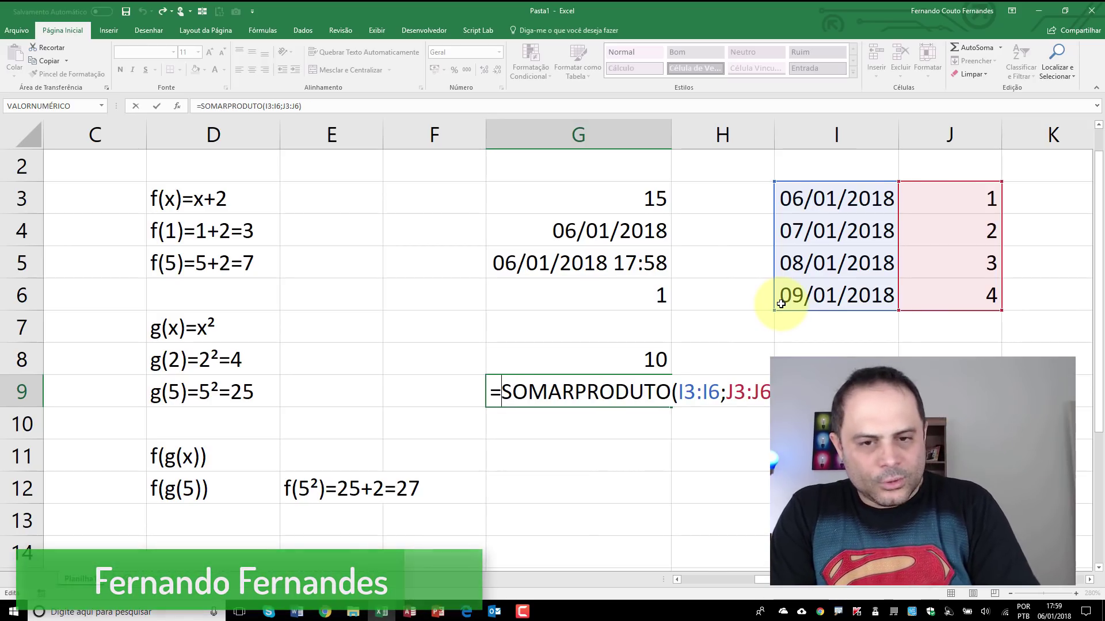
# Insert 5+ before SOMARPRODUTO in the G9 formula and highlight the expression after the equals sign, and the equals sign itself
pyautogui.write('5+')
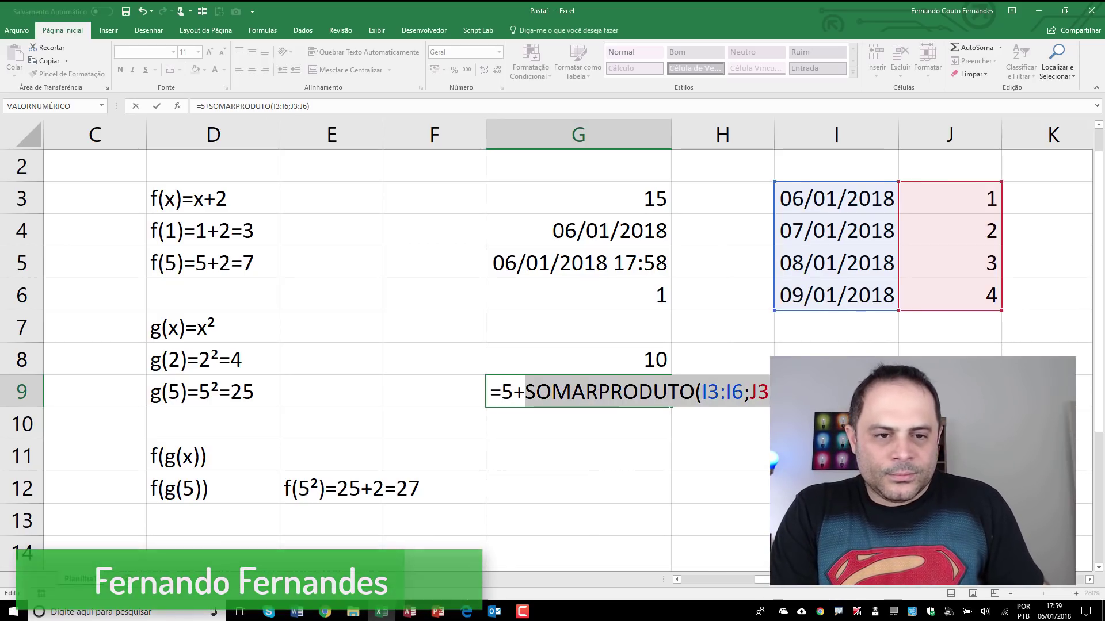
pyautogui.click(503, 398)
pyautogui.hotkey('shift', 'End')
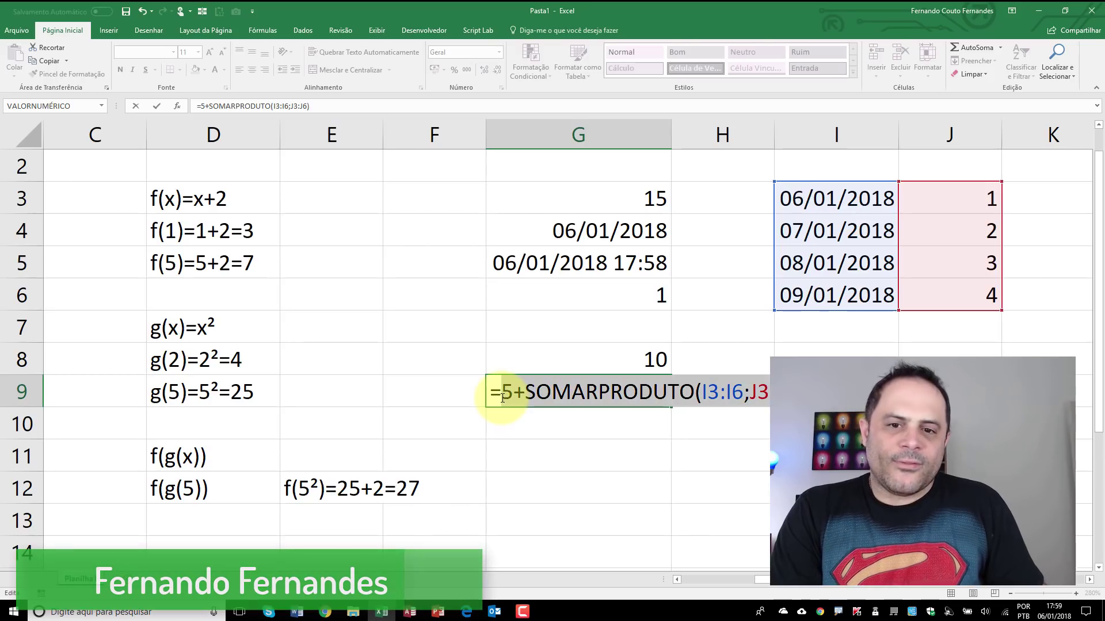
pyautogui.click(503, 399)
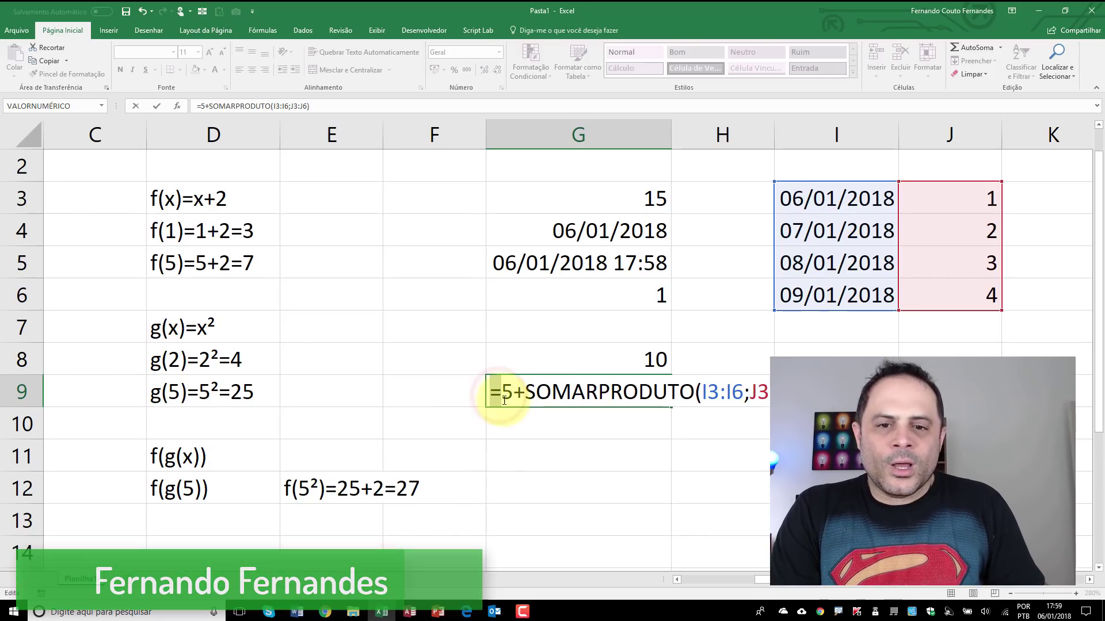
pyautogui.moveTo(503, 399); pyautogui.dragTo(490, 397)
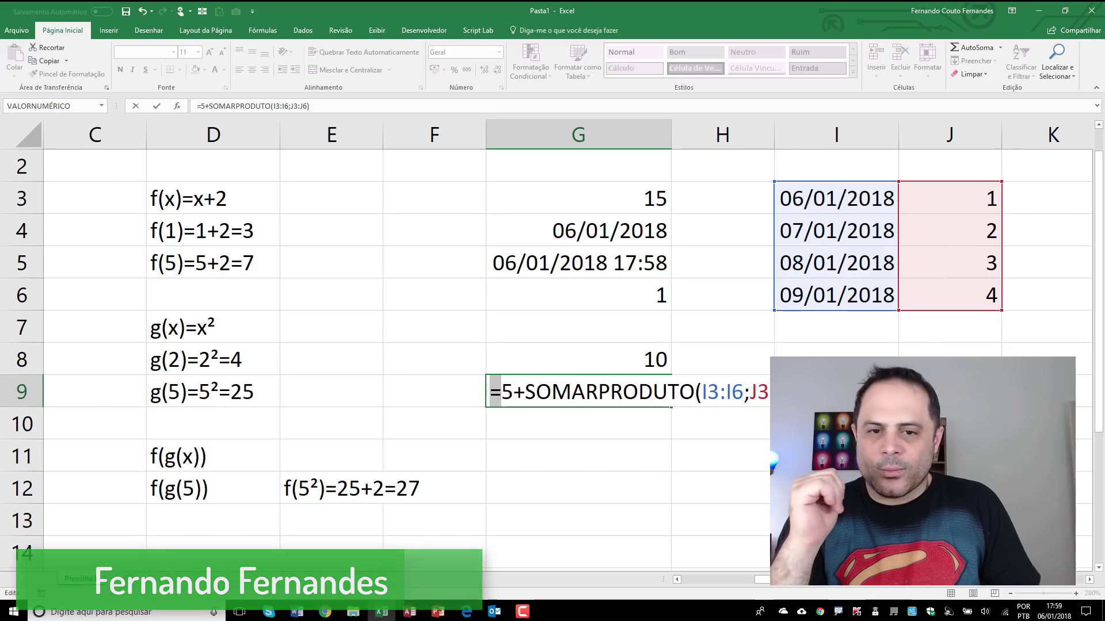
# Replace the SOMARPRODUTO part of G9 so the formula reads =5+10*2/G3, and reopen the formula for editing
pyautogui.click(523, 391)
pyautogui.hotkey('shift', 'End')
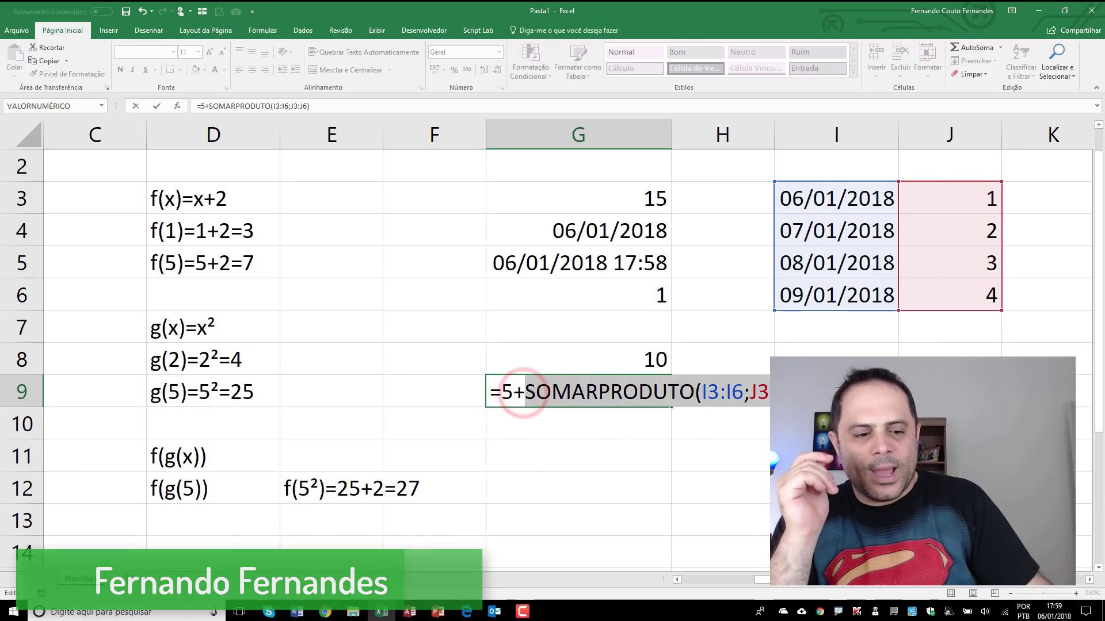
pyautogui.write('10*2/')
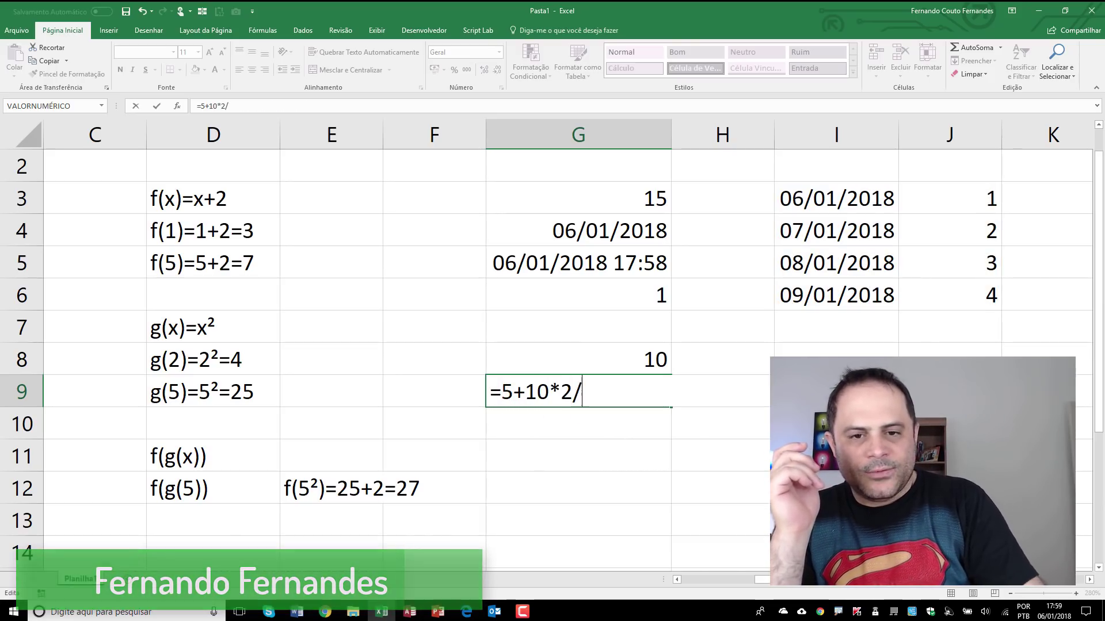
pyautogui.click(636, 193)
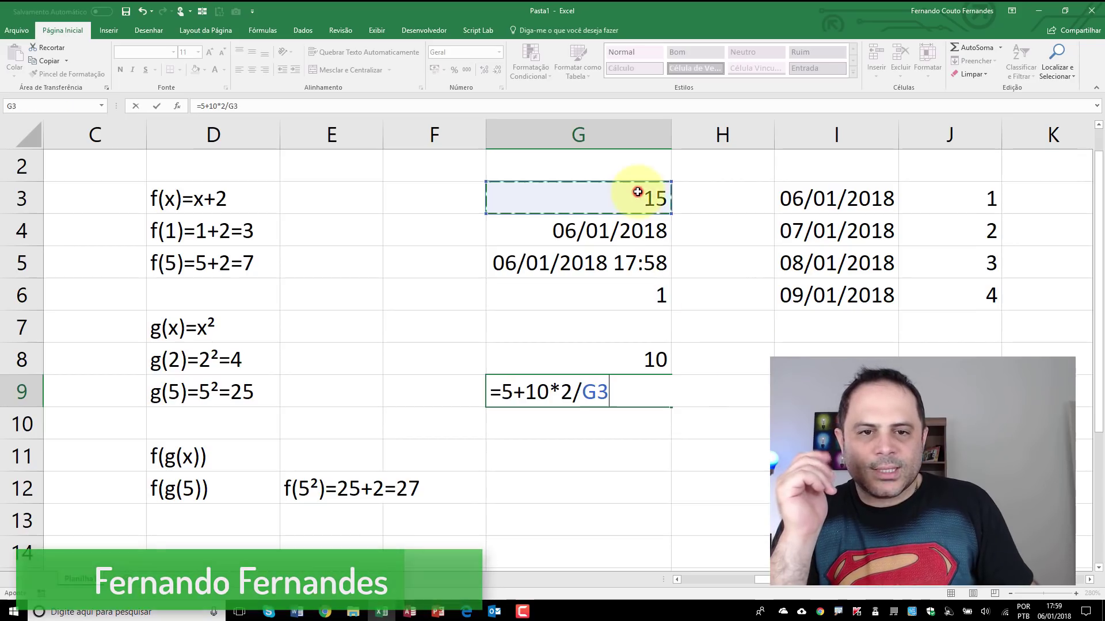
pyautogui.press('Return')
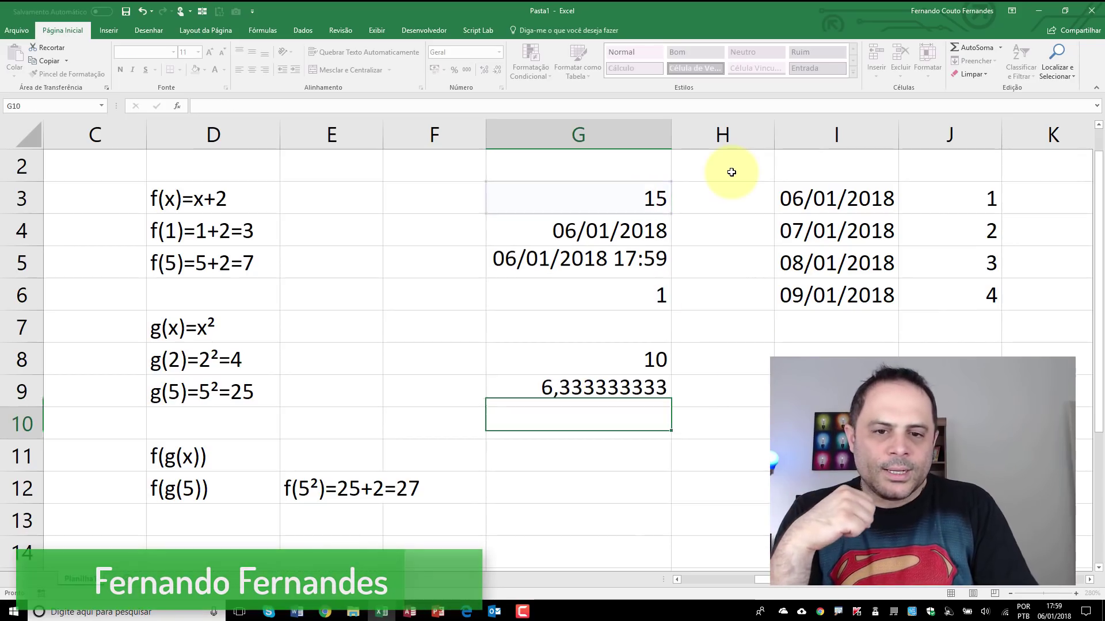
pyautogui.press('Up')
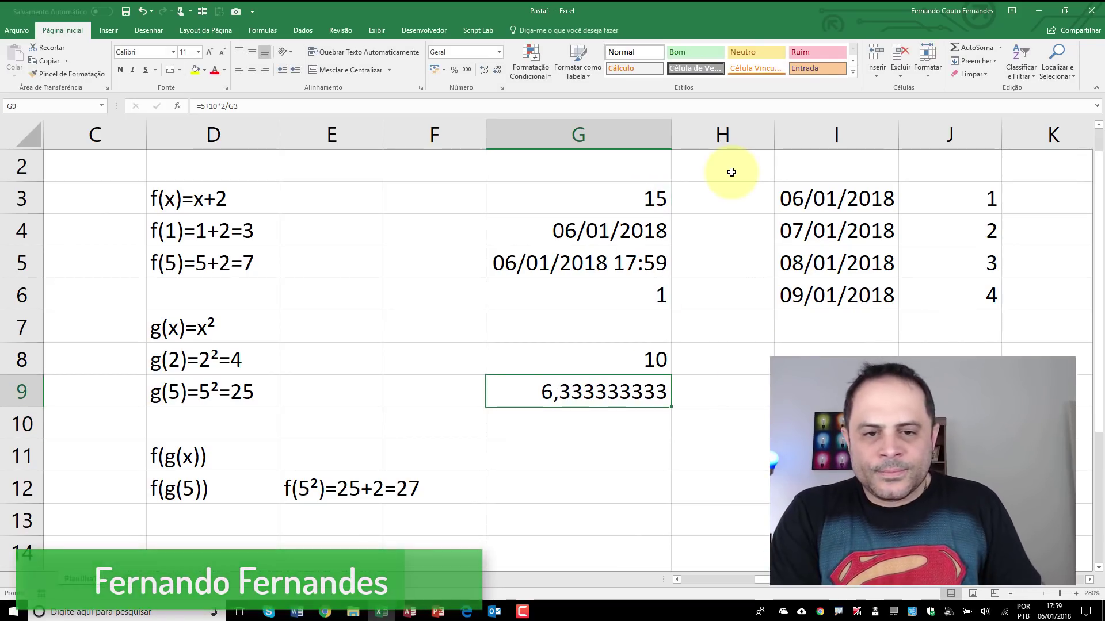
pyautogui.doubleClick(621, 389)
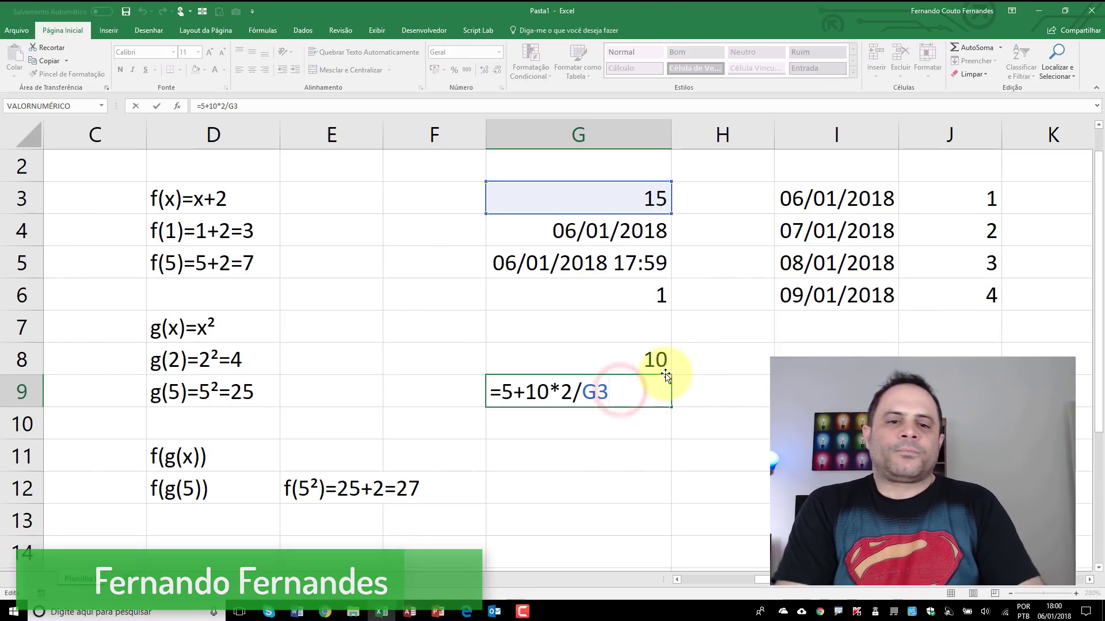